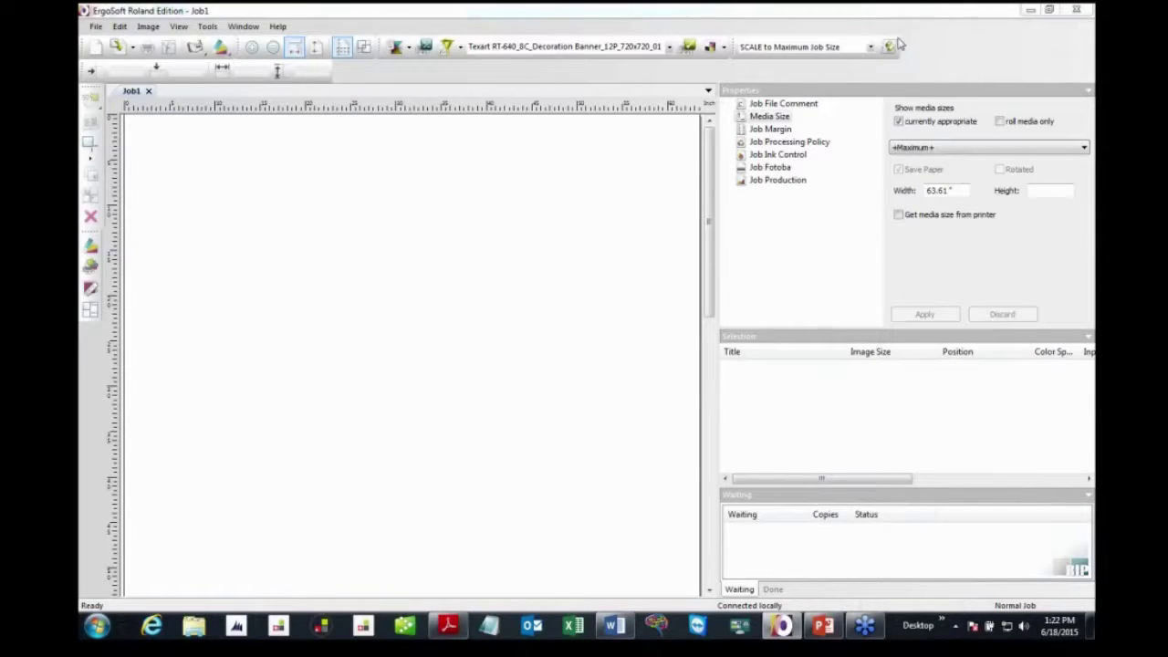
Review the PostScript/PDF color management defaults in the application preferences, toggling the display of PDF/X and advanced settings.
left_click(213, 28)
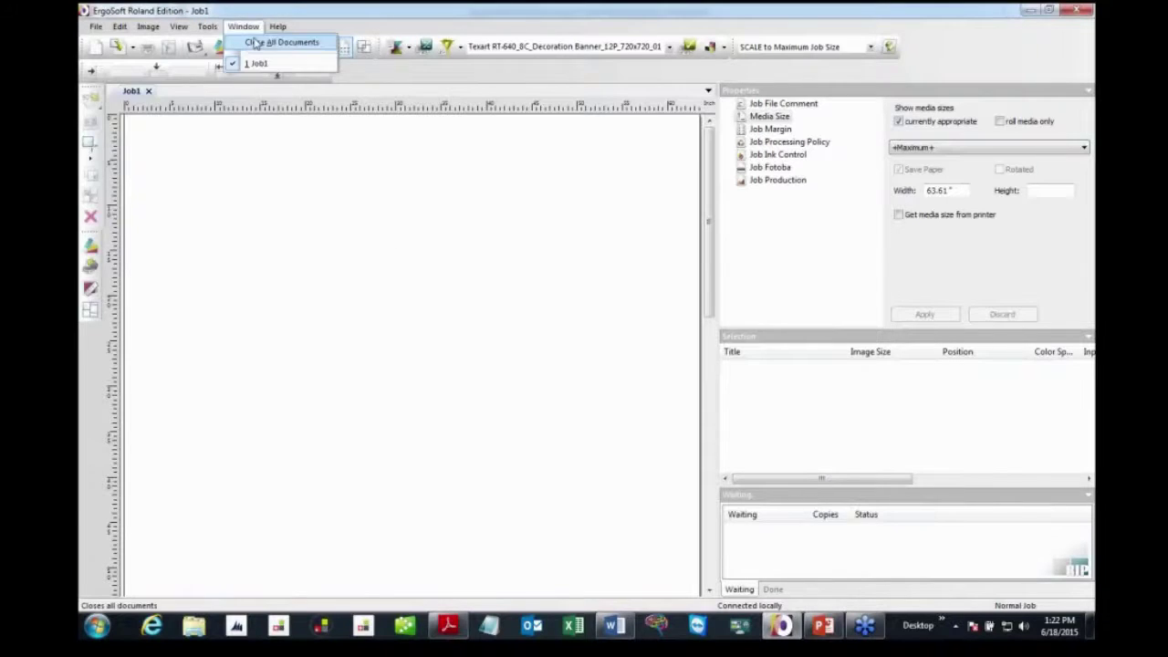
left_click(230, 42)
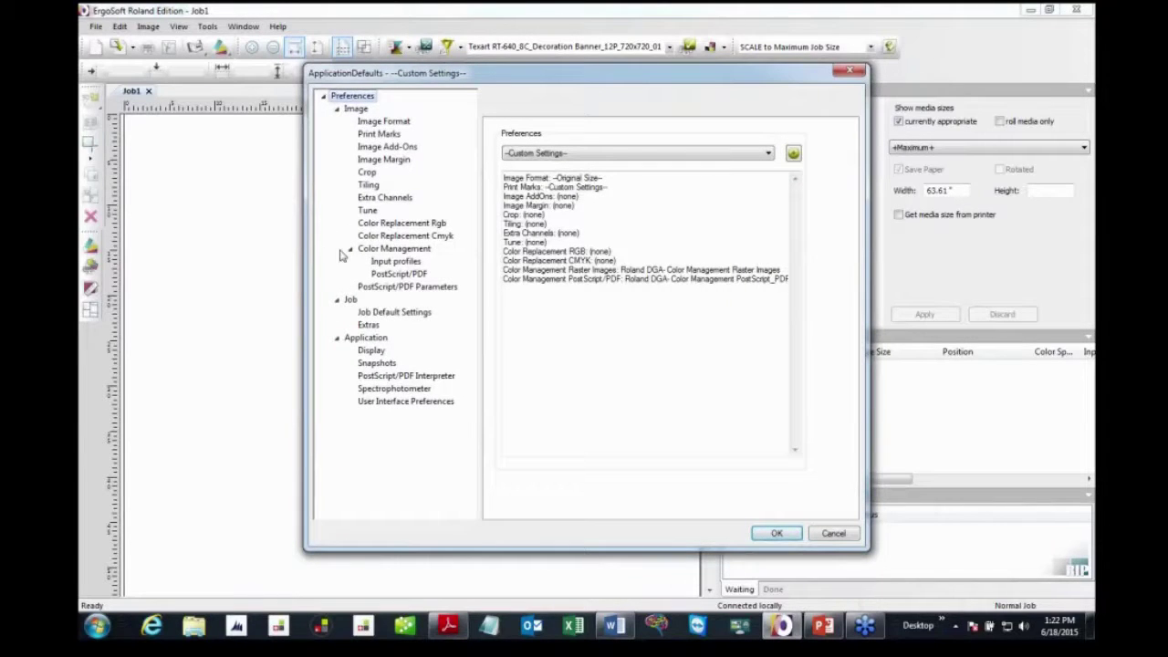
left_click(377, 278)
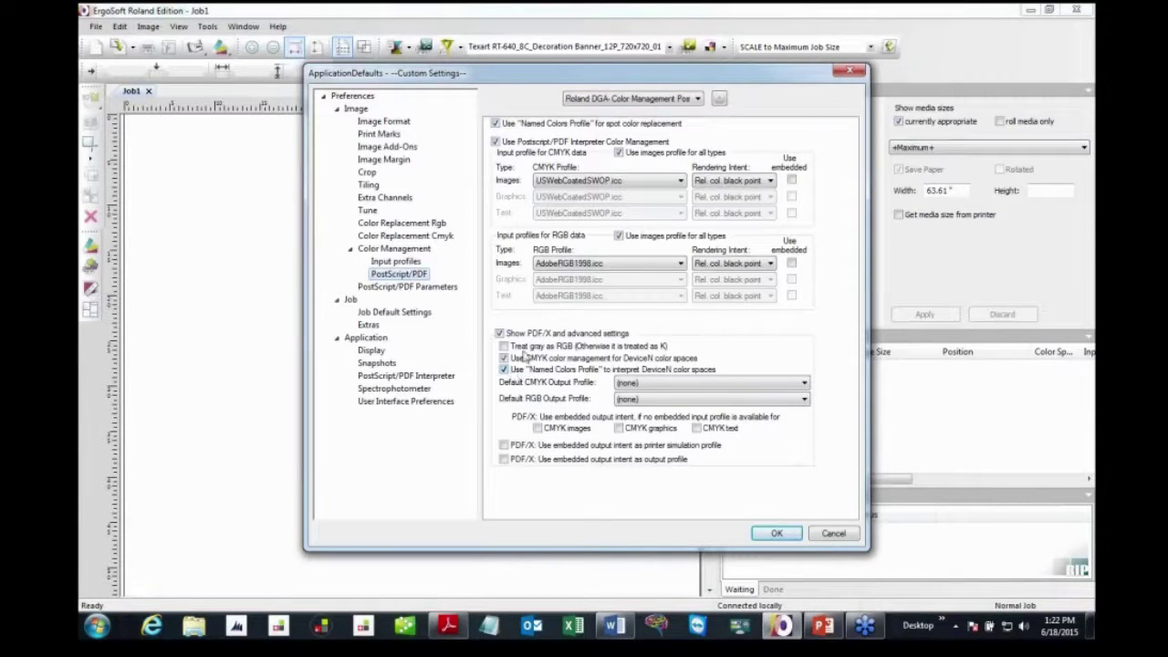
left_click(499, 334)
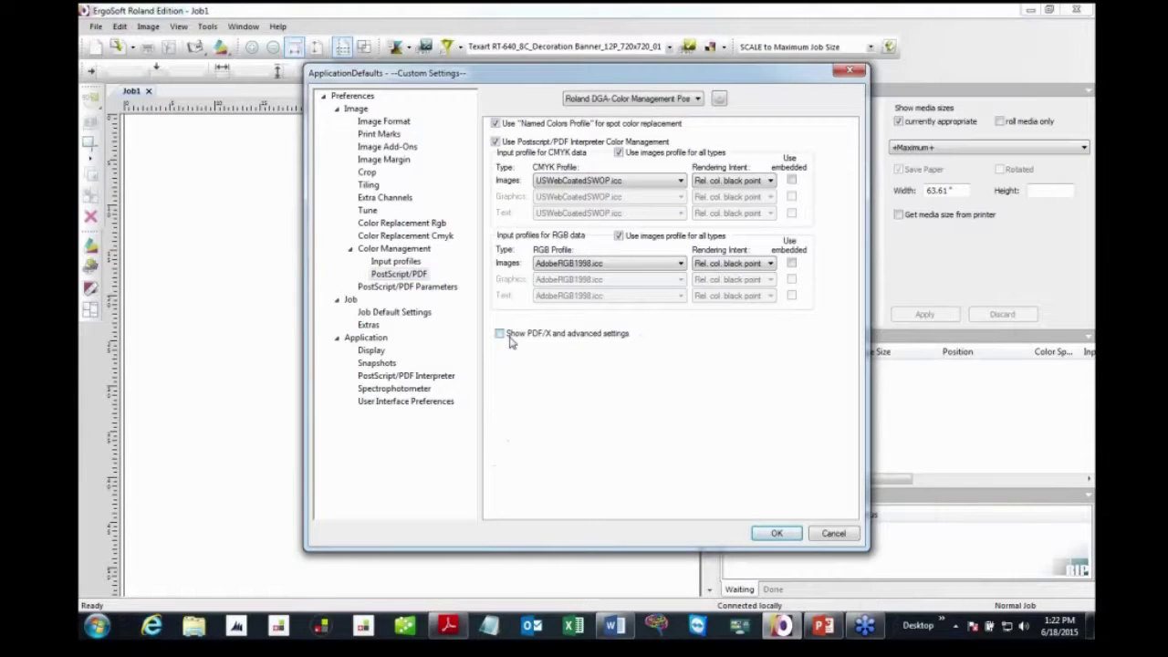
left_click(510, 338)
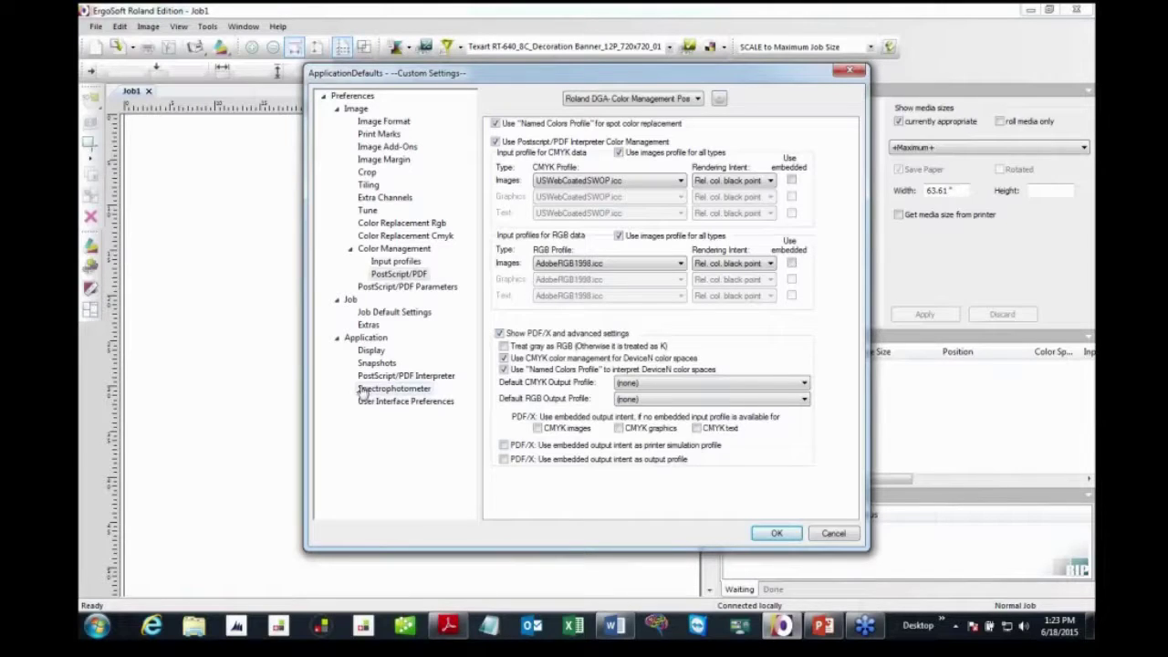
Set the spectrophotometer type to Barbieri Spectropad and detect the device over the USB communication port.
left_click(388, 392)
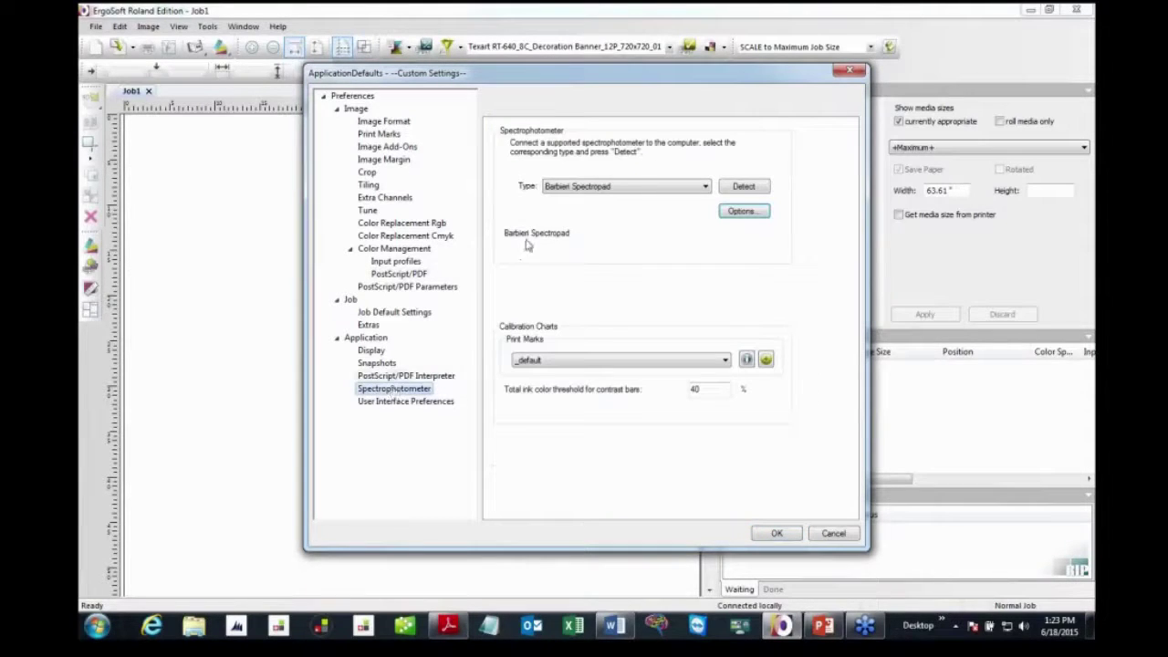
left_click(706, 186)
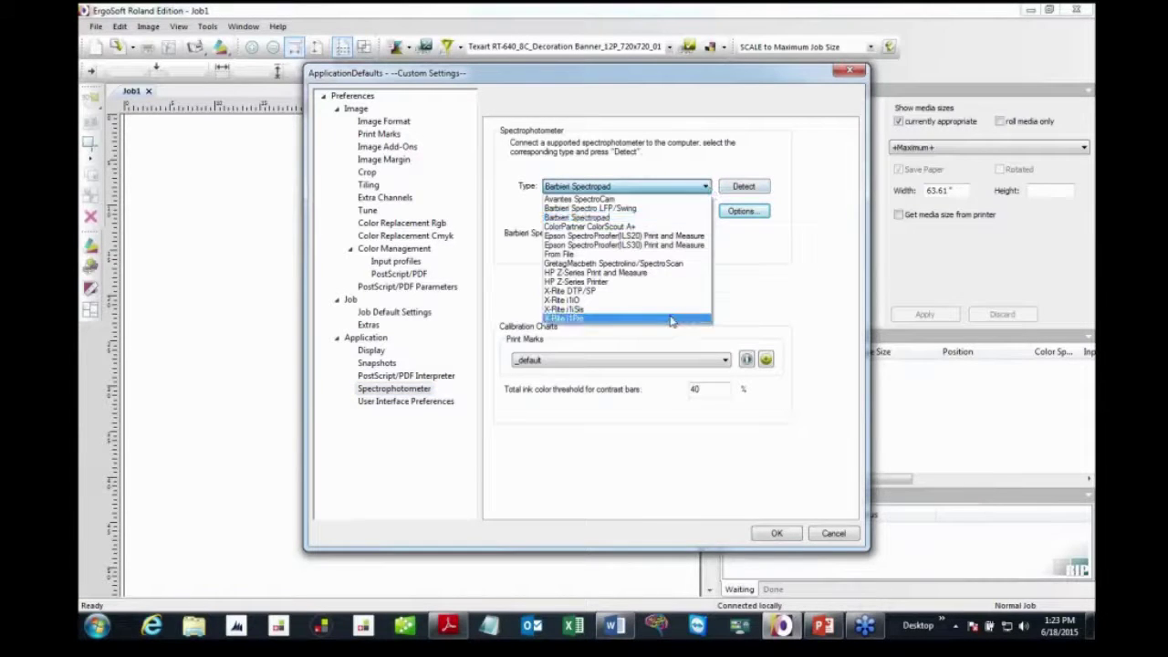
left_click(665, 222)
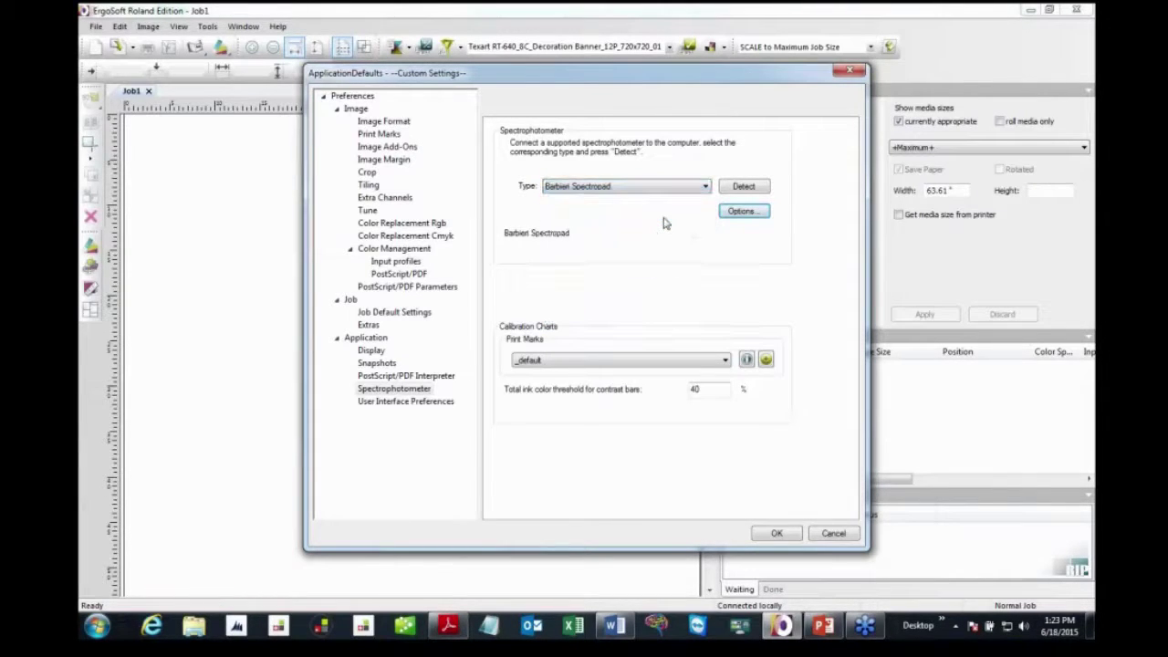
left_click(763, 189)
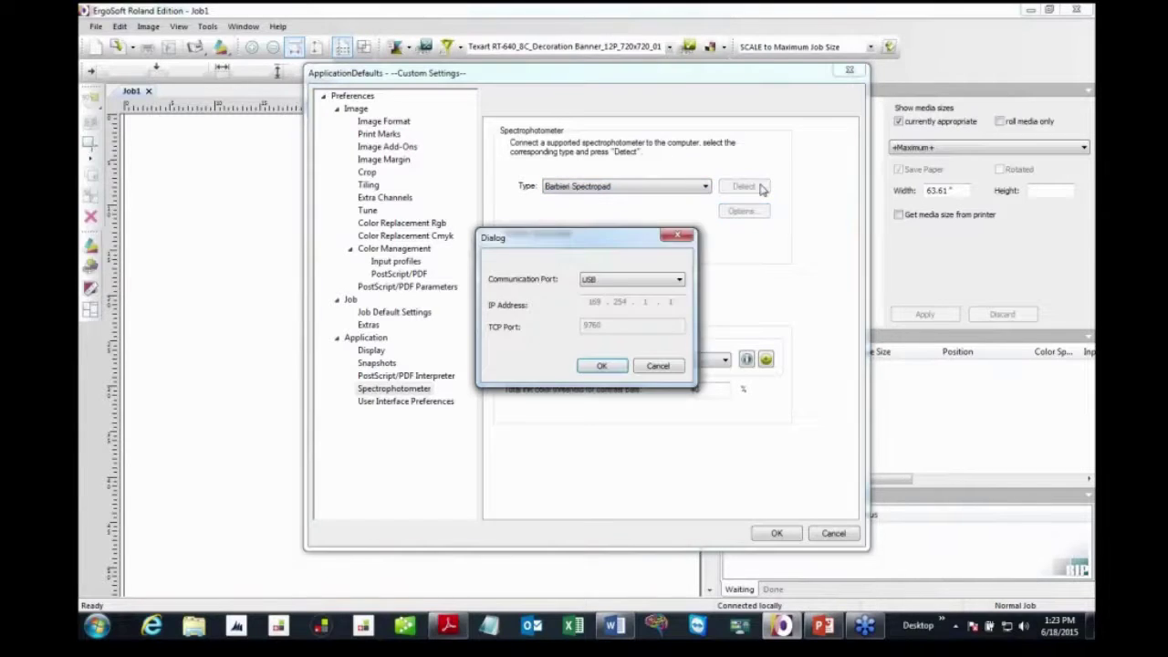
left_click(612, 367)
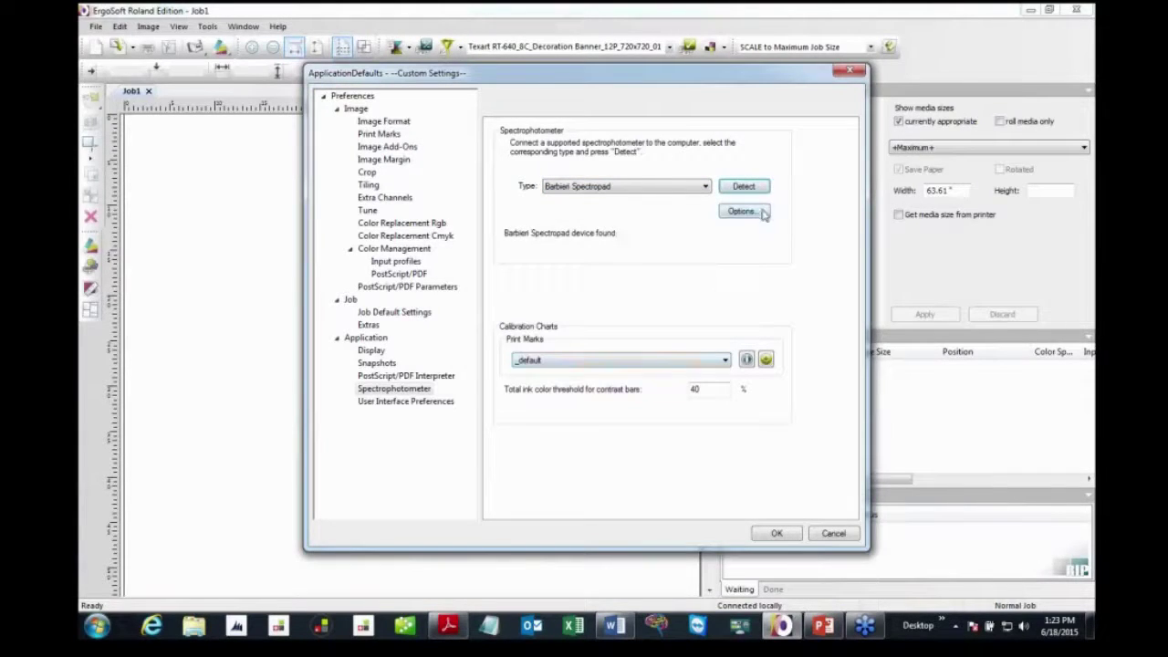
Accept M1 (D50) as the spectrophotometer's measurement condition and apply the application preferences.
left_click(759, 212)
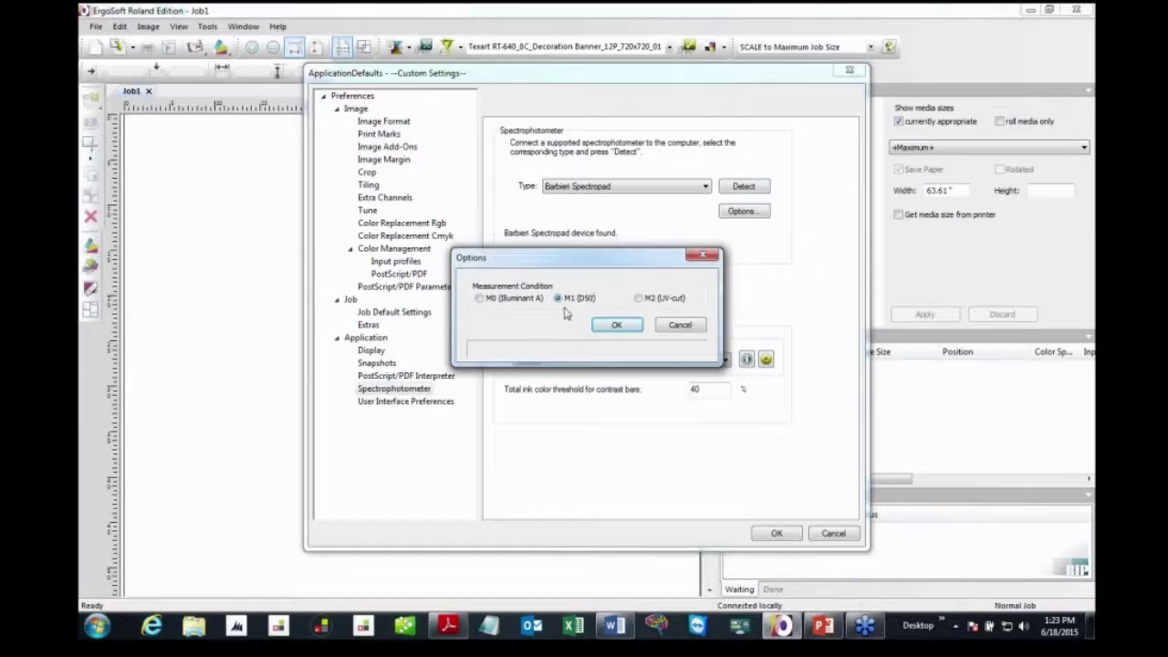
left_click(616, 324)
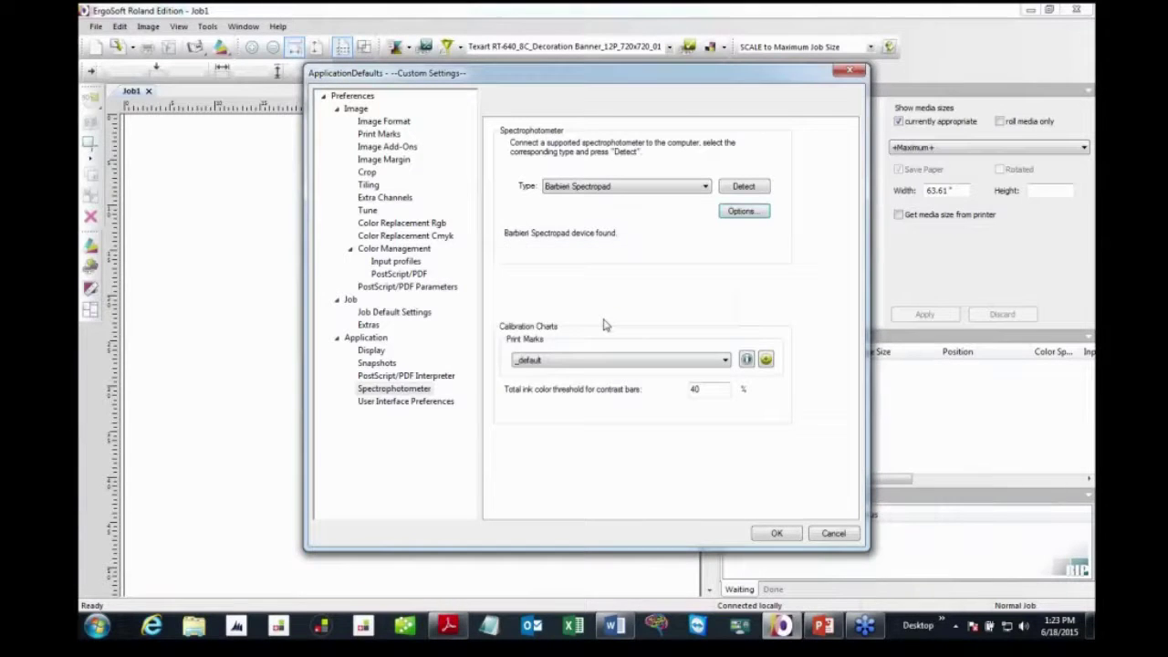
left_click(774, 531)
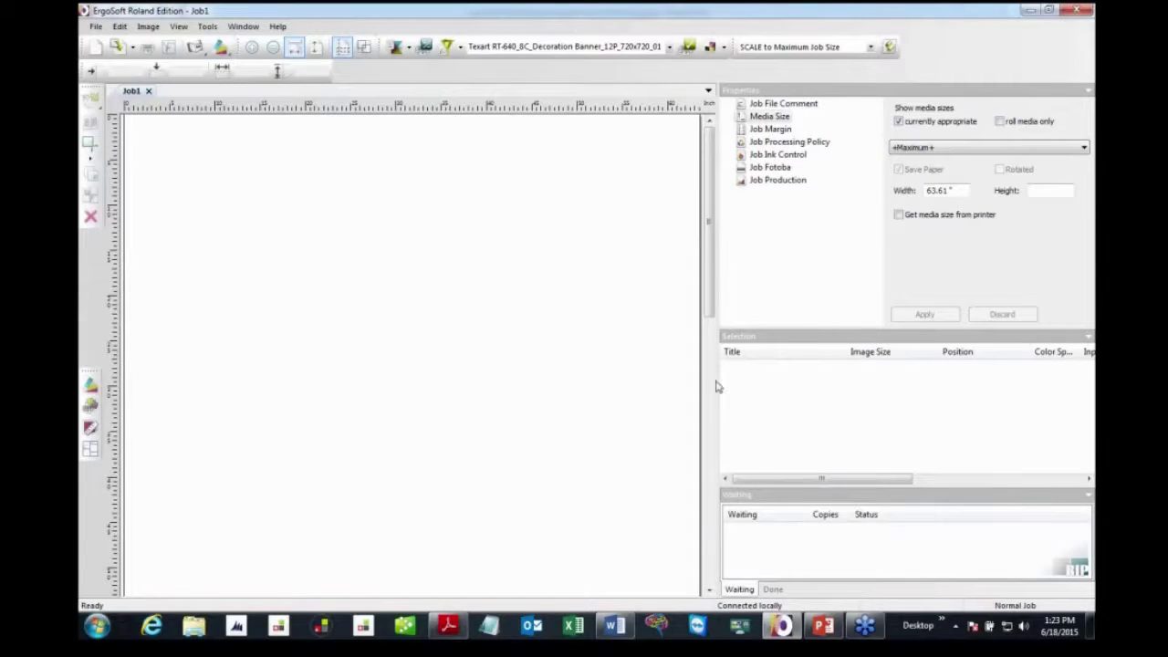
Check the print environment's quality settings and its Extras page, including the Named Colors Profile section.
left_click(689, 48)
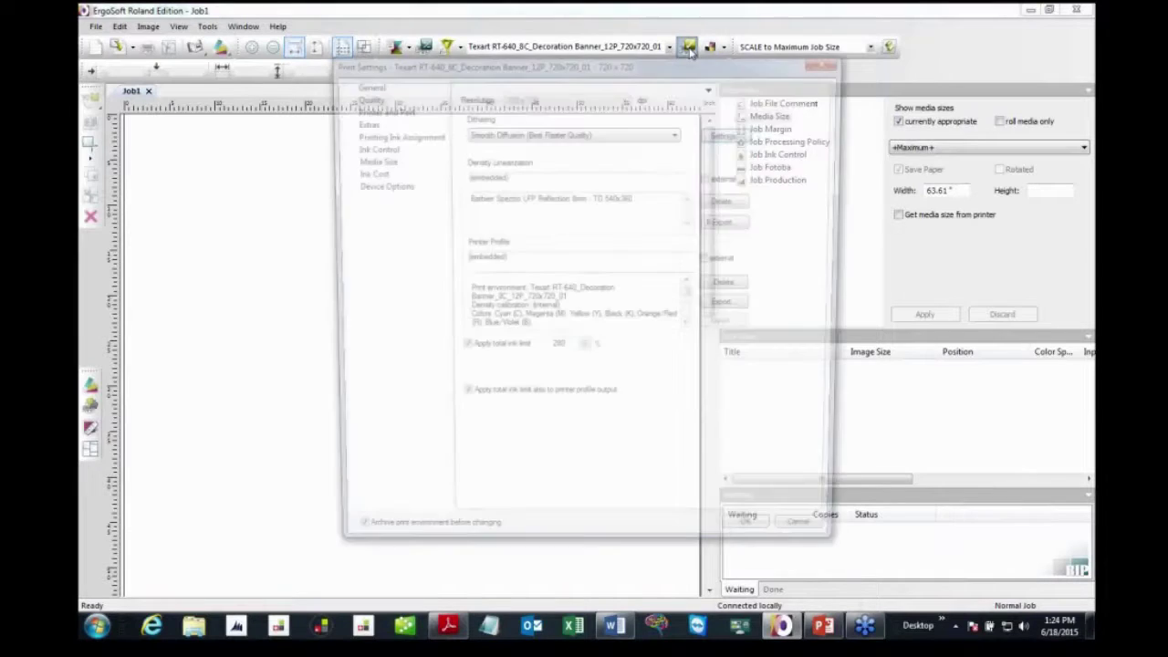
left_click_drag(642, 70, 625, 119)
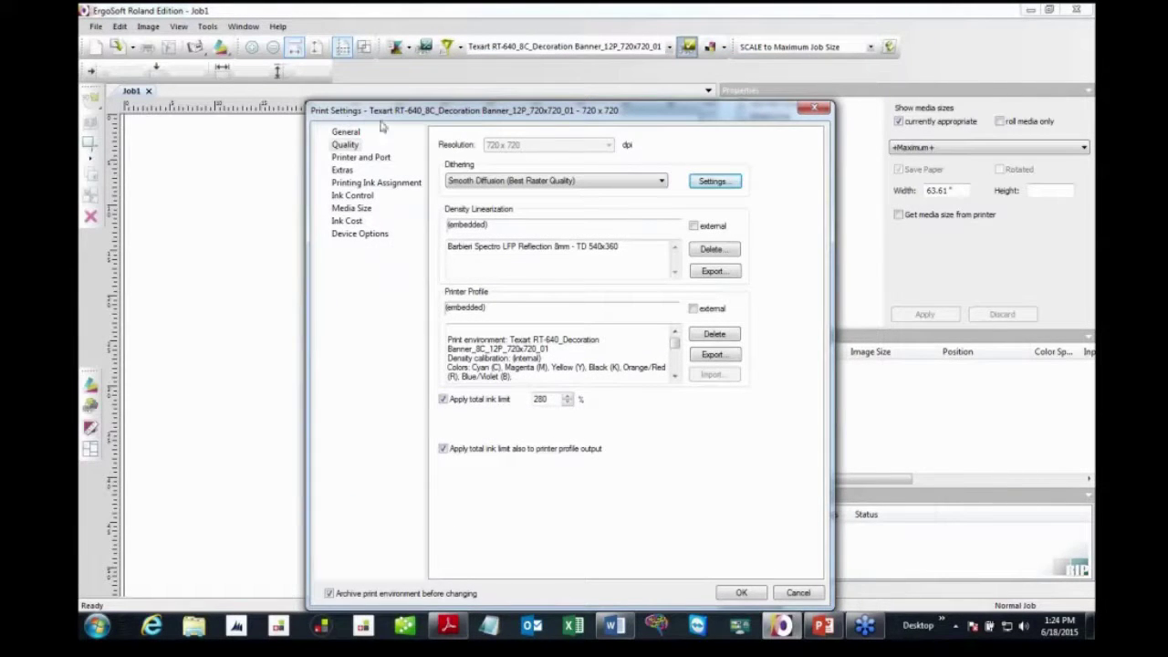
left_click(343, 171)
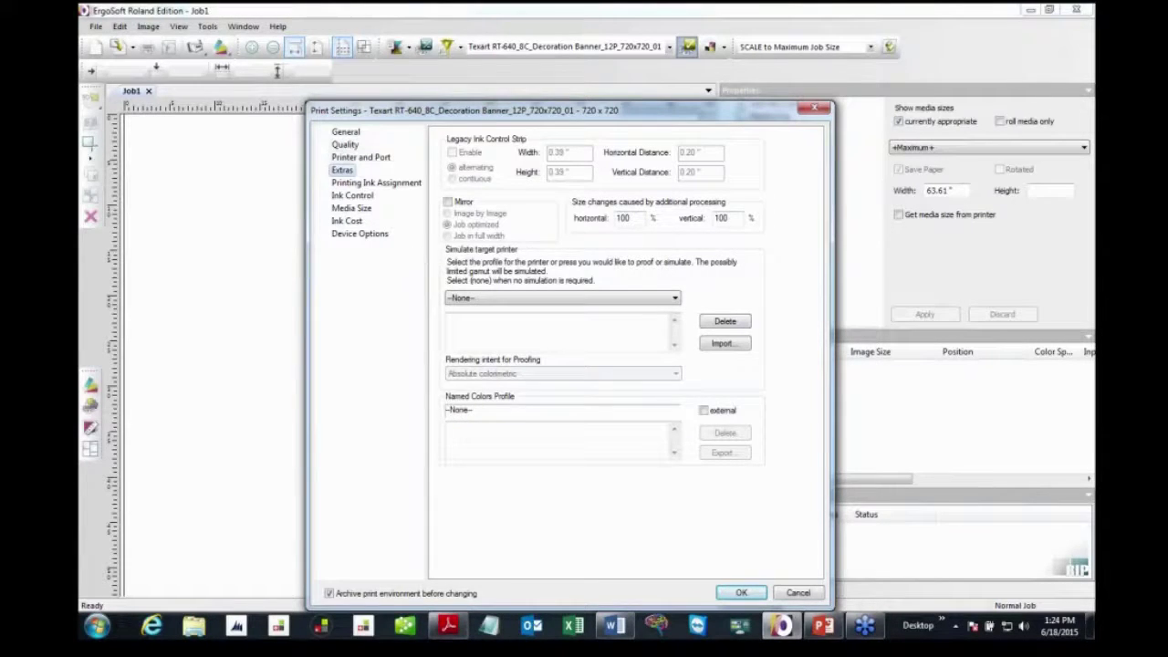
left_click(344, 144)
left_click(741, 592)
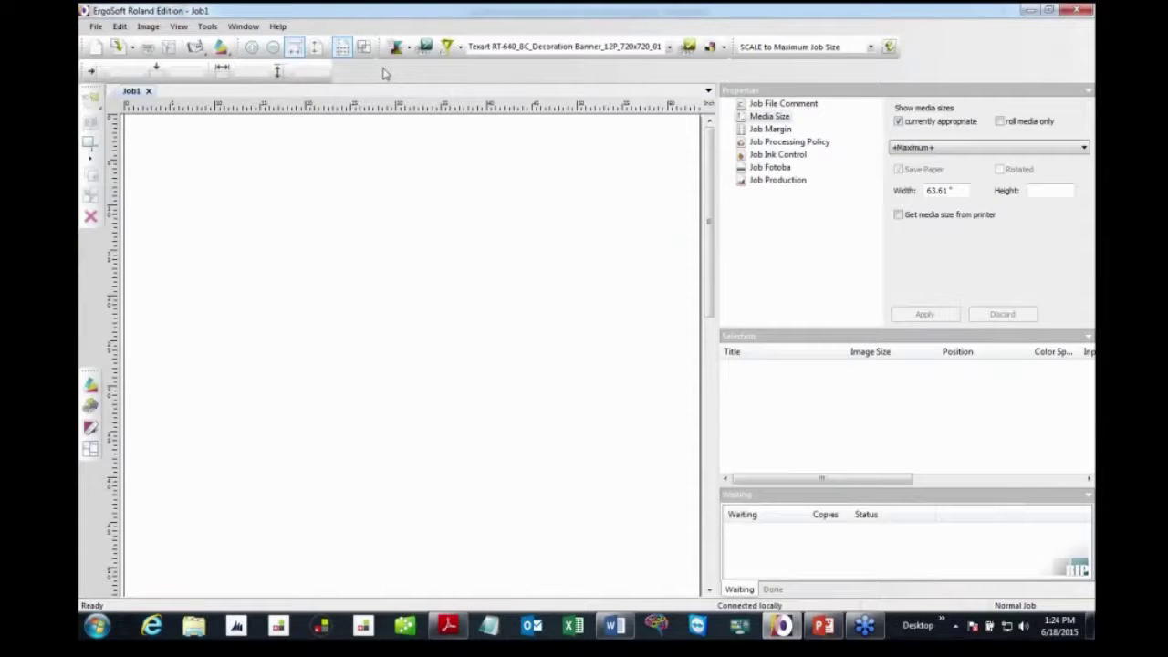
Open the printer-dependent named color assignment and keep Relative colorimetric as the rendering intent.
left_click(207, 26)
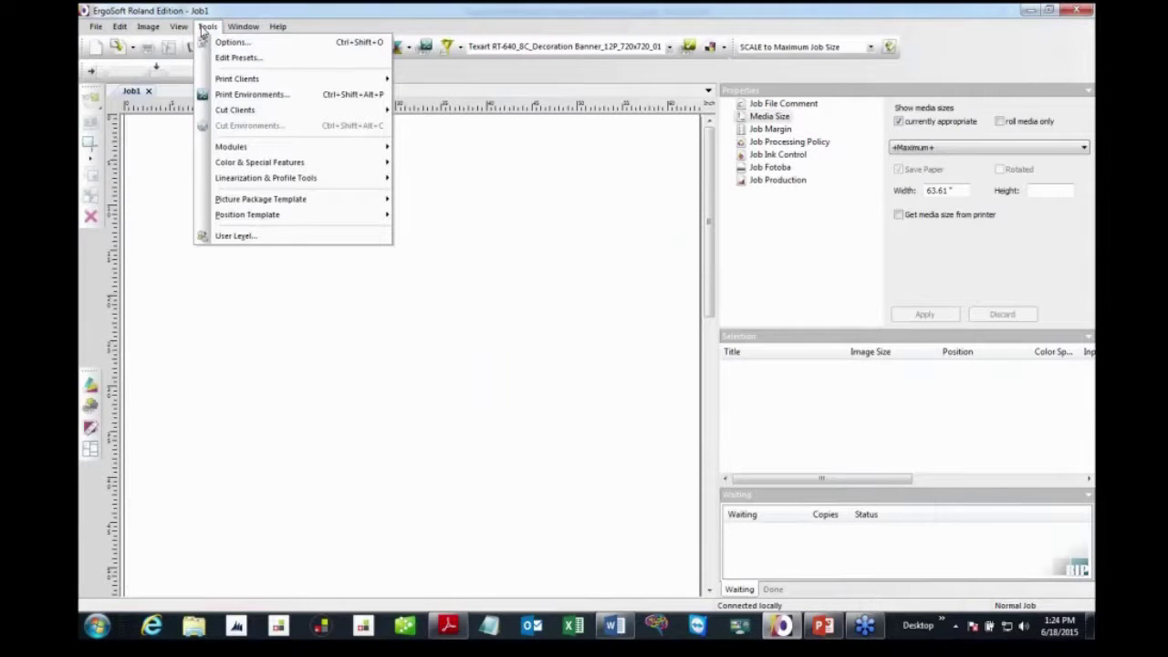
mouse_move(312, 161)
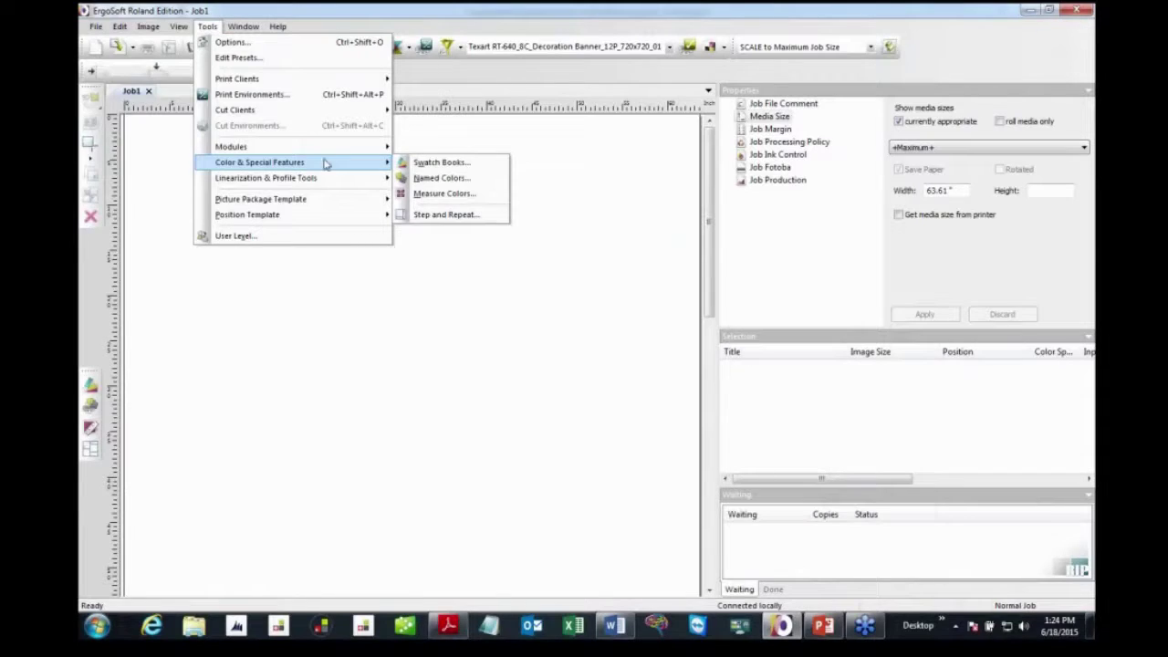
left_click(473, 186)
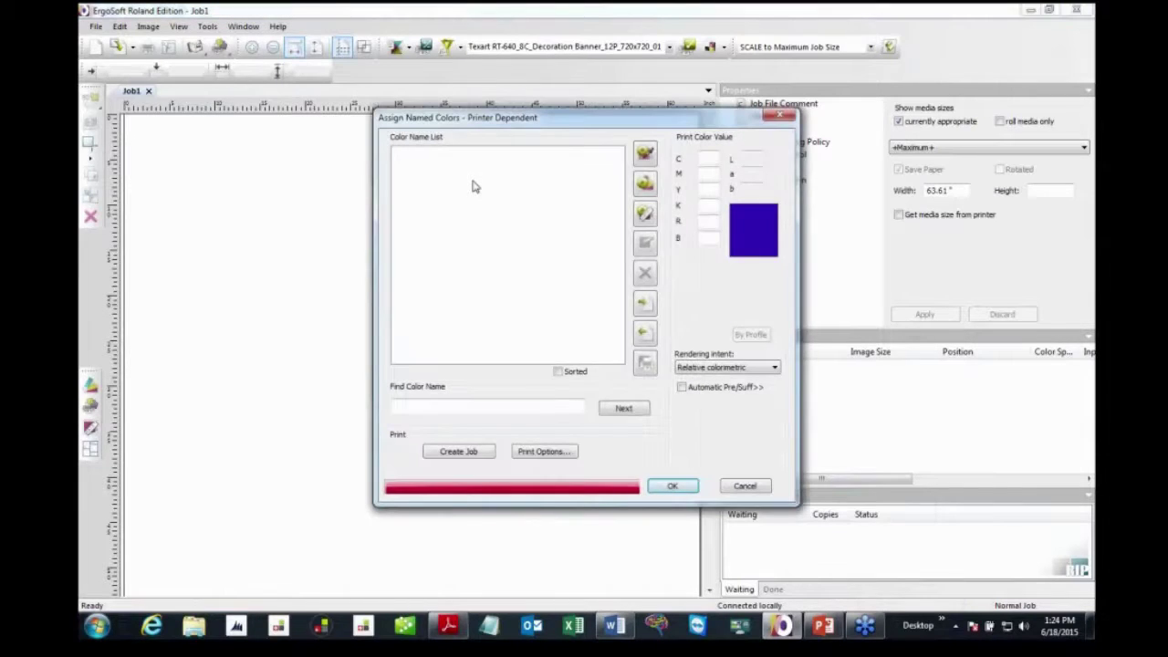
left_click_drag(558, 122, 396, 145)
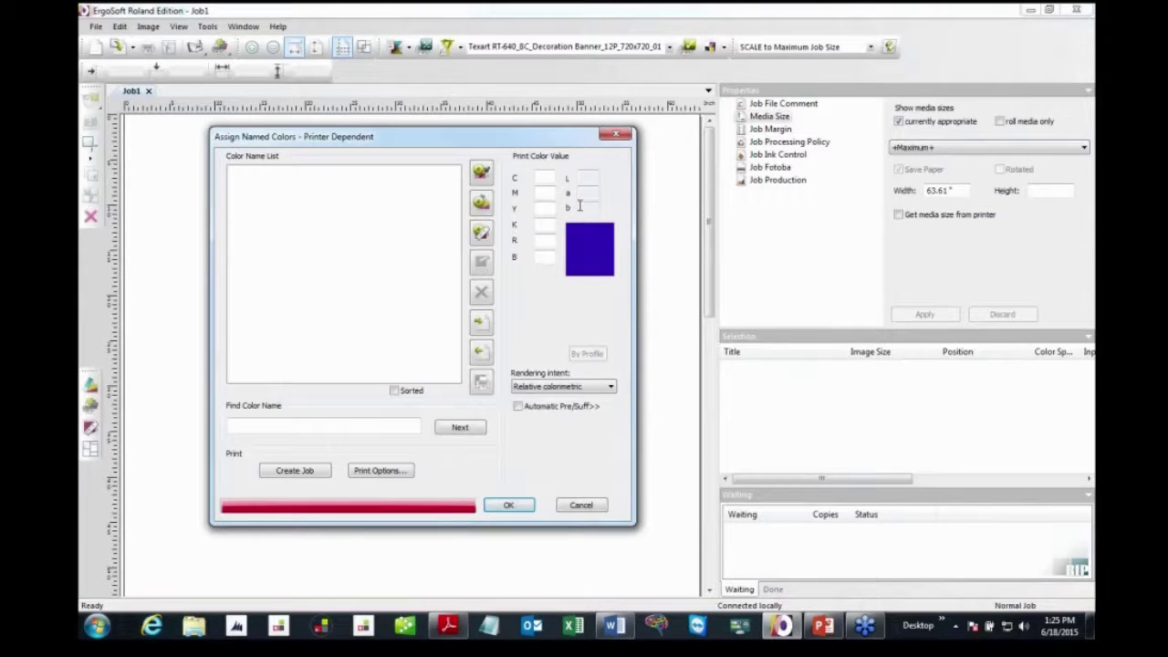
left_click(577, 387)
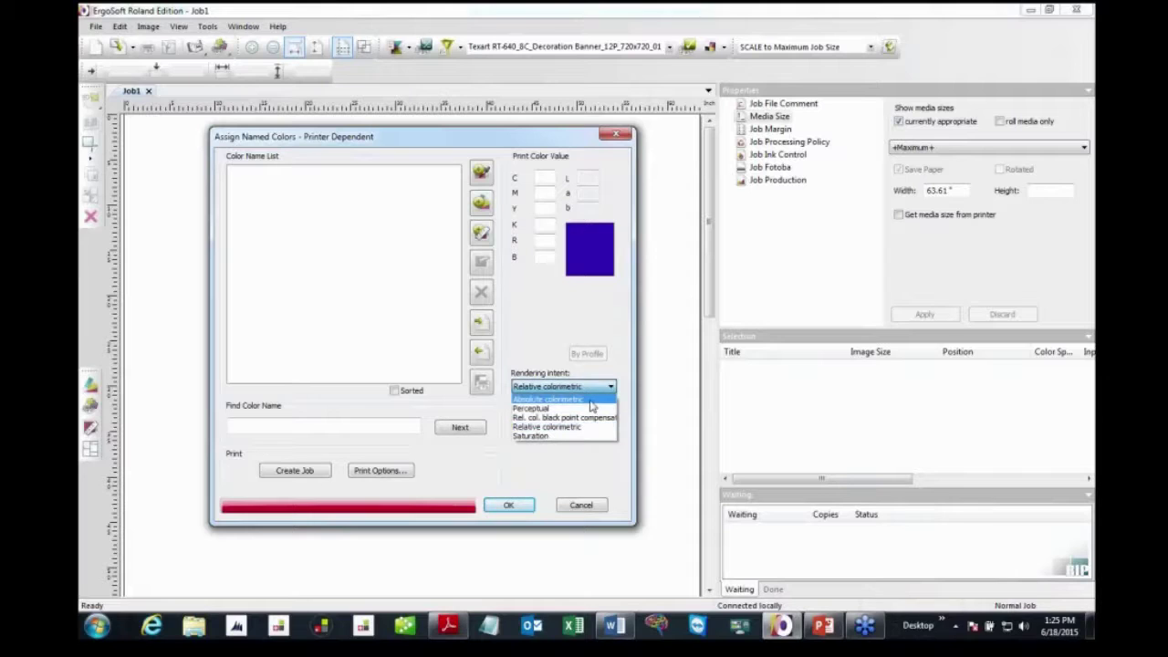
left_click(555, 371)
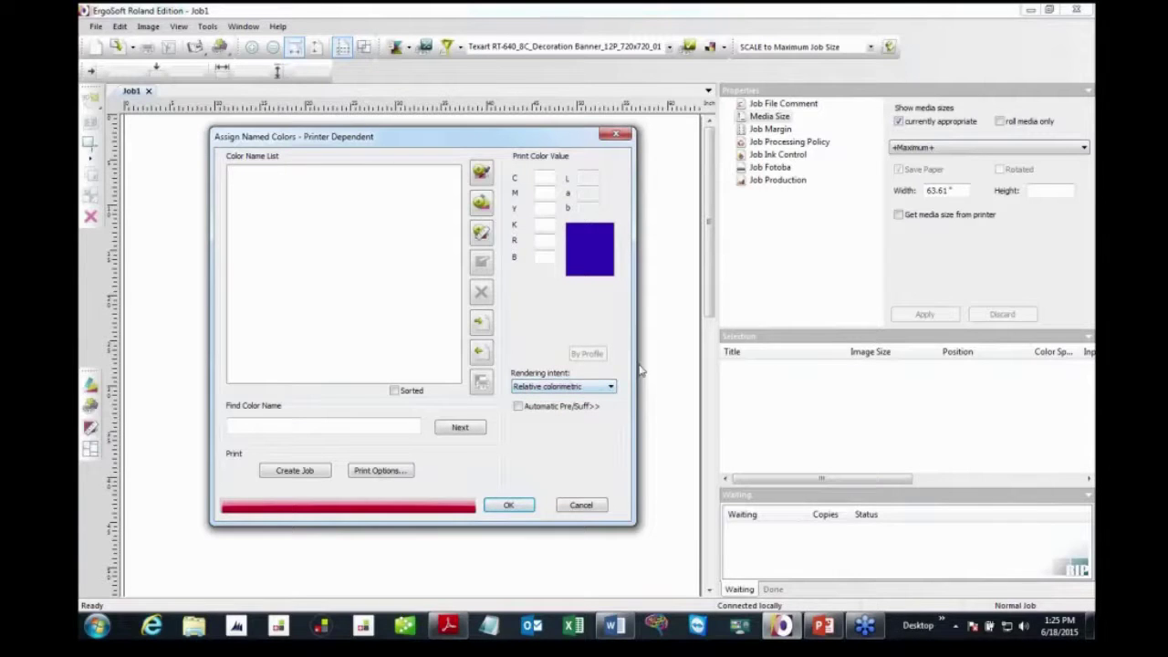
Import PANTONE+ Solid Coated.acb from the PANTONE color books, replacing the current color list.
left_click(483, 324)
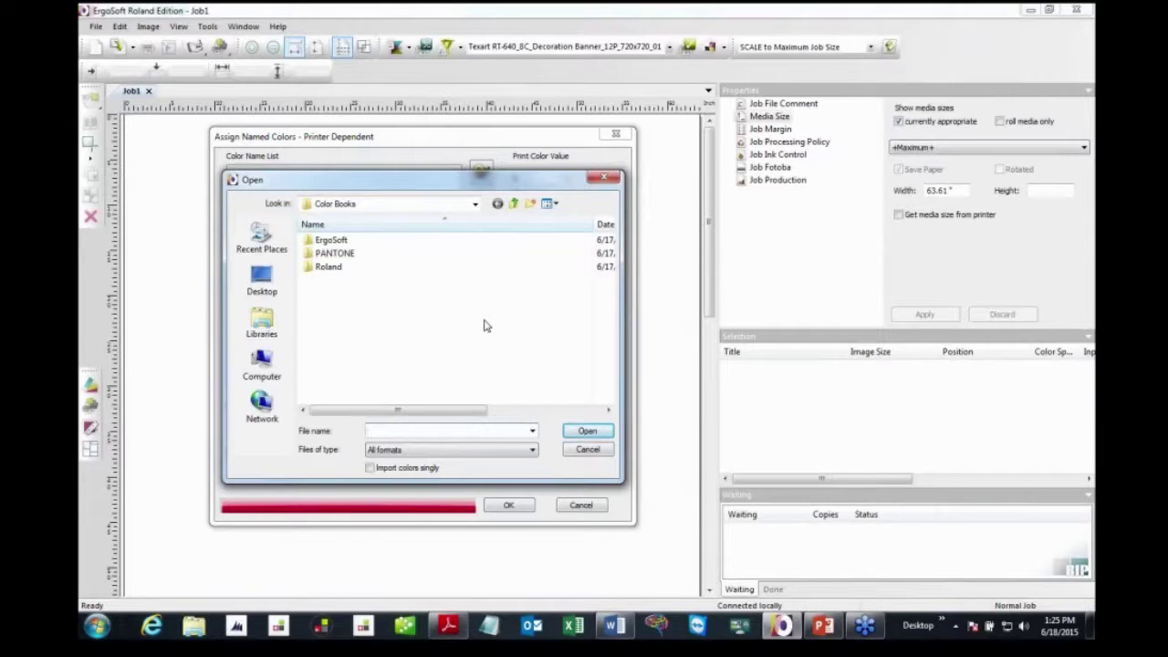
double_click(325, 253)
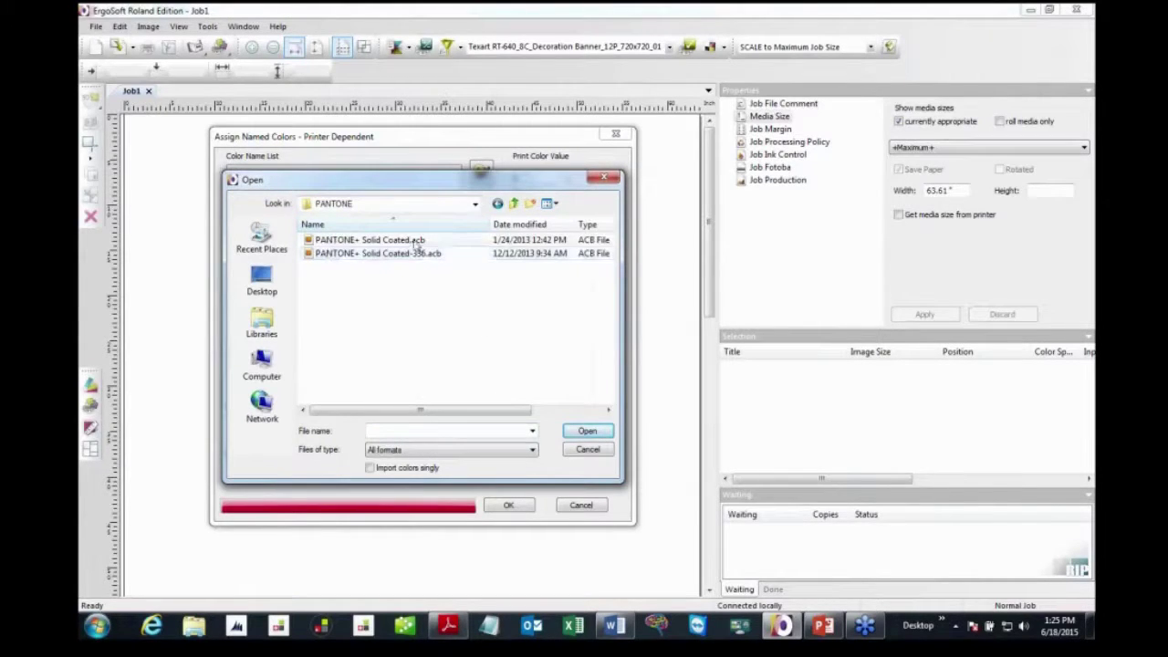
left_click(532, 242)
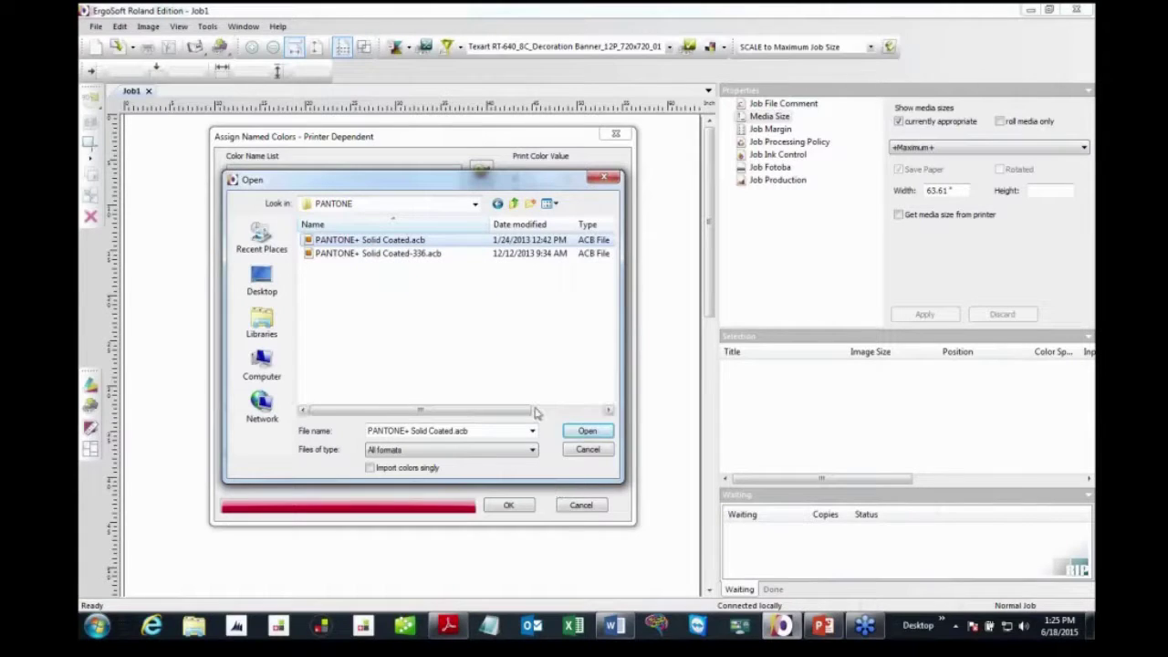
left_click(588, 431)
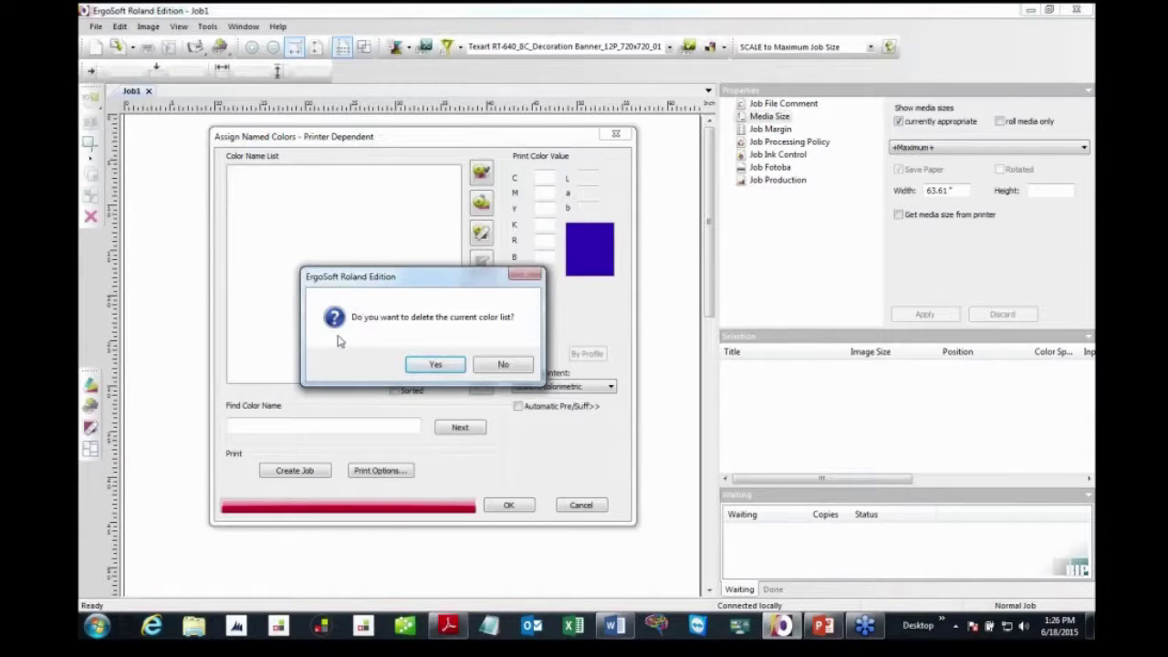
left_click(435, 365)
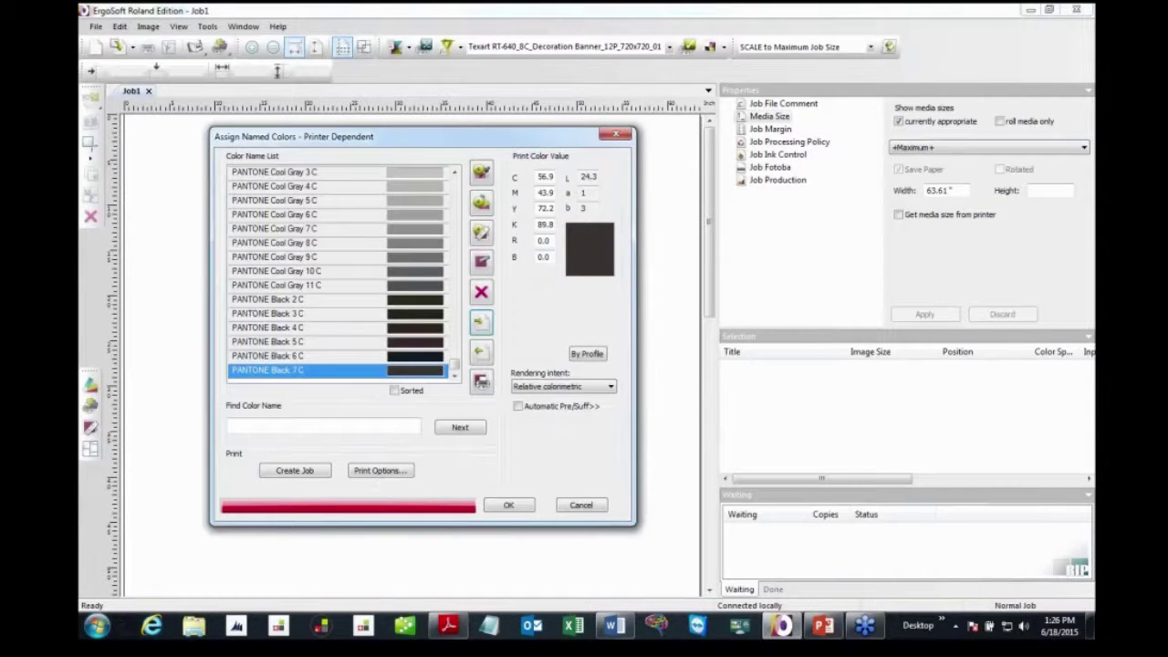
Inspect the print color values of PANTONE Yellow C and PANTONE Orange 021 C in the color name list.
scroll(454, 325, "down", 5)
scroll(453, 325, "up", 10)
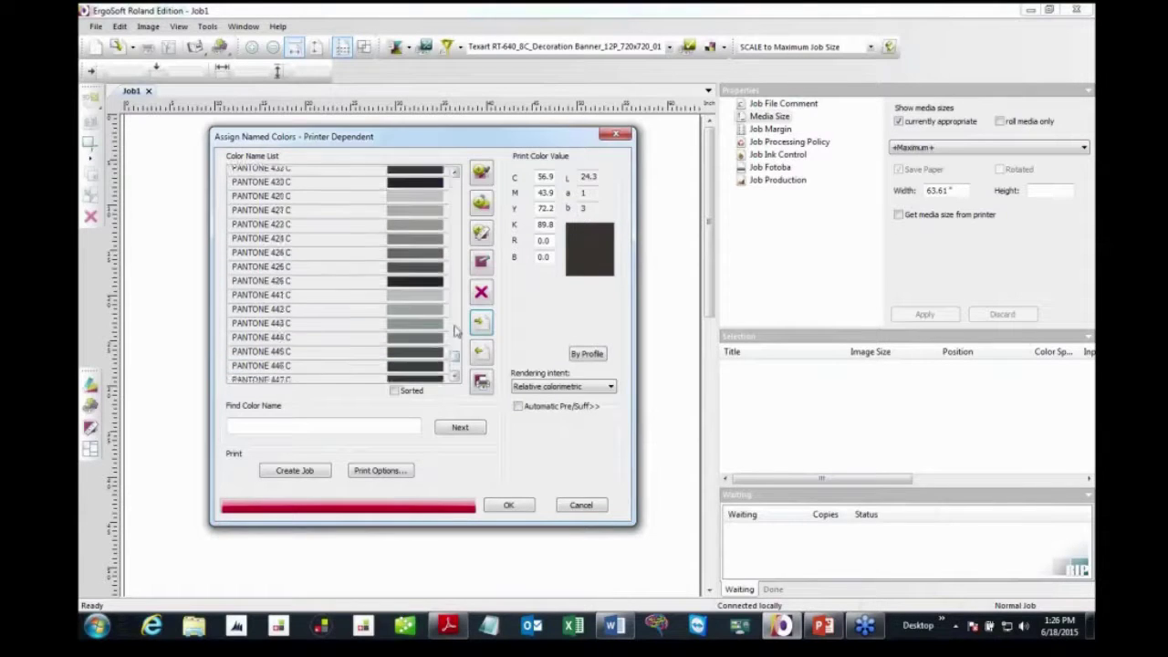
left_click(428, 176)
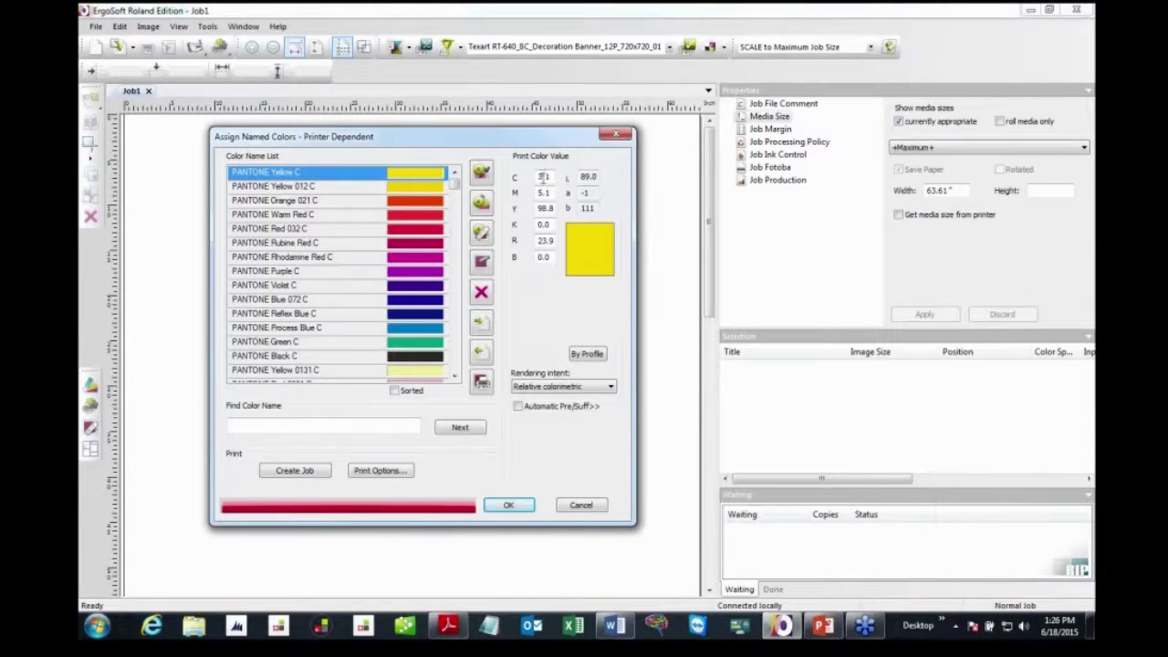
left_click(435, 203)
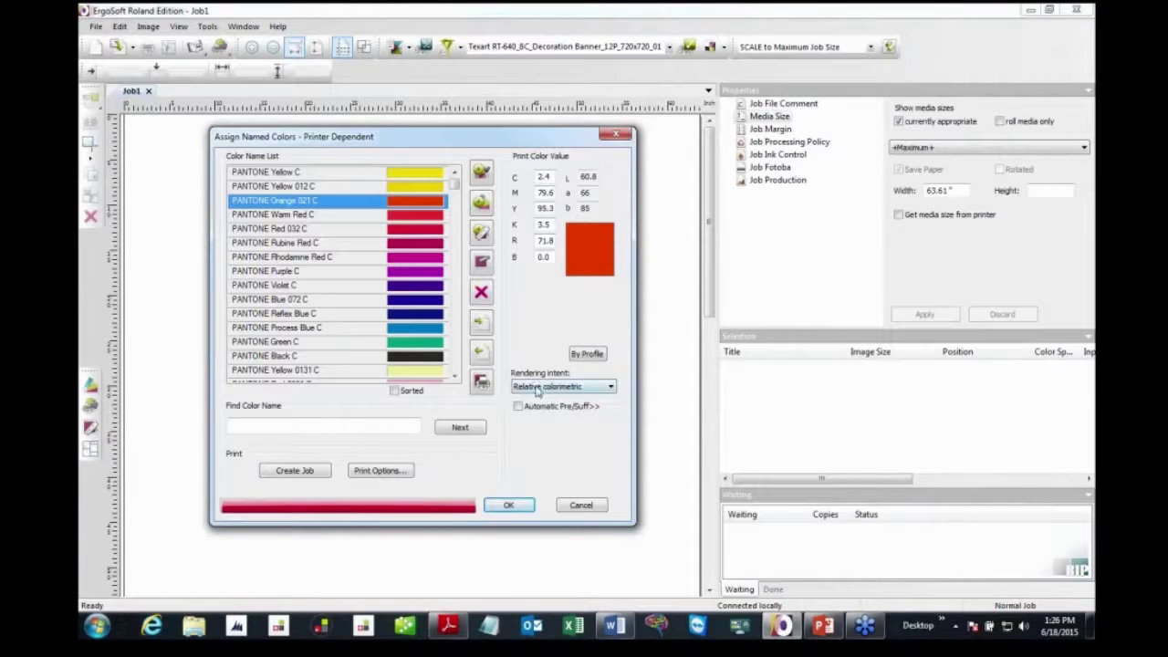
Add the colors from PANTONE+ Solid Coated-336.acb to the named color list without deleting the current list.
left_click(482, 324)
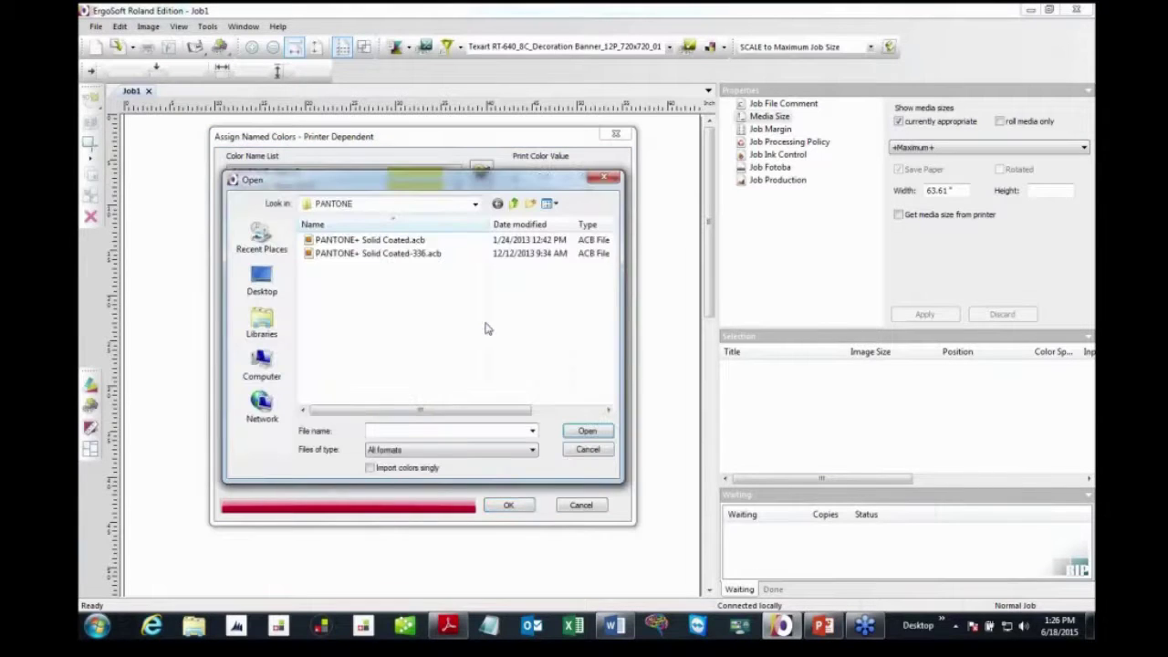
left_click(343, 255)
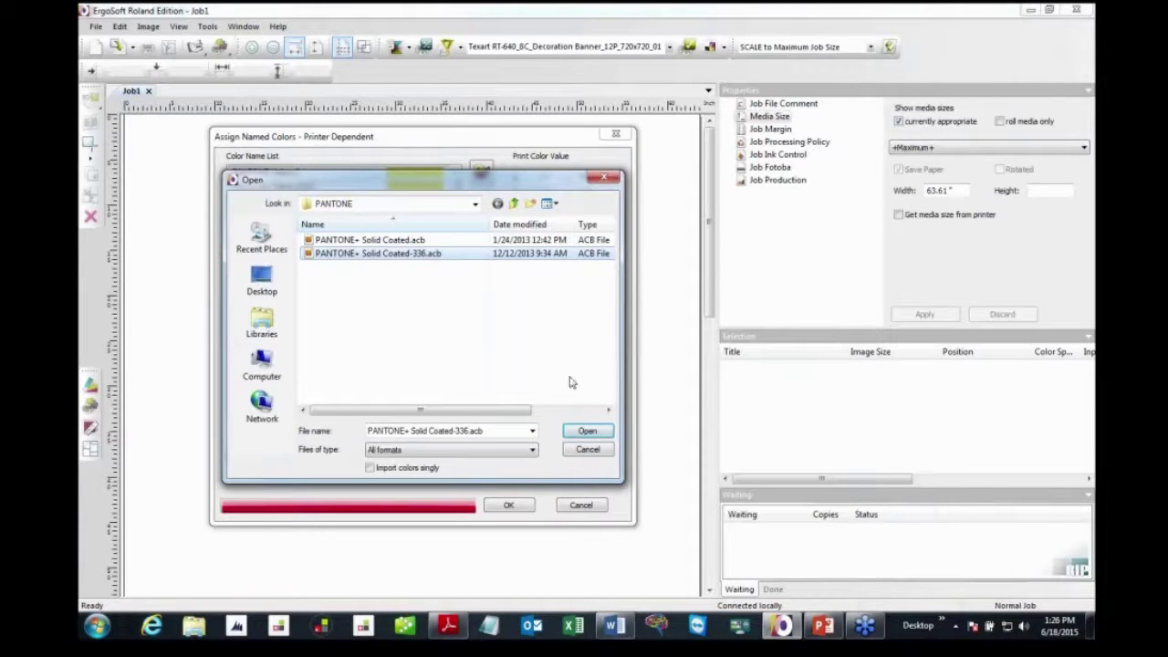
left_click(569, 434)
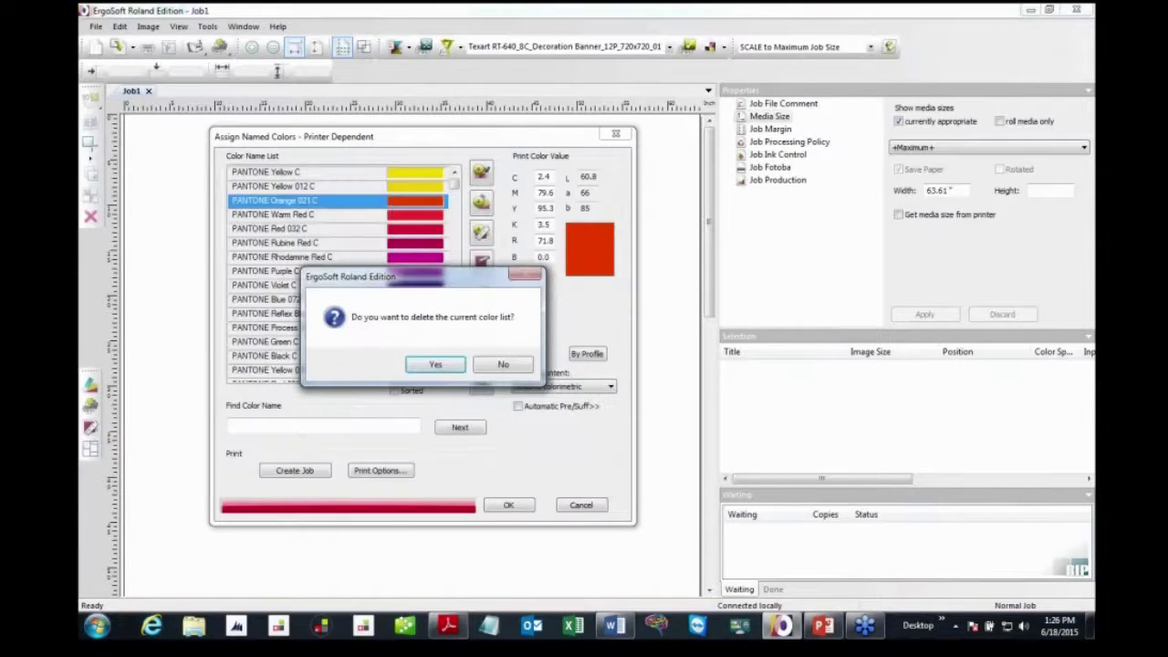
left_click(503, 364)
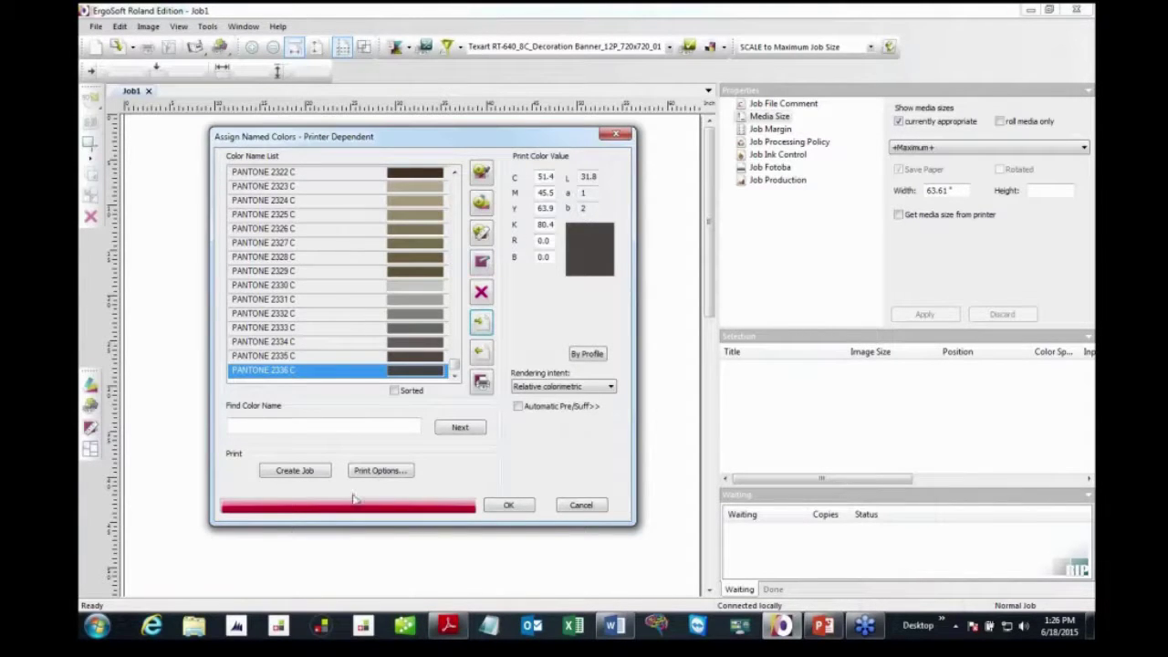
Review the font sizes and color field dimensions in the print options for the named color chart and accept them.
left_click(405, 475)
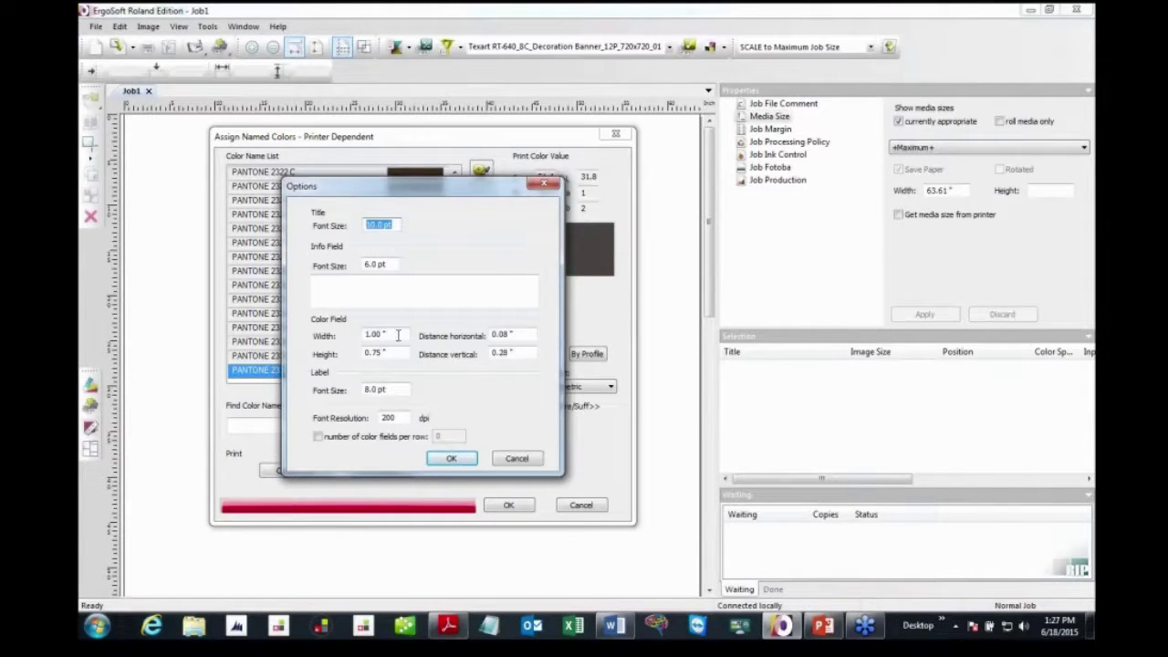
left_click(380, 333)
left_click_drag(460, 189, 389, 227)
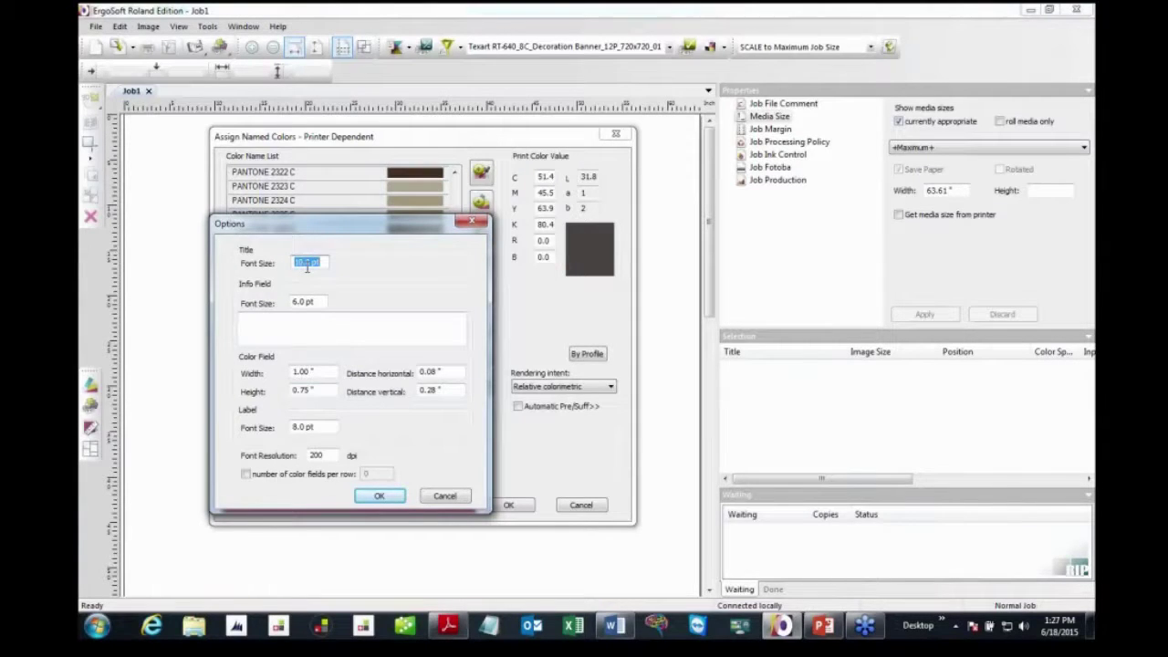
left_click(378, 495)
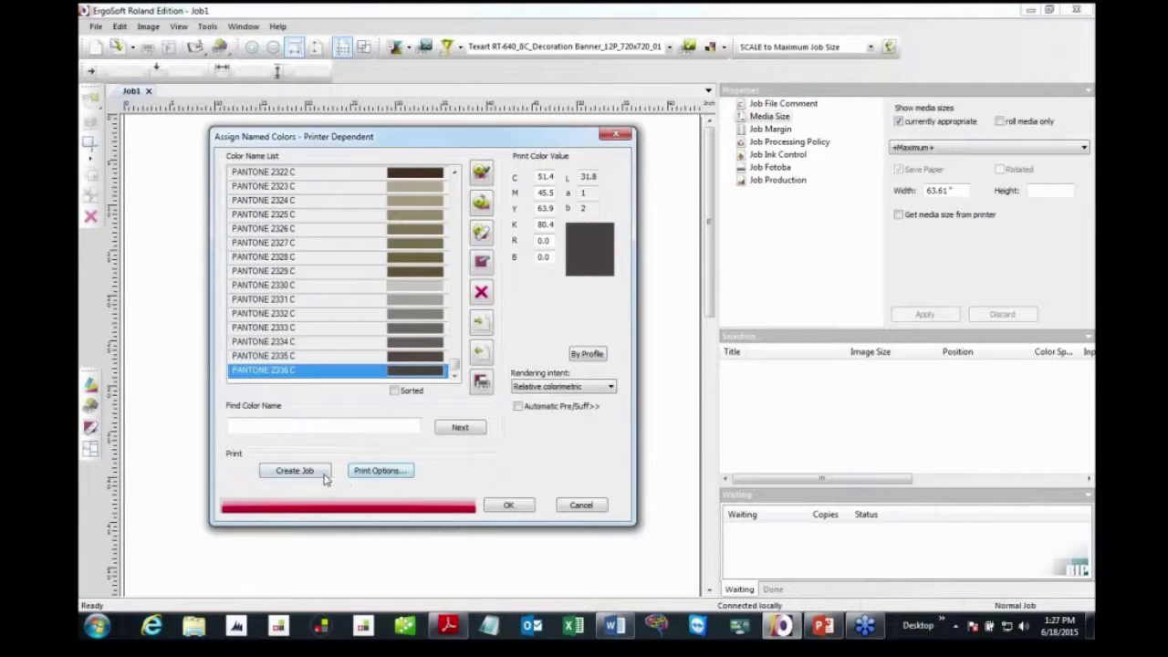
Create a chart job from the named color list, accept the color assignment, and examine the PANTONE swatches up close.
left_click(323, 476)
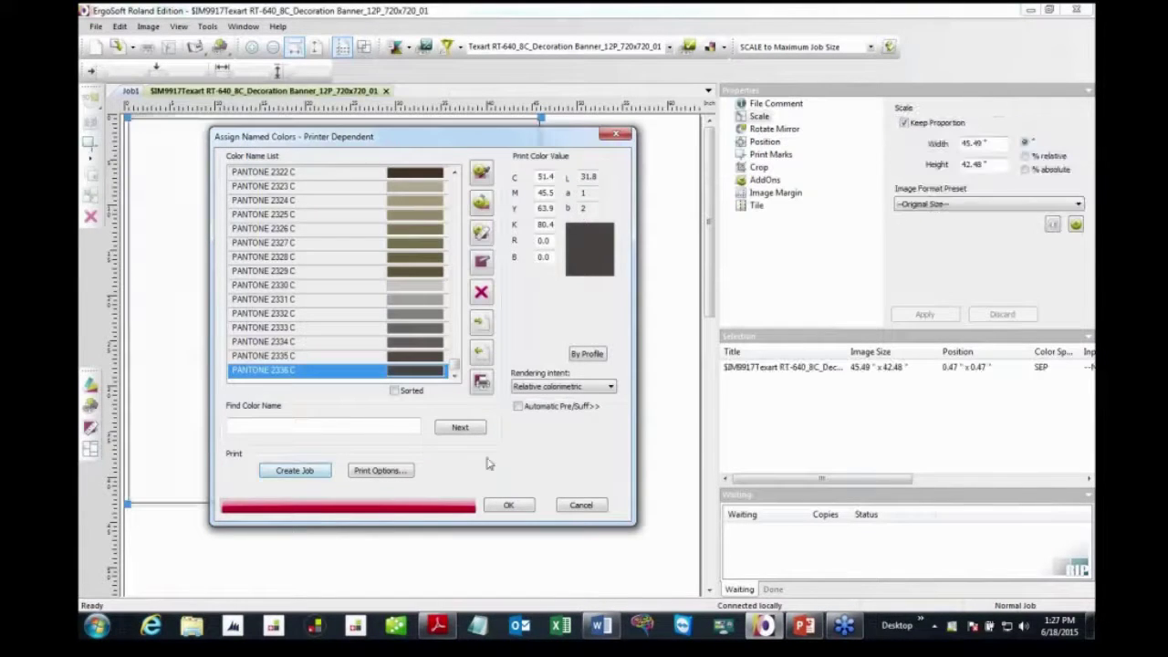
left_click(523, 510)
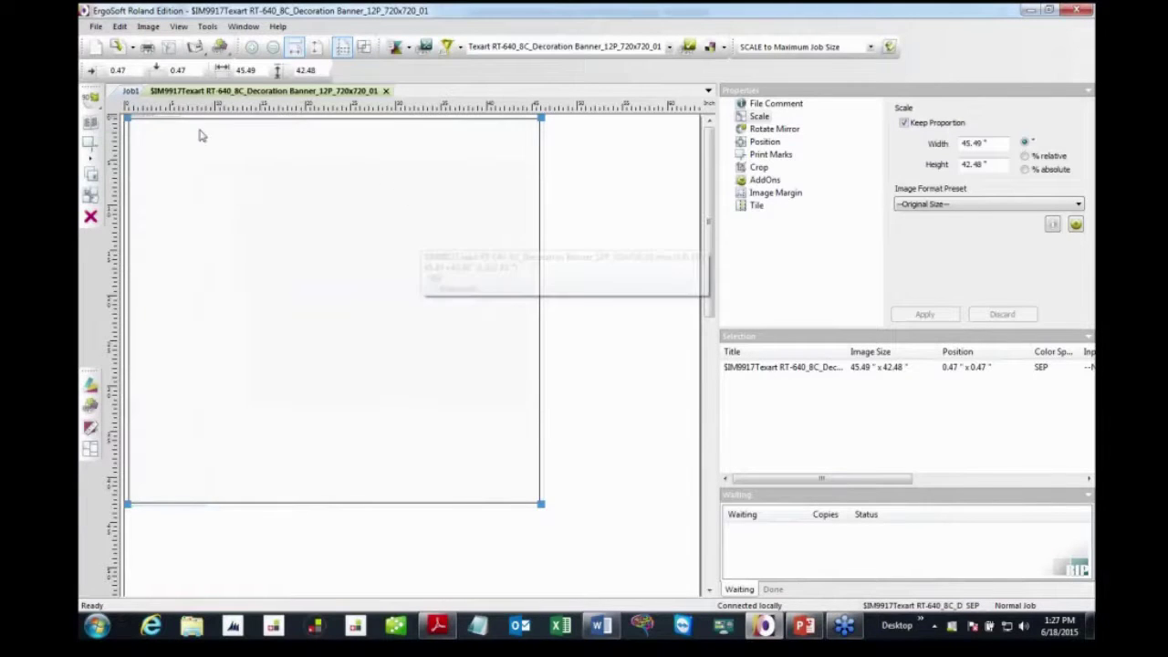
left_click(252, 48)
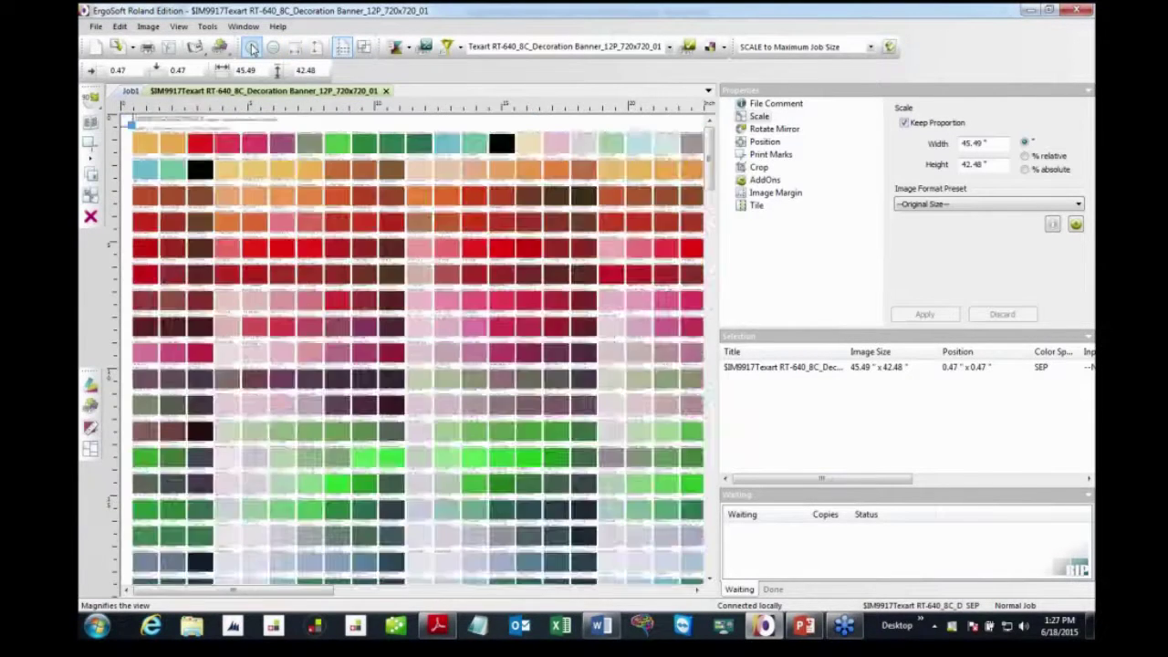
left_click(252, 48)
left_click(251, 48)
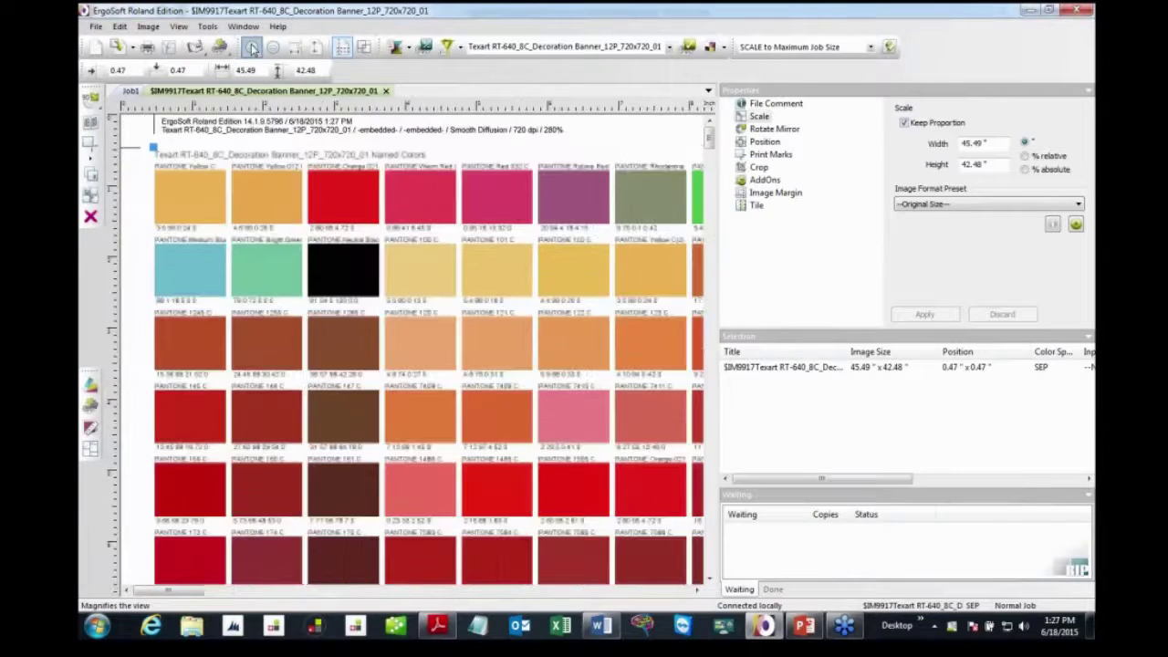
left_click(252, 47)
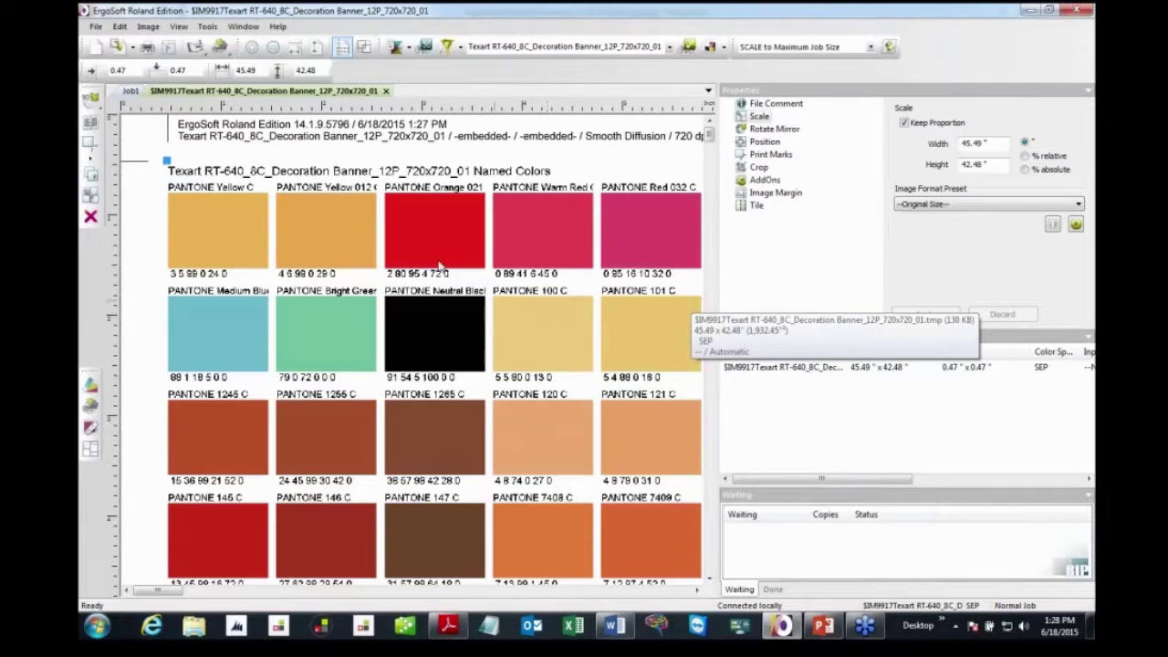
Add the Roland Color System Library .ase that uses original CMYK process colors to the printer-dependent named colors, without deleting the current list.
left_click(219, 48)
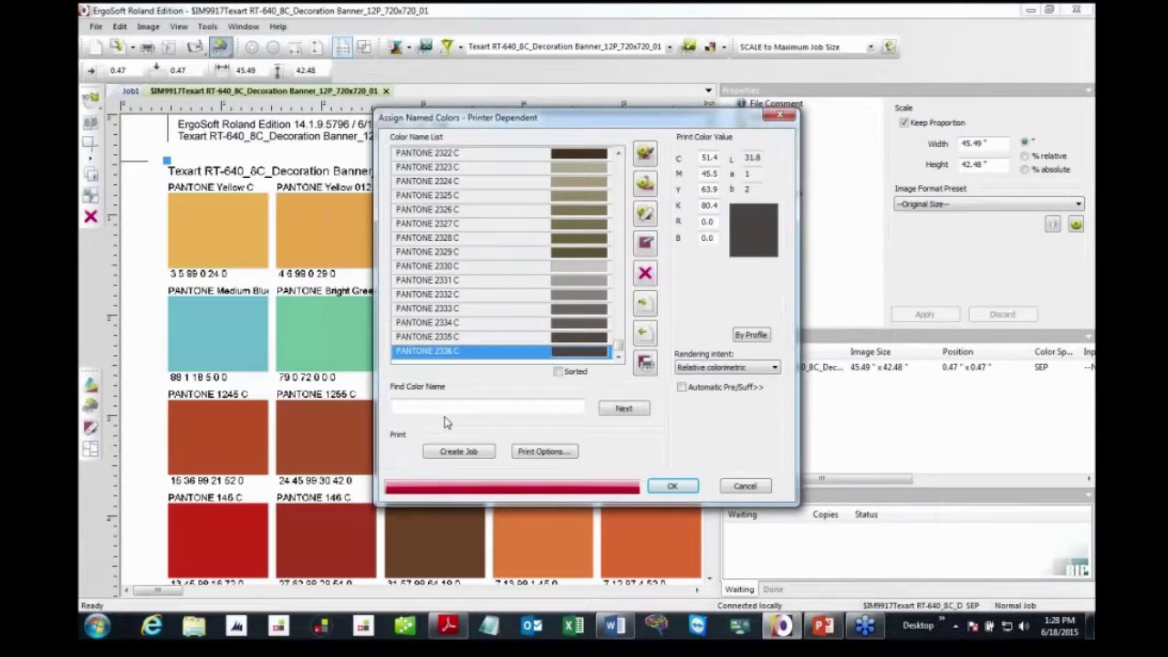
left_click(646, 304)
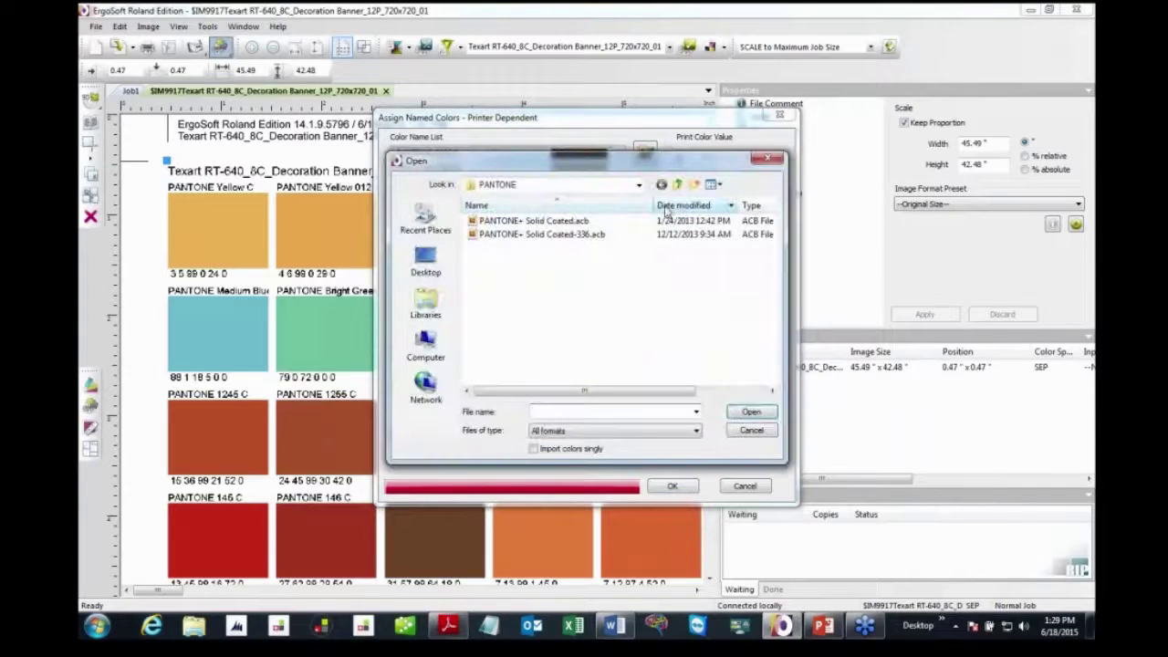
left_click(678, 186)
double_click(503, 248)
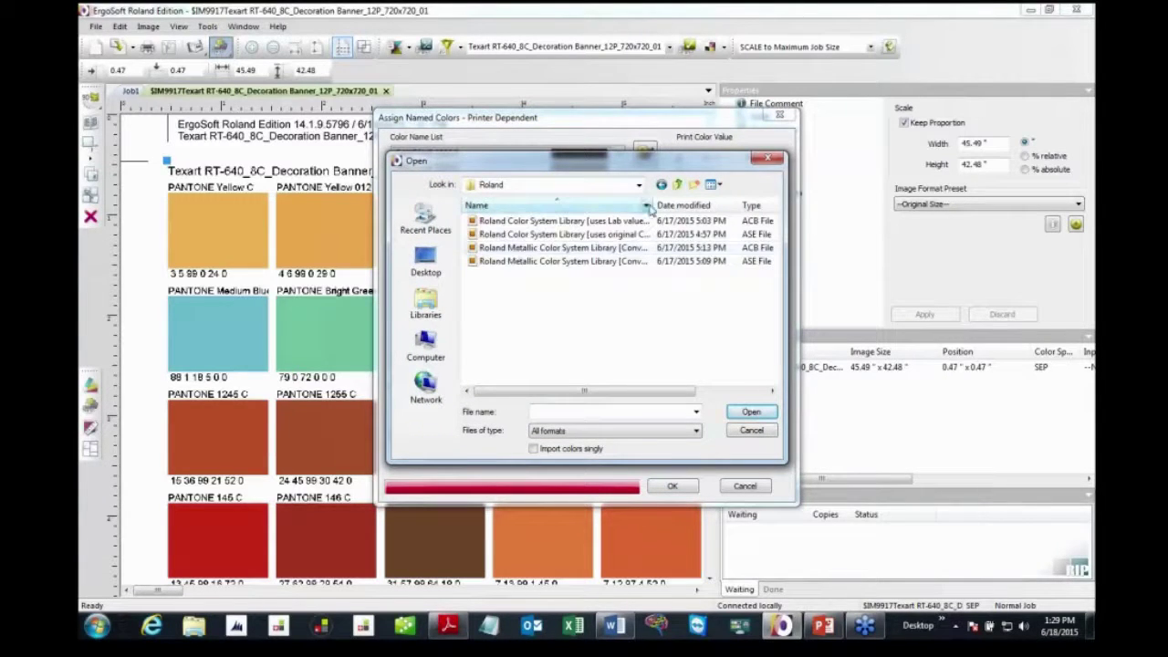
left_click_drag(653, 204, 781, 205)
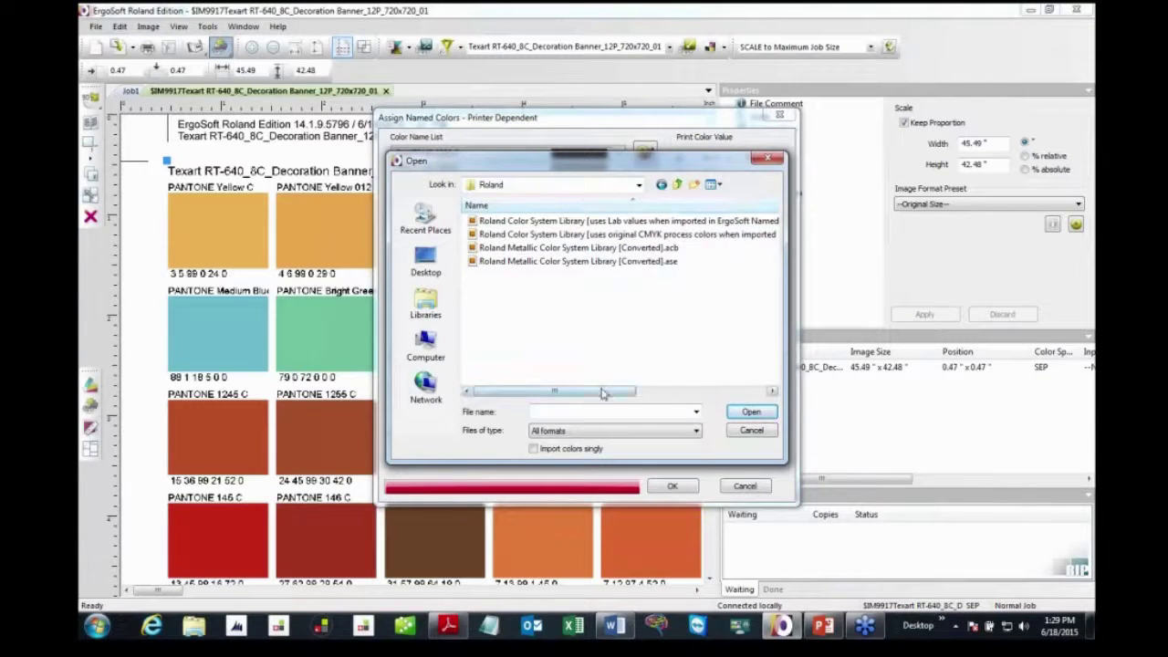
left_click_drag(605, 391, 673, 391)
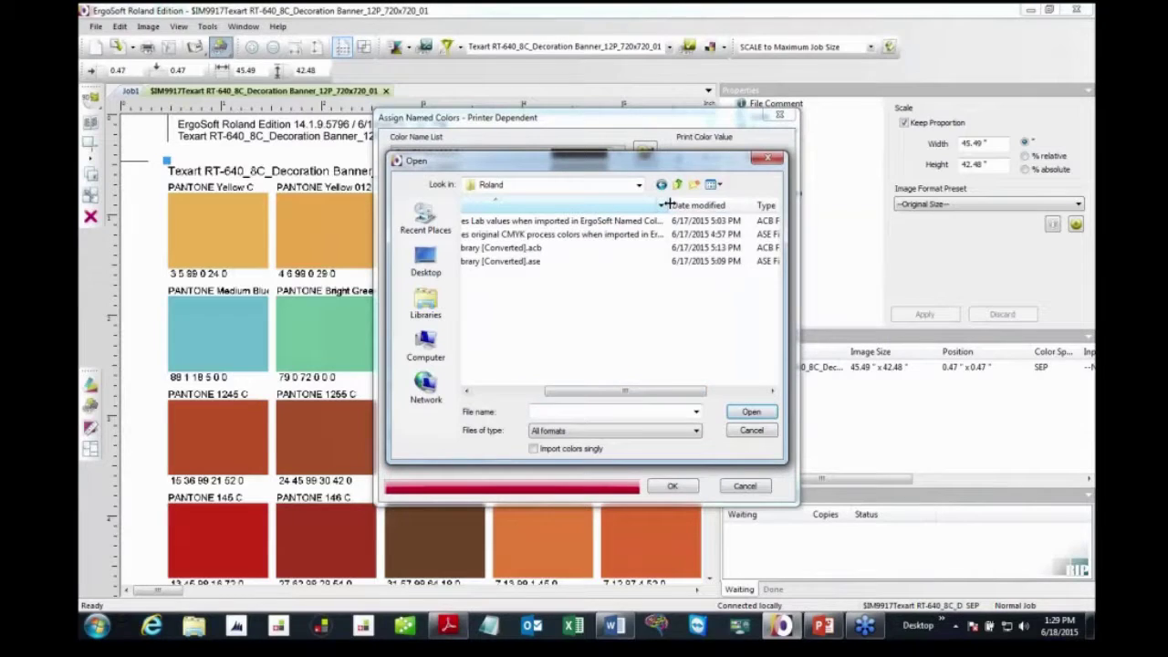
left_click_drag(669, 204, 781, 206)
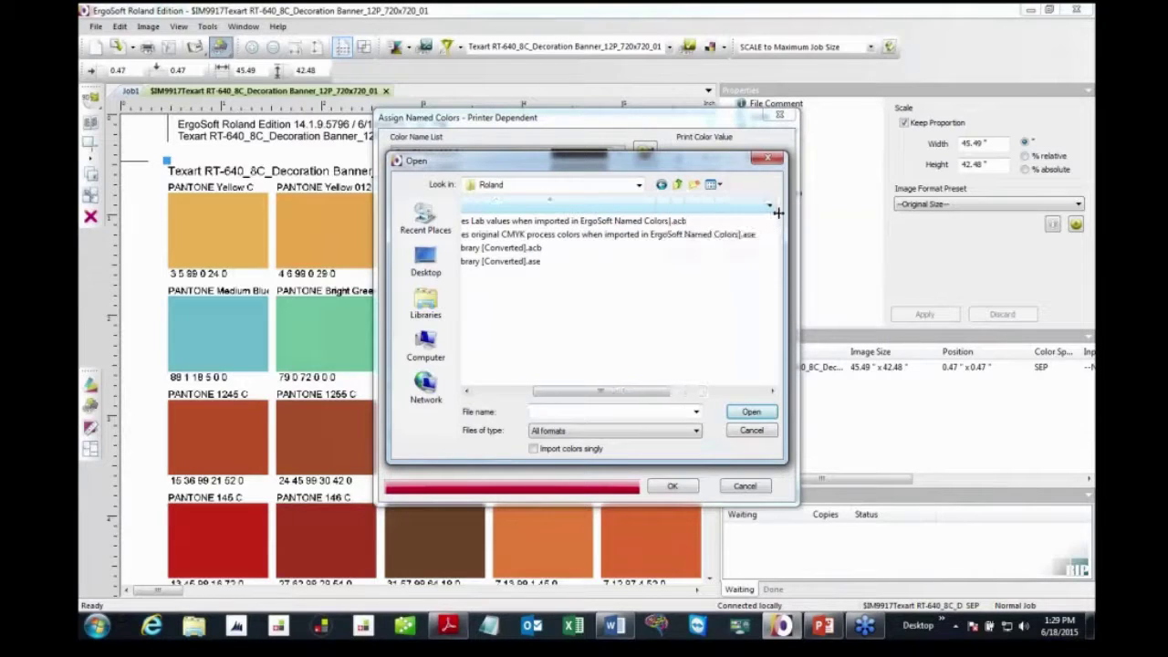
left_click(680, 235)
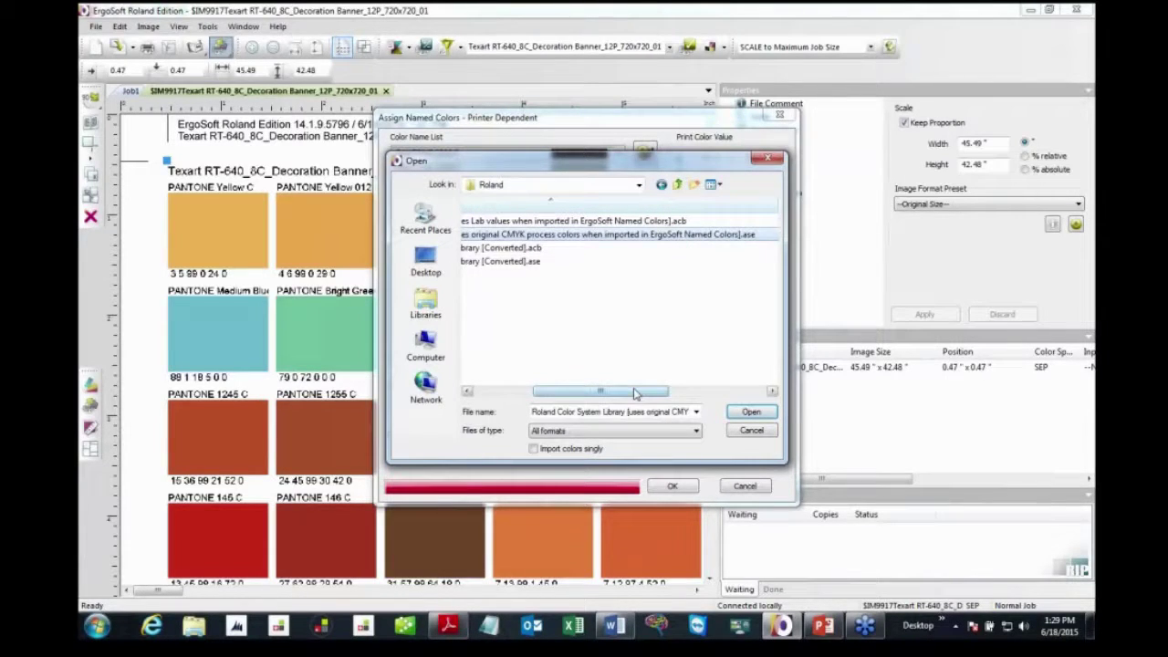
left_click_drag(636, 393, 591, 390)
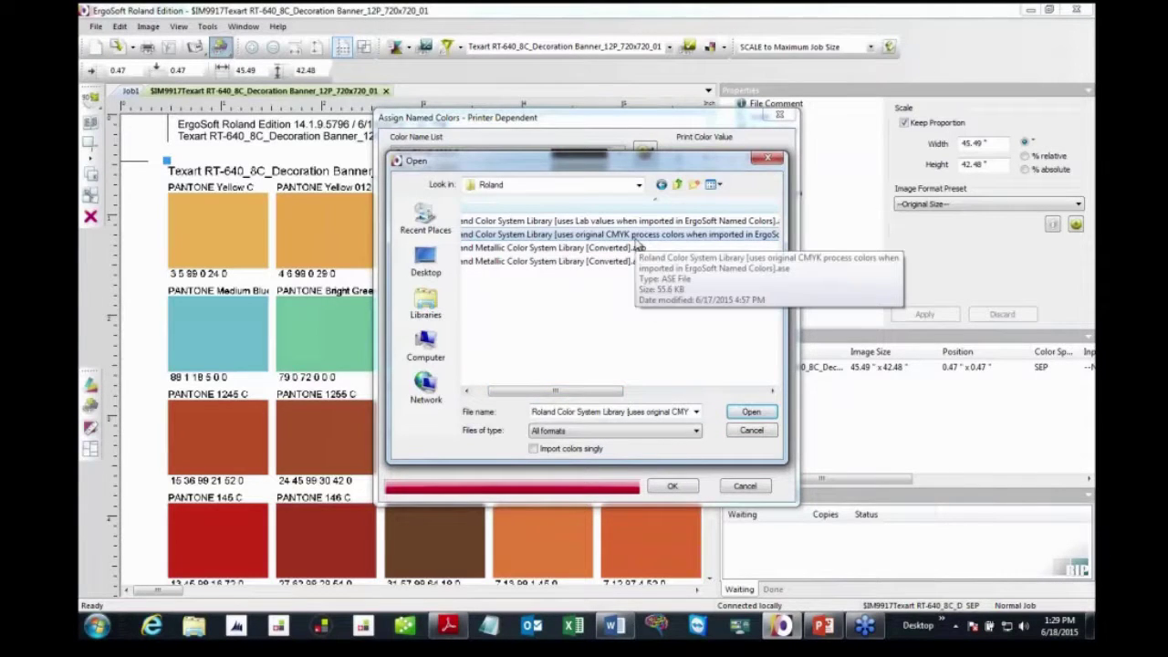
left_click(735, 415)
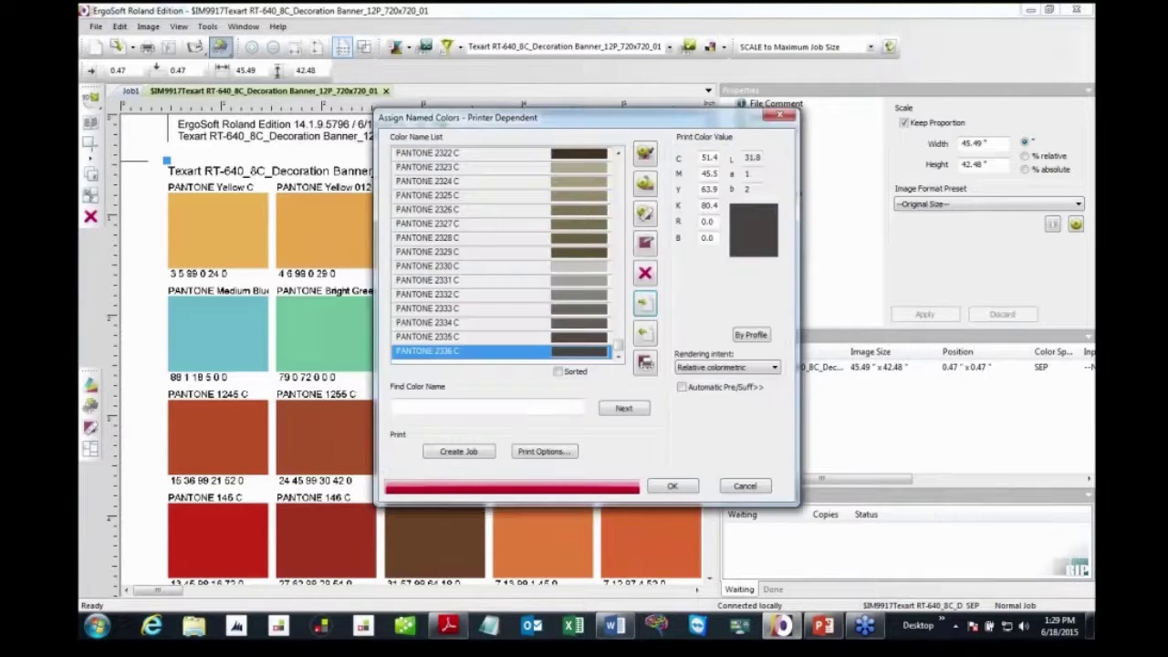
left_click(650, 346)
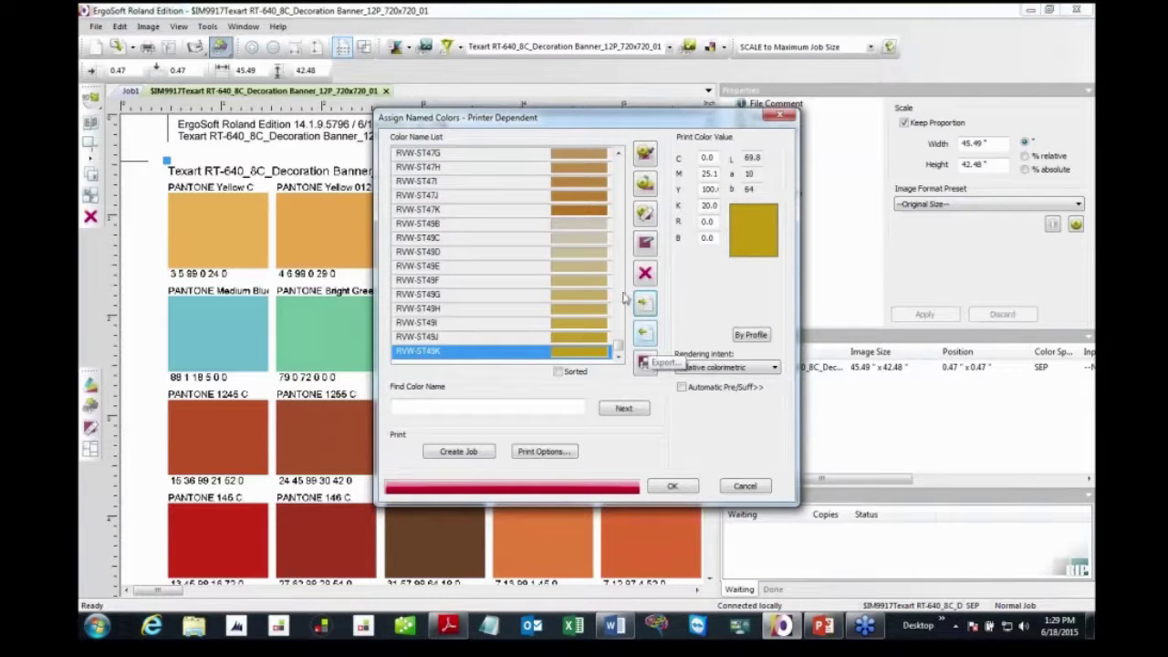
Inspect the print color values of several imported RVW colors, including RVW-ST47J, RVW-ST49J, RVW-ST49F and RVW-ST37K.
left_click(589, 182)
left_click(587, 195)
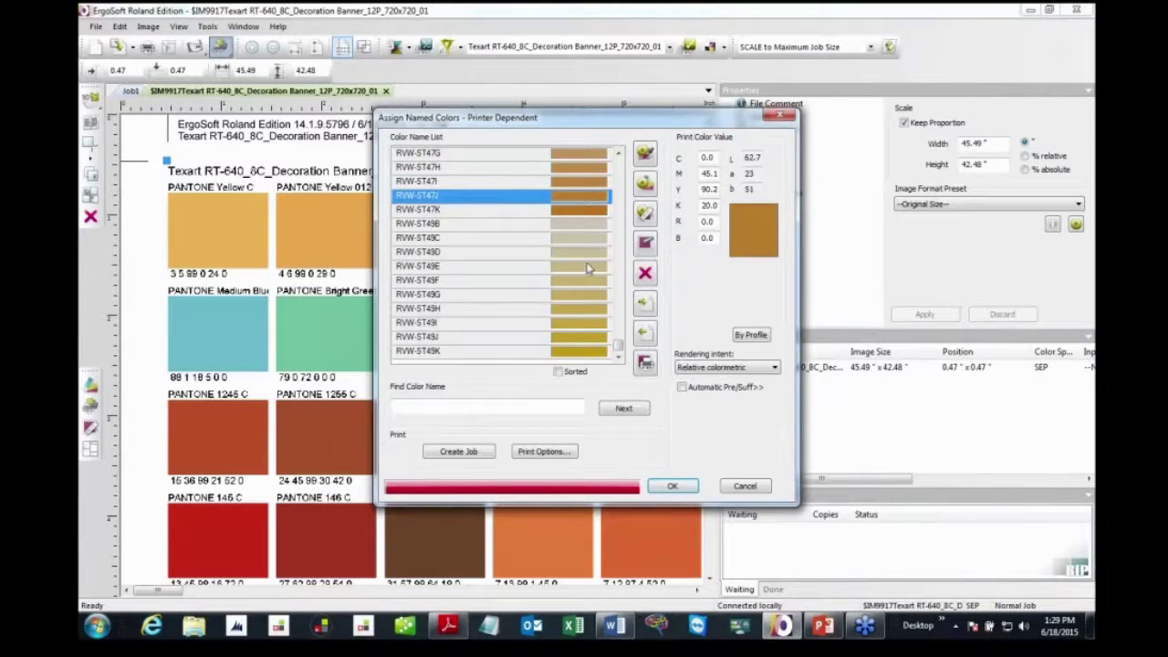
left_click(587, 266)
left_click(583, 308)
left_click(585, 336)
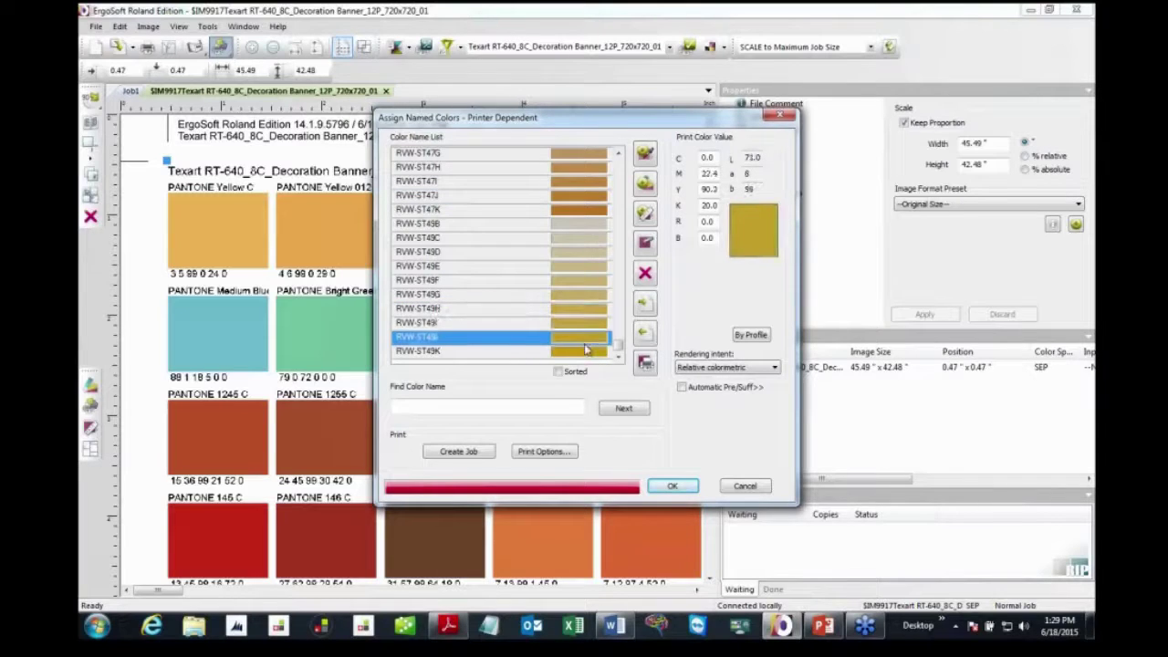
left_click(584, 280)
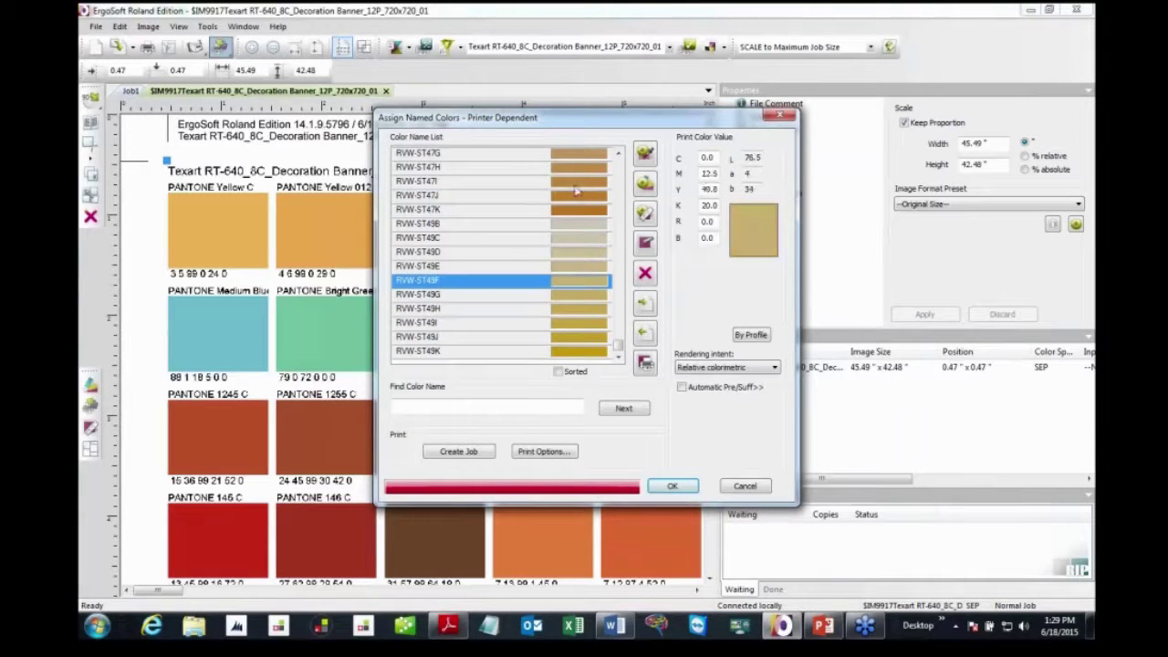
scroll(625, 159, "up", 20)
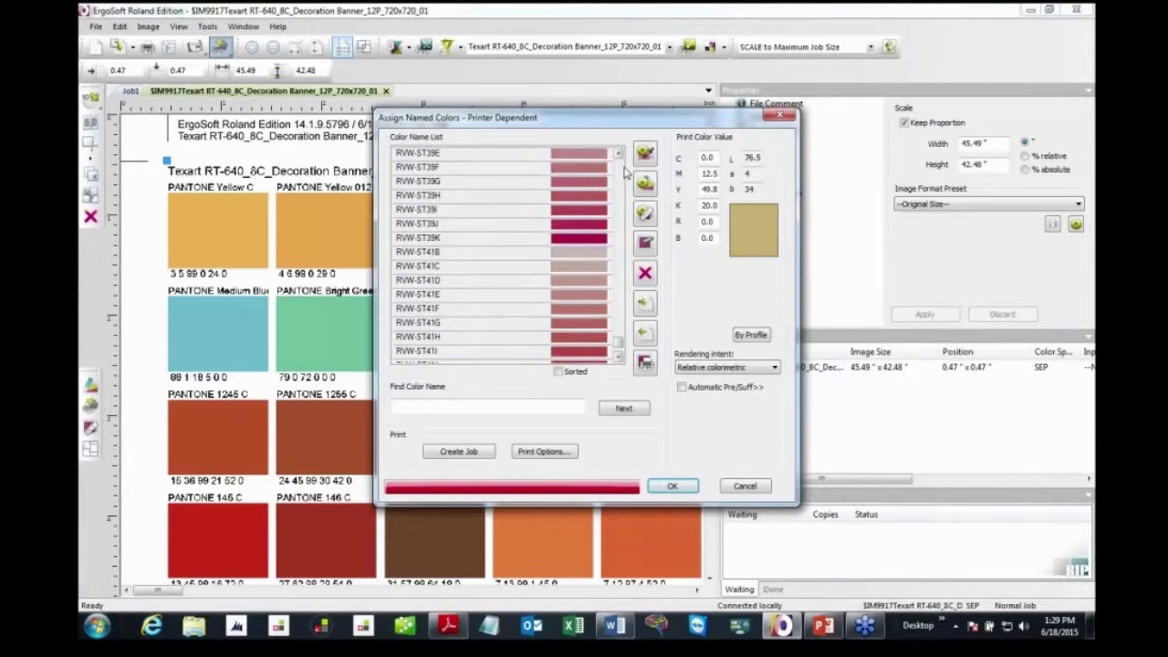
left_click(584, 193)
left_click(584, 239)
left_click(584, 265)
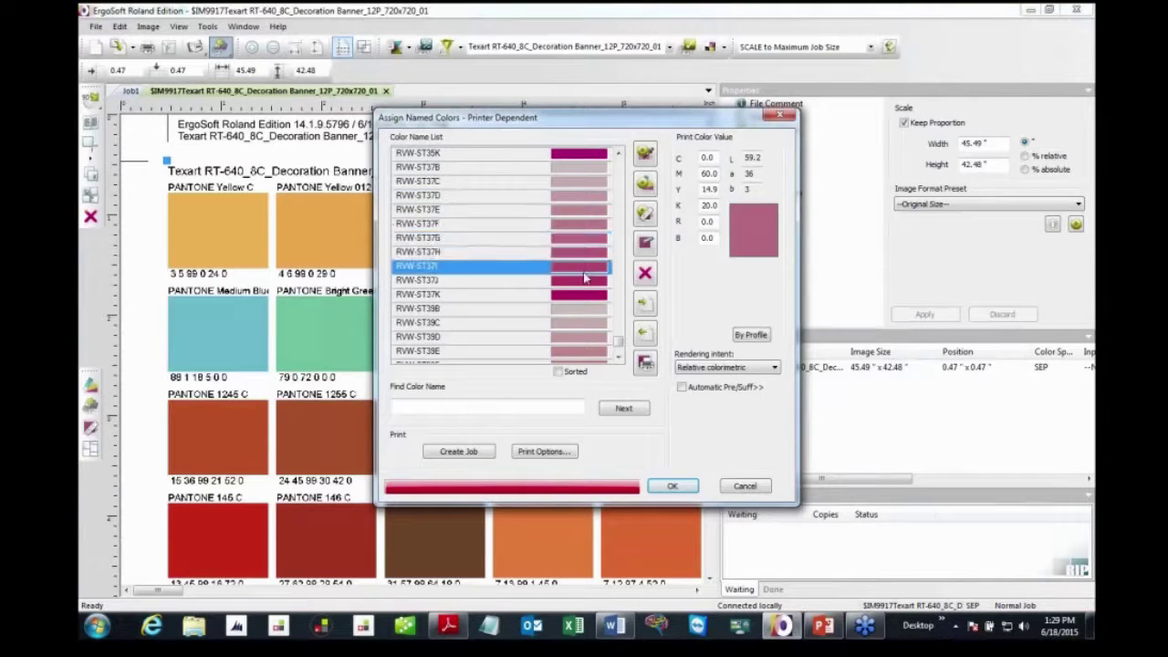
left_click(587, 294)
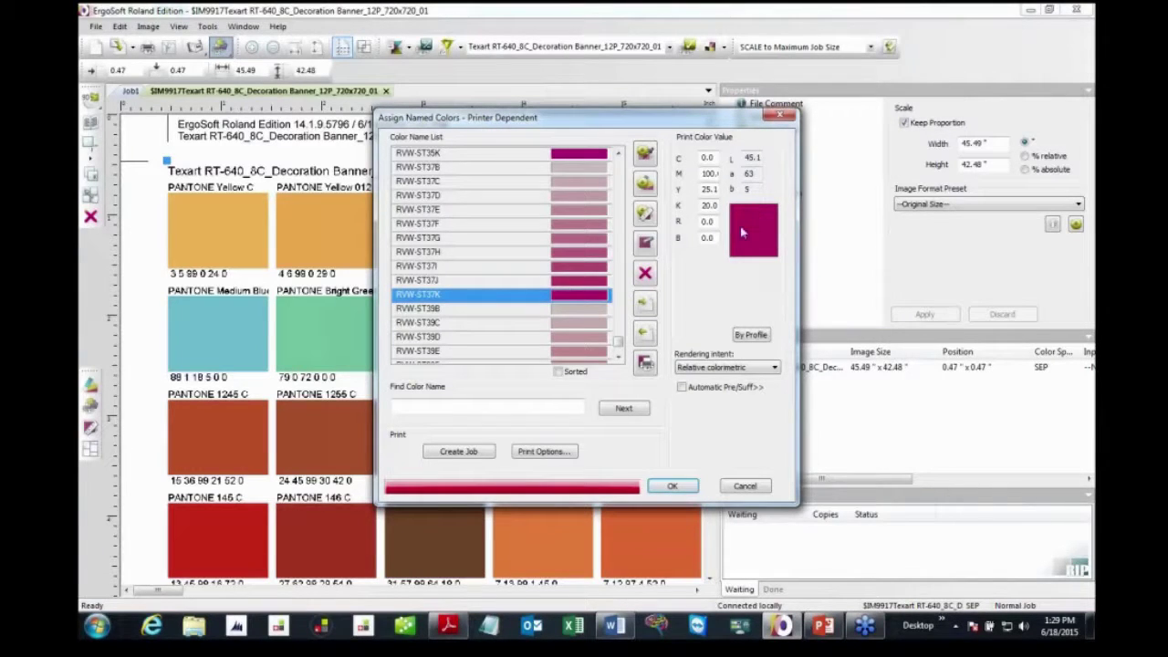
Import the Roland Color System Library .acb that uses Lab values into the named colors, deleting the current color list.
left_click(653, 308)
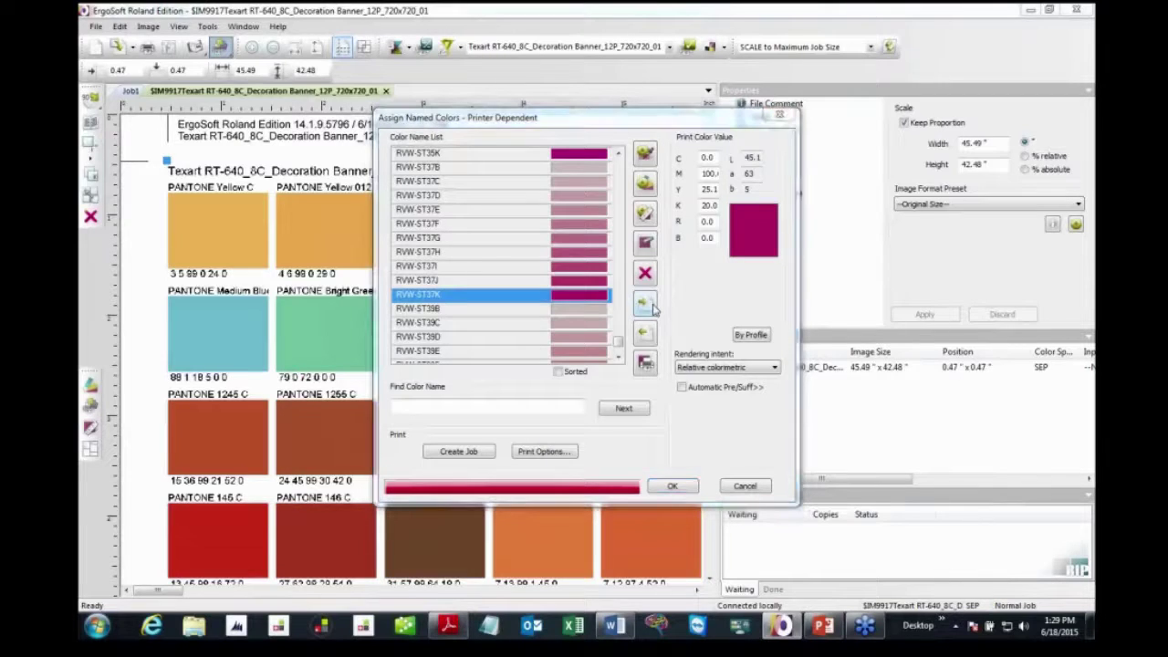
left_click(740, 236)
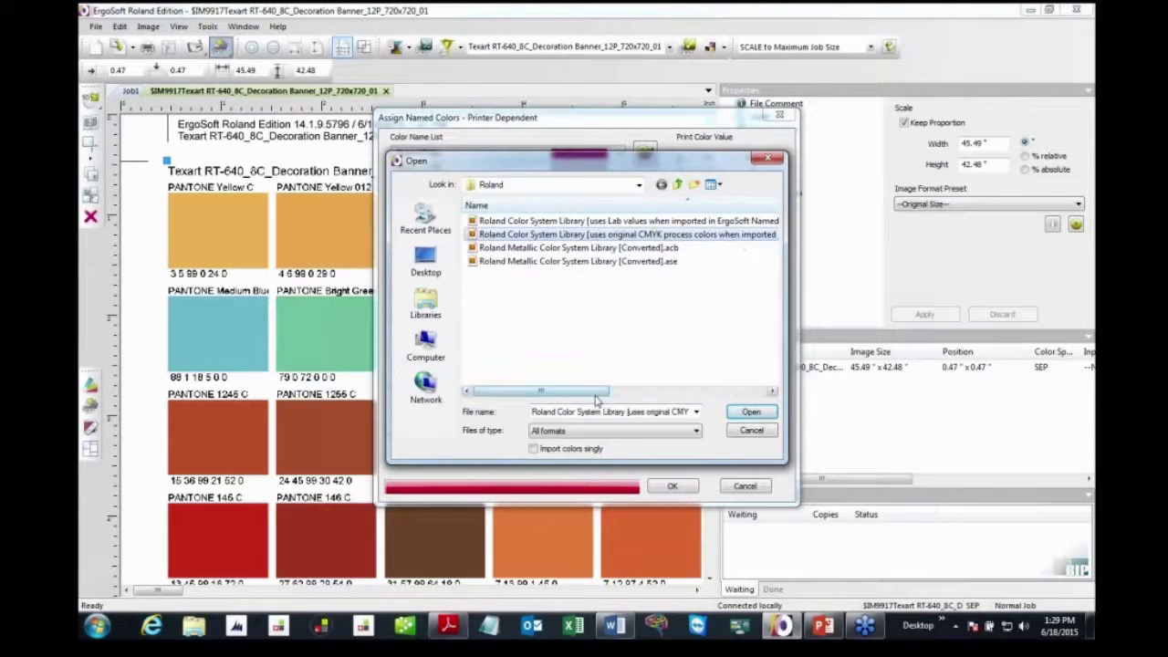
left_click_drag(595, 391, 666, 386)
left_click(623, 222)
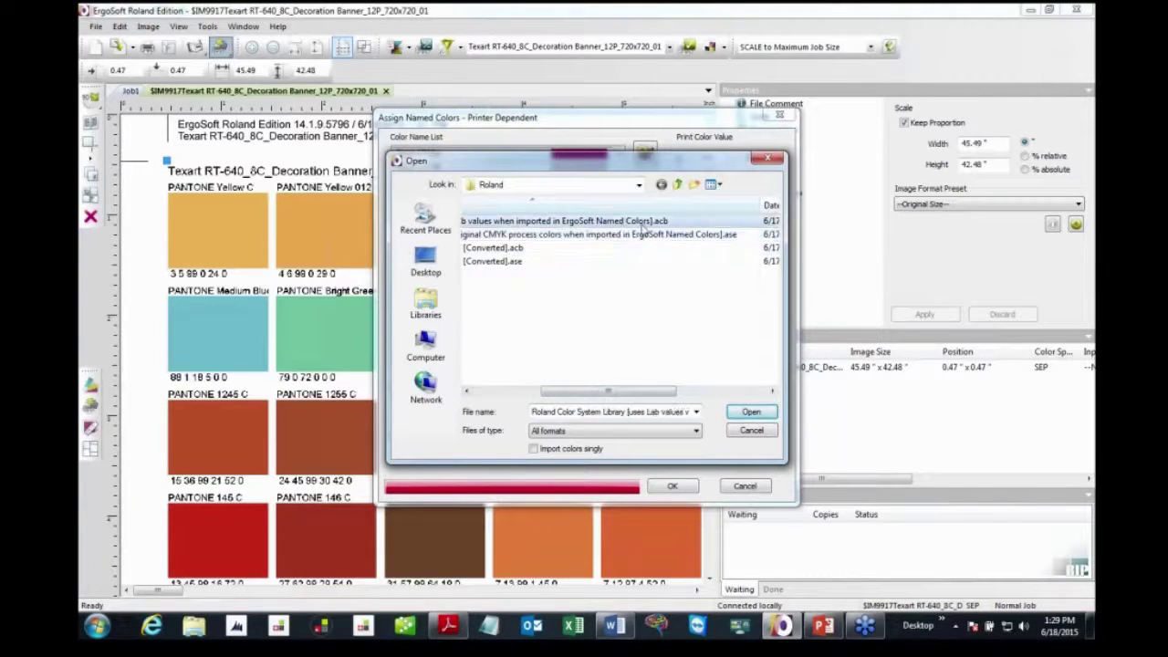
left_click(754, 412)
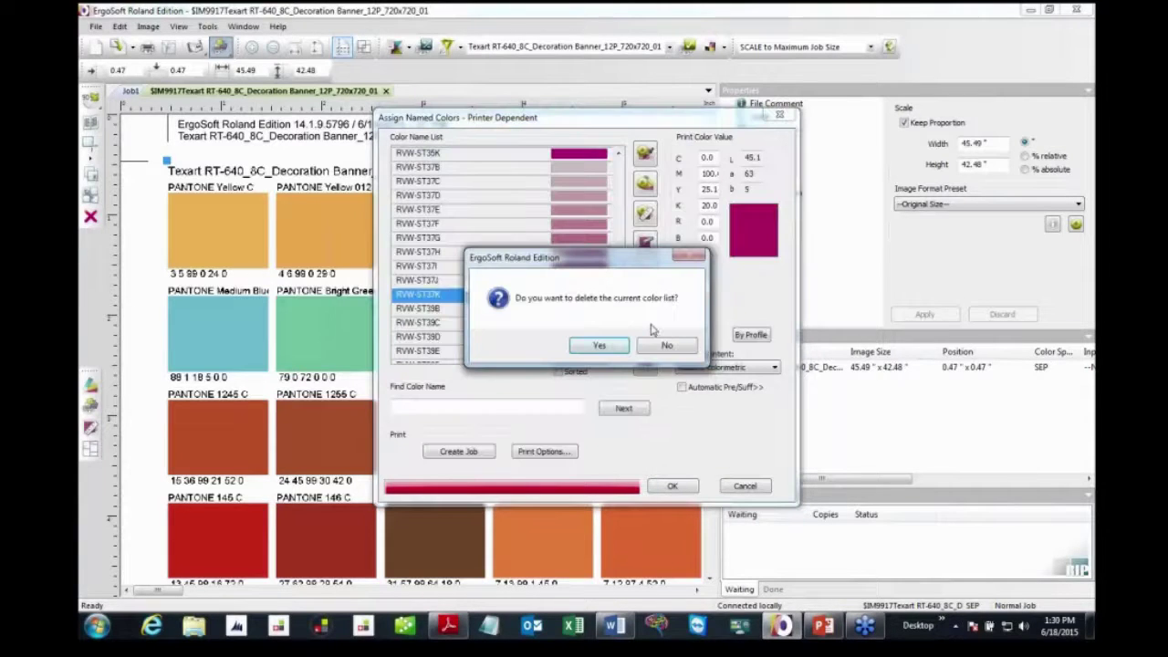
left_click(598, 346)
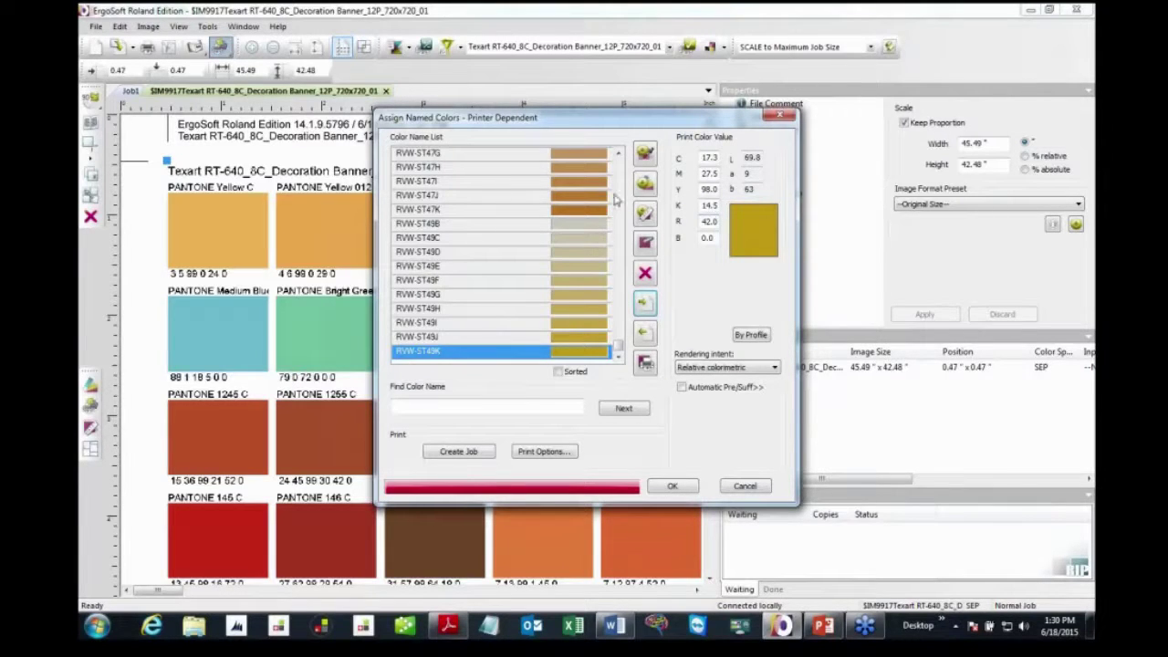
Inspect the print color values of RVW-ST17K and RVW-DP20K in the color name list.
scroll(599, 236, "up", 10)
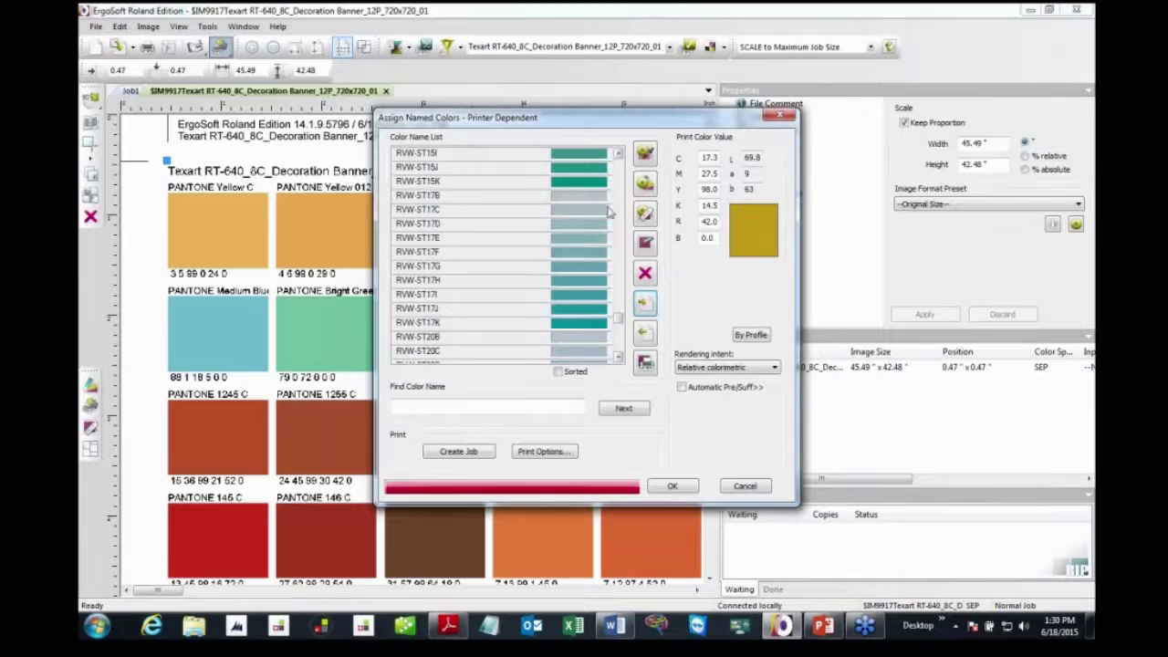
left_click(602, 323)
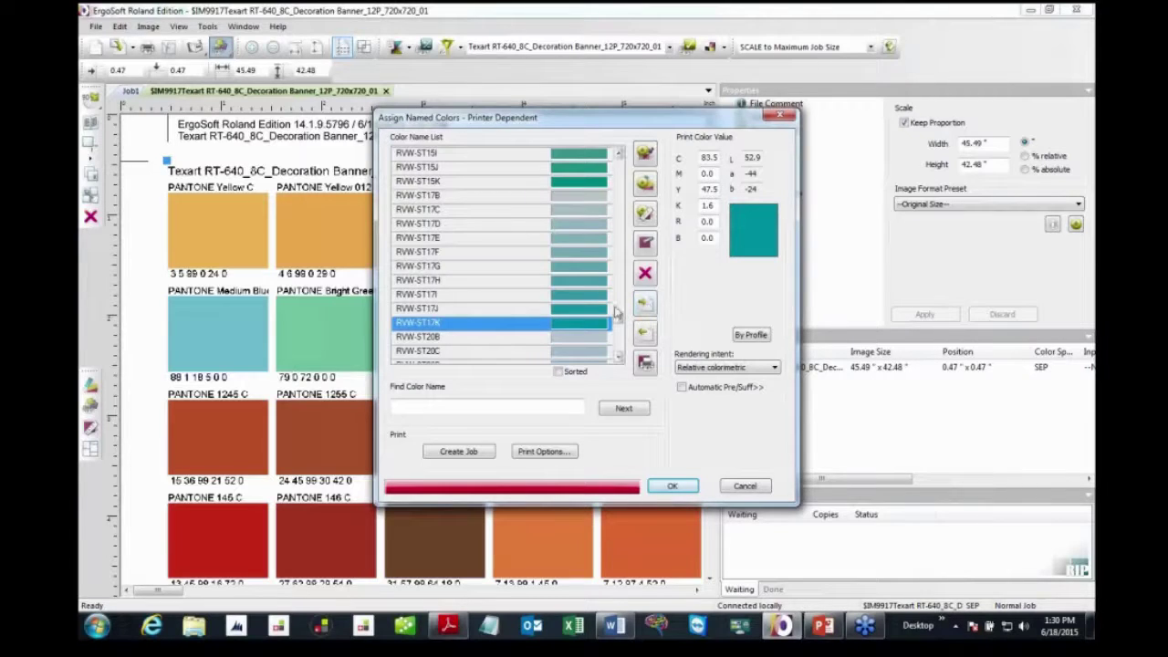
left_click_drag(617, 321, 618, 203)
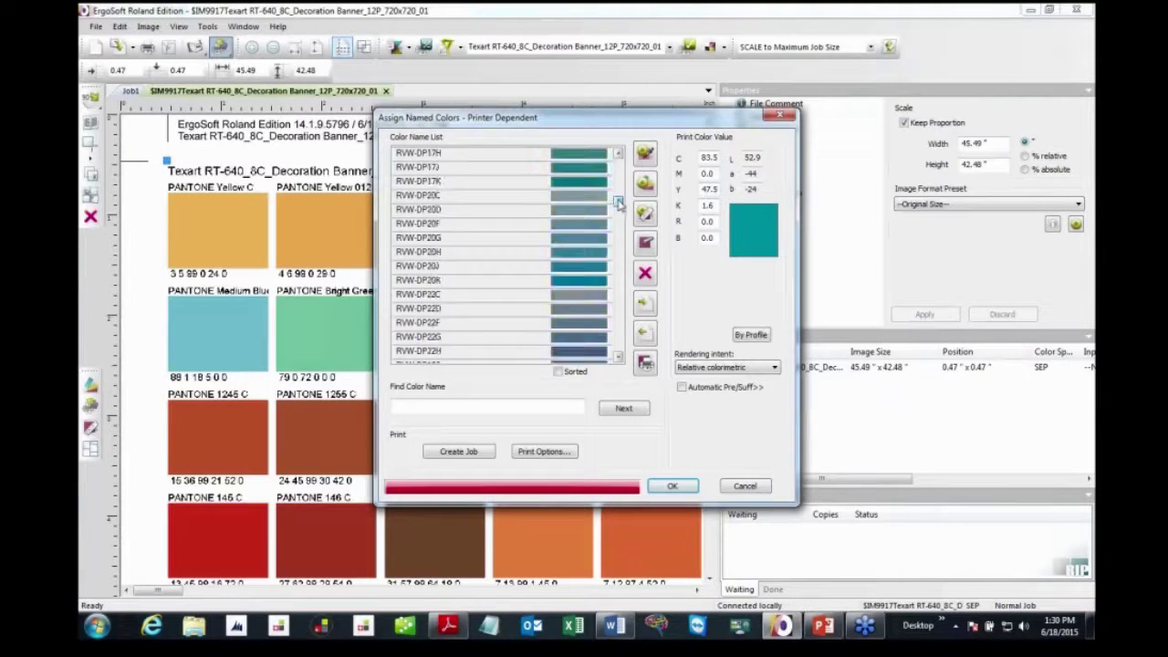
left_click(589, 283)
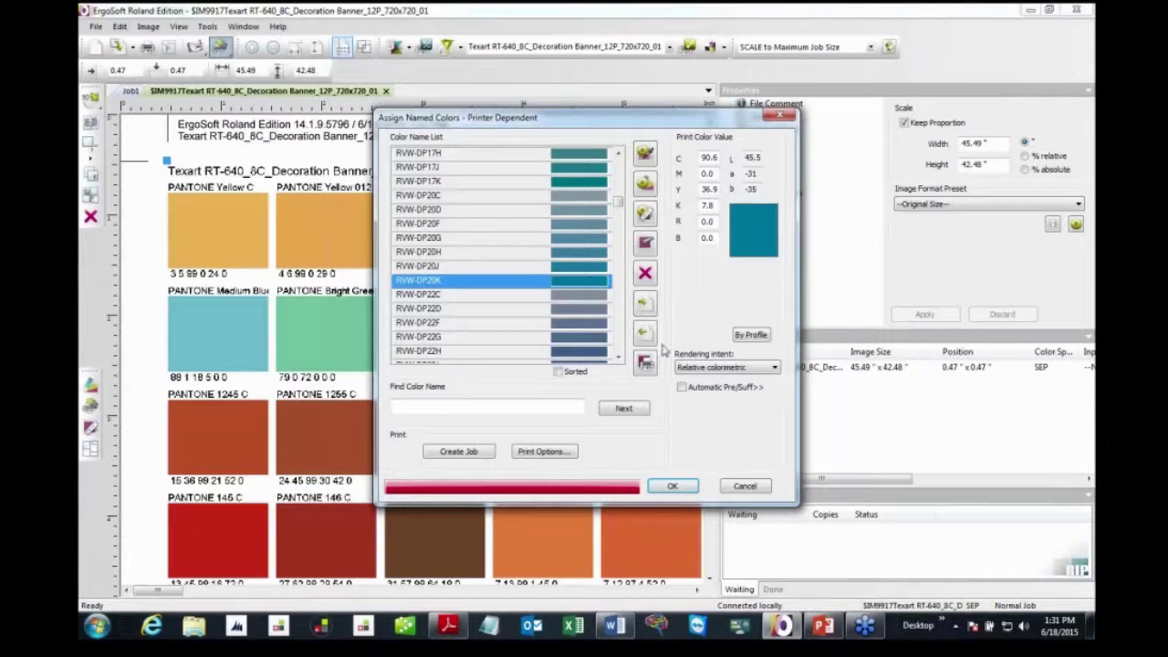
Import PANTONE+ Solid Coated.acb from the PANTONE folder into the named colors, deleting the current color list.
left_click(645, 304)
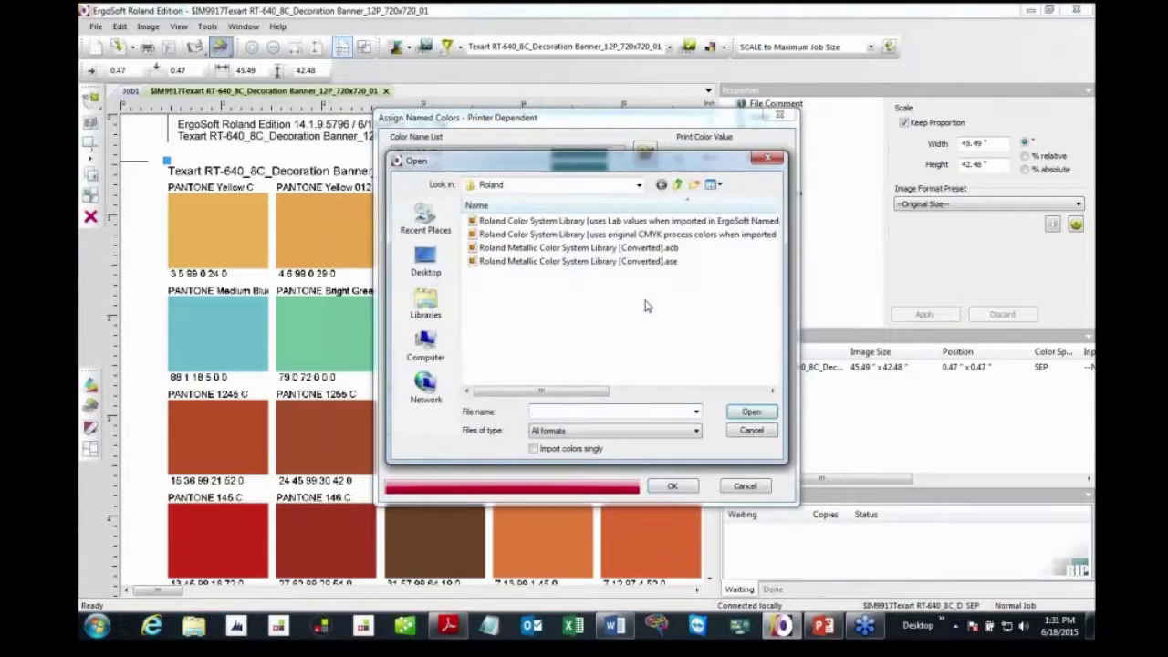
left_click(677, 184)
double_click(498, 233)
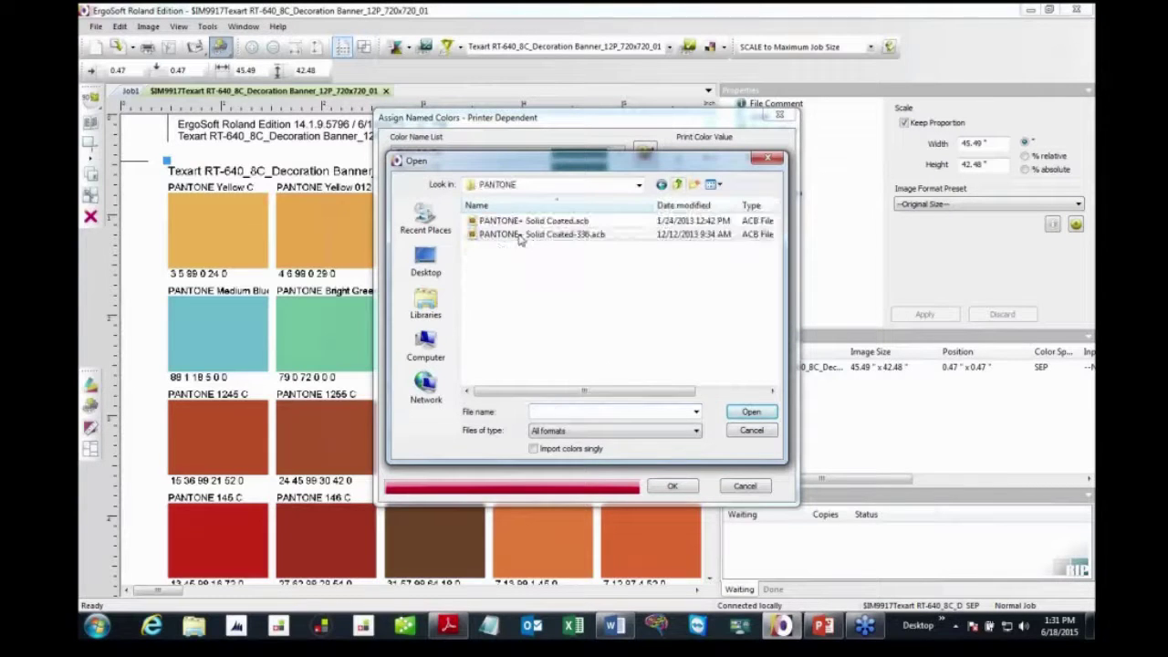
left_click(534, 221)
key("Return")
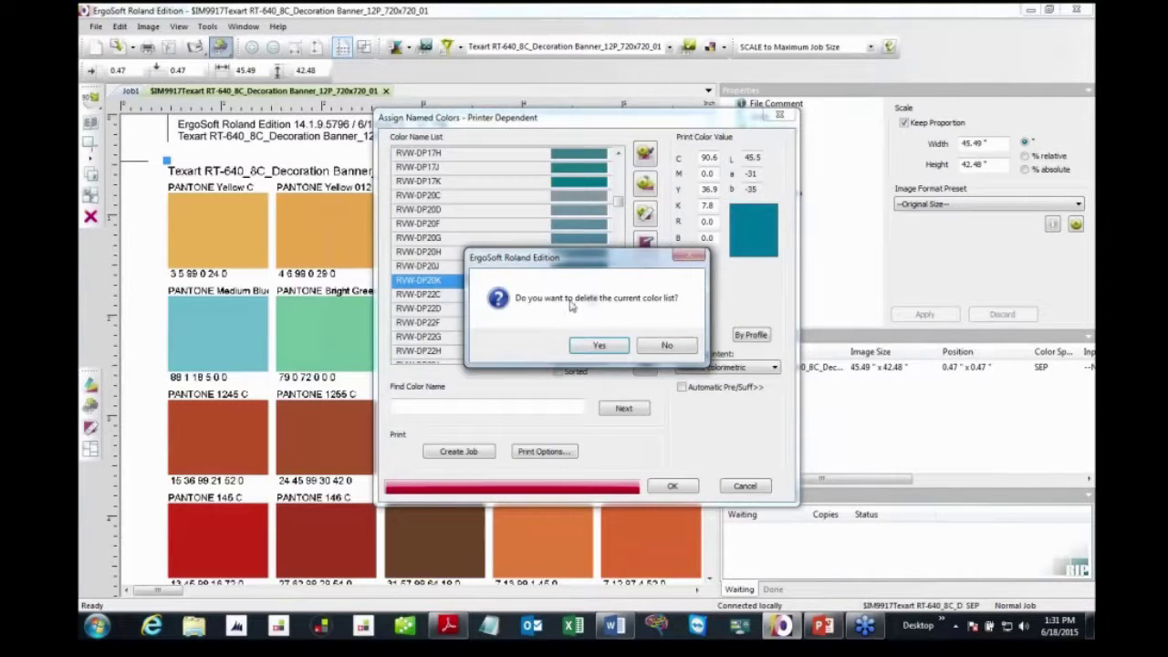
left_click(594, 348)
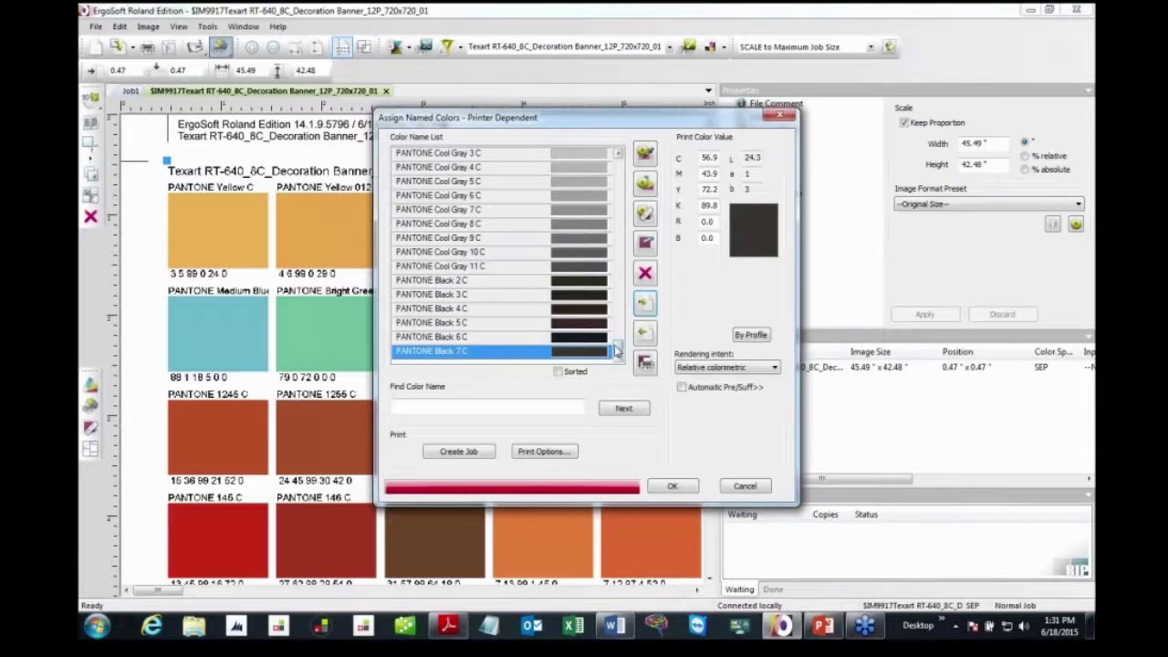
Find PANTONE 485 C in the color name list by searching for 485.
left_click_drag(617, 352, 608, 209)
left_click(422, 407)
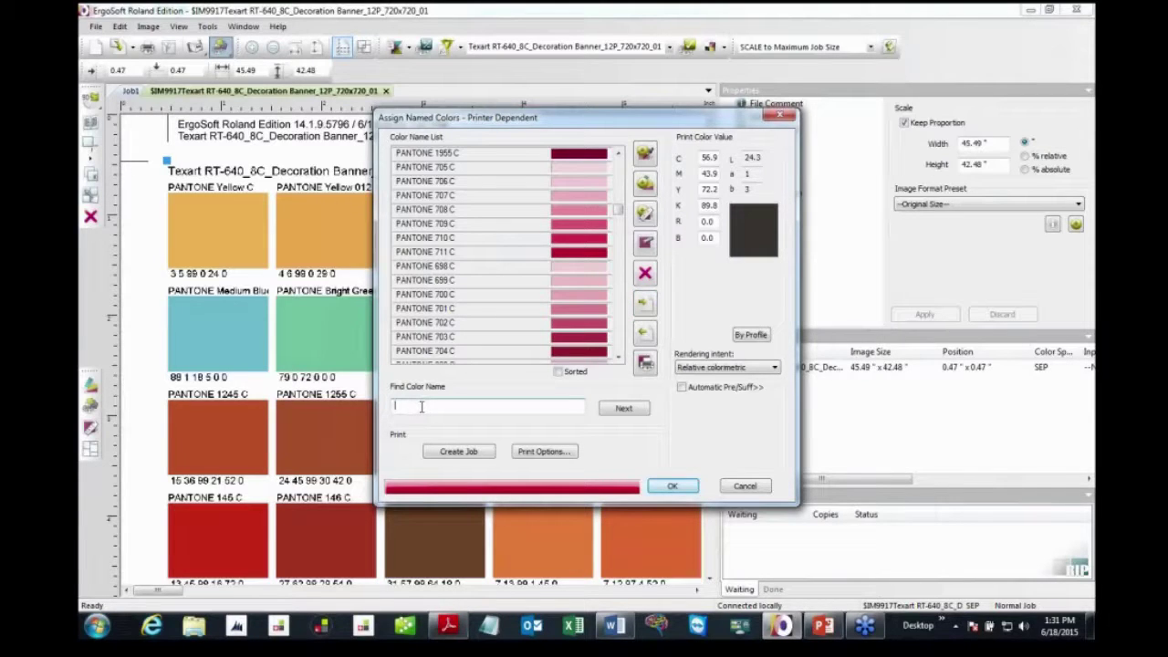
type("485")
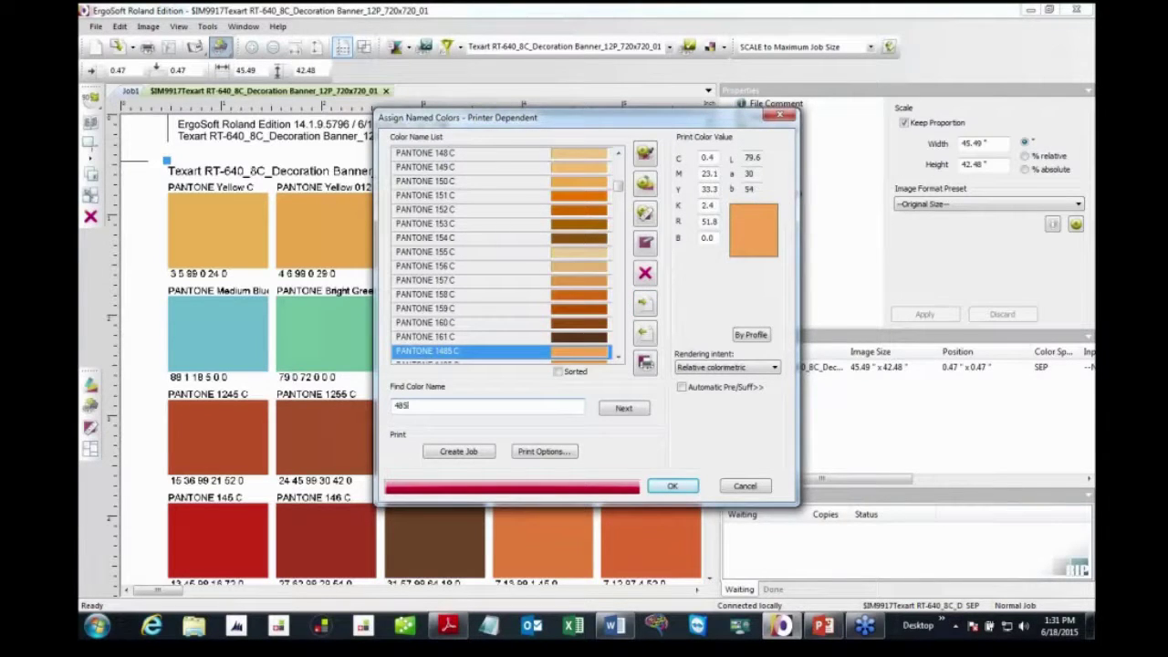
left_click(618, 415)
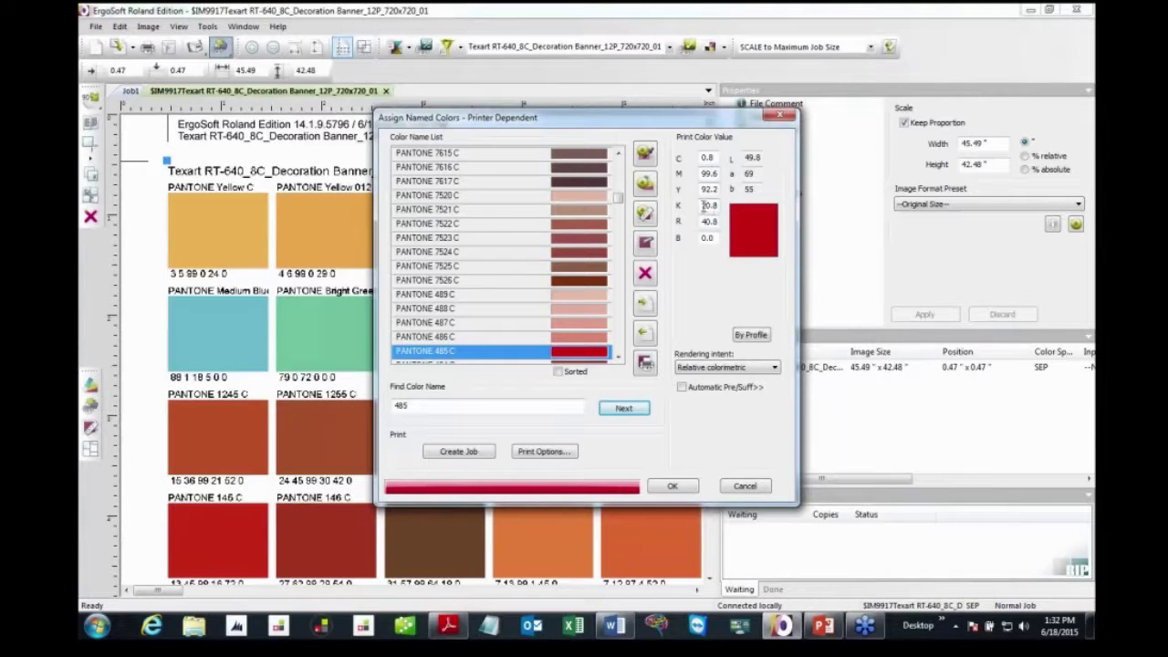
Set up similar-color printing for PANTONE 485 C with Y as color variation 1 and 5 as variation 2.
left_click(645, 362)
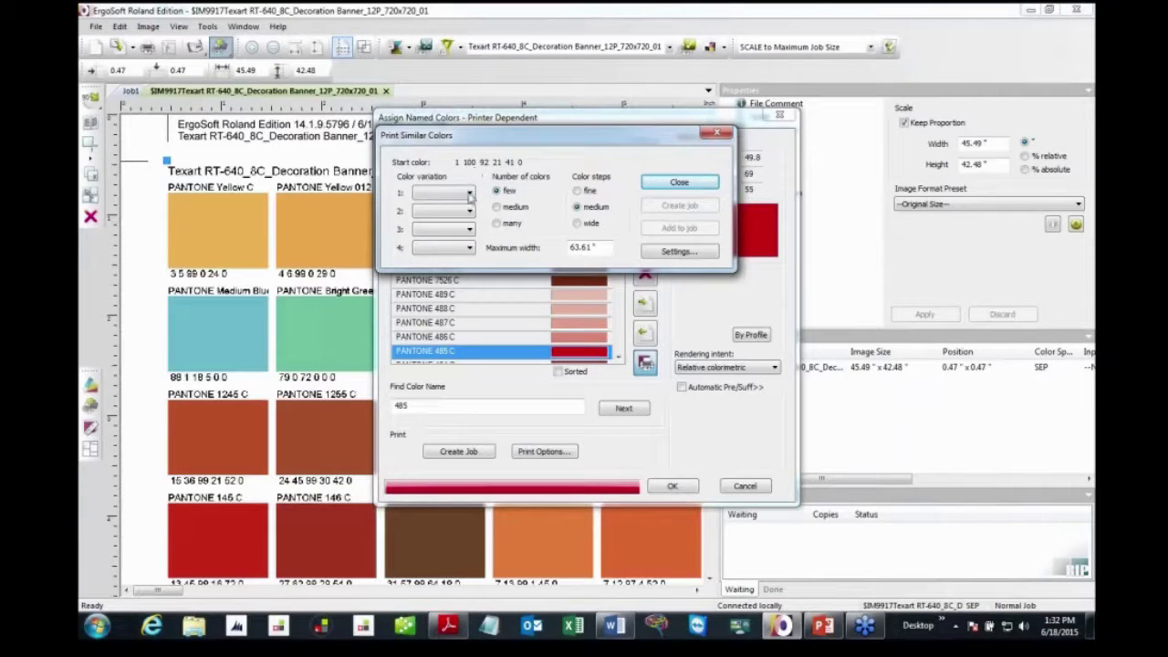
left_click(470, 195)
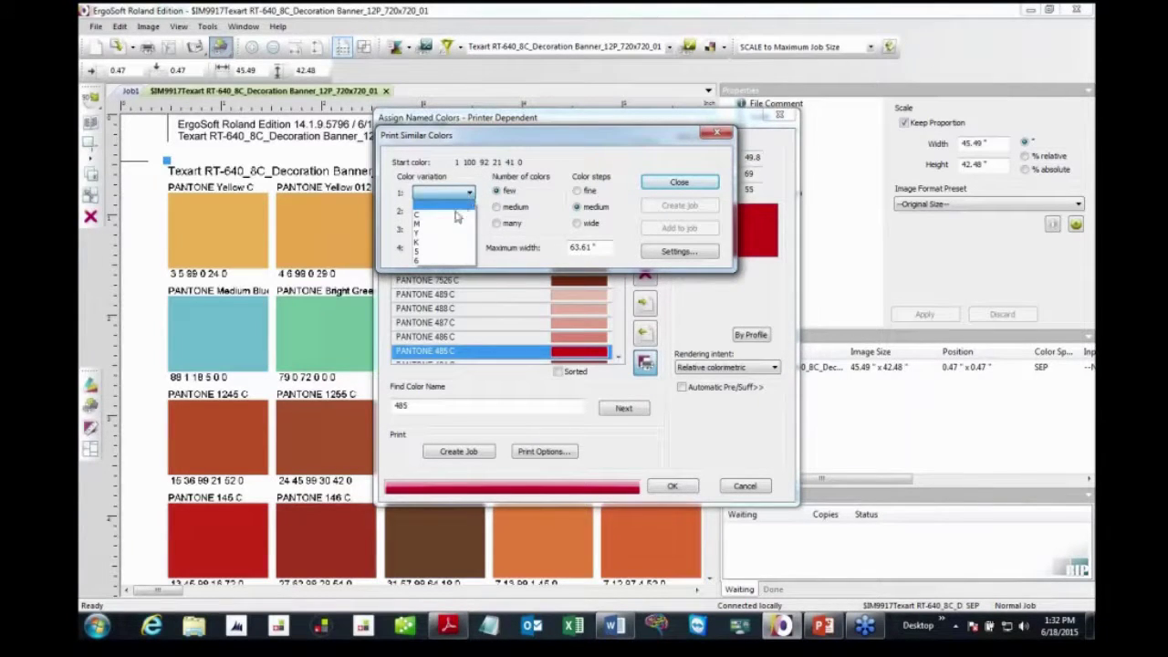
left_click(450, 233)
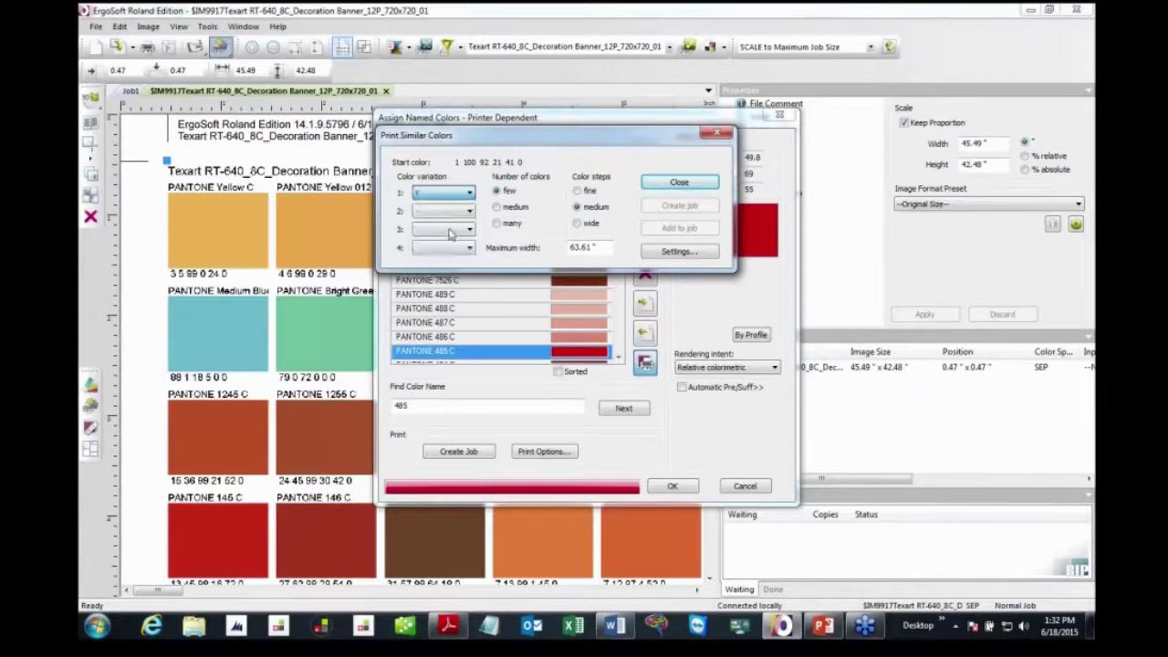
left_click(459, 215)
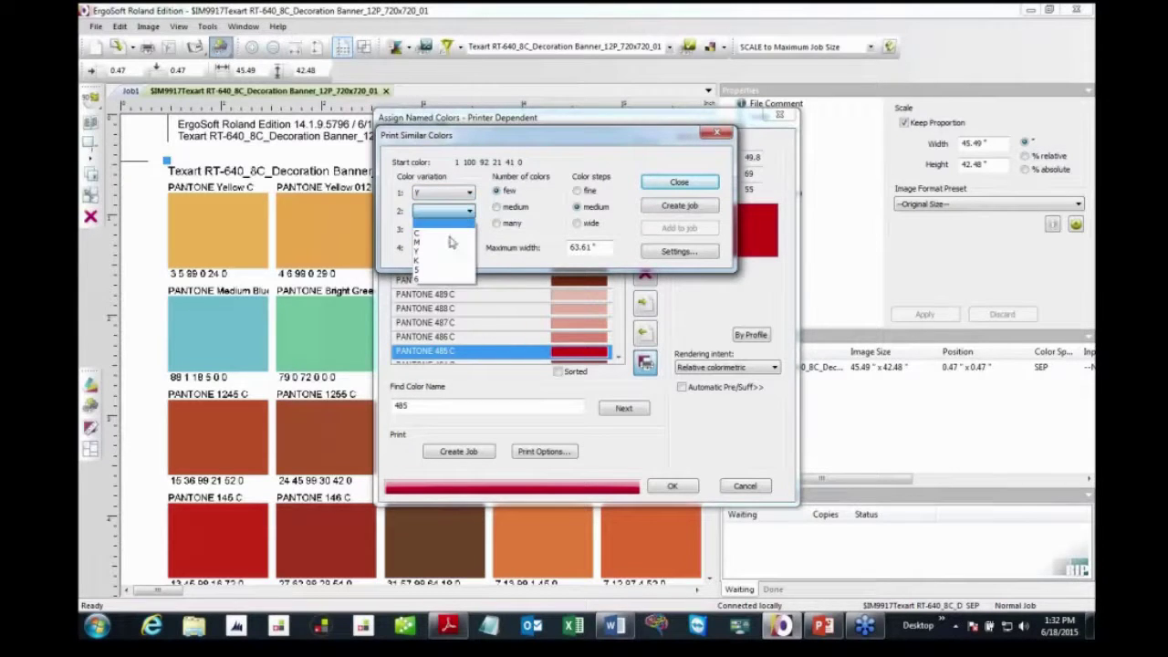
left_click(439, 275)
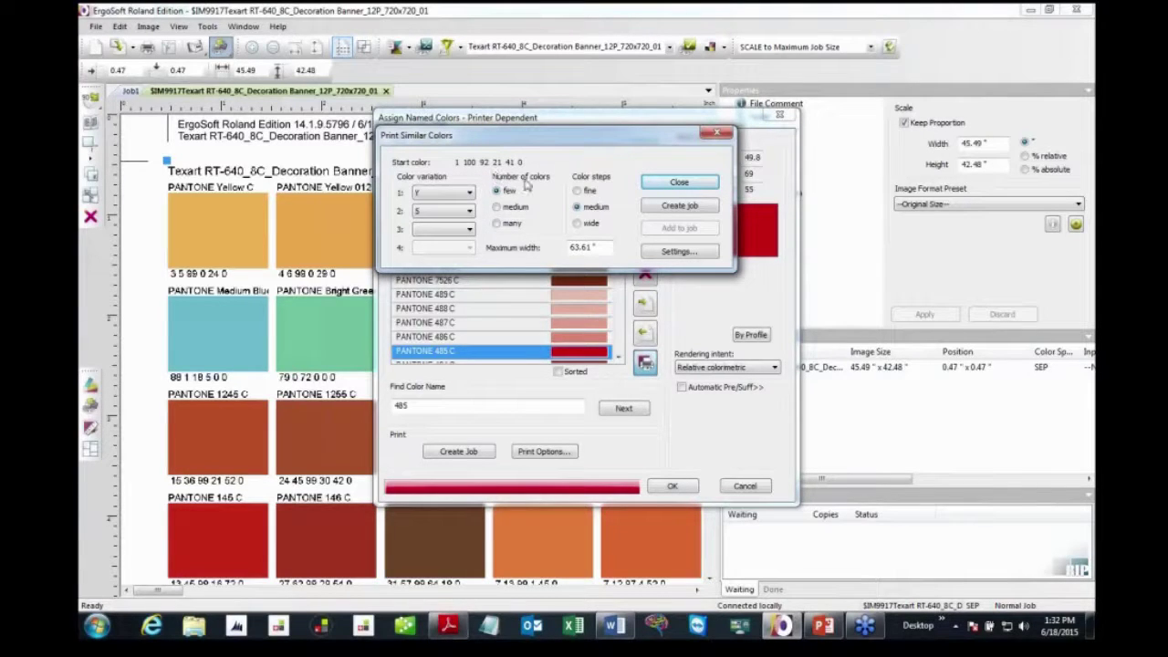
Examine the color step sizes and the number of colors in both directions in the color variation settings.
left_click(659, 254)
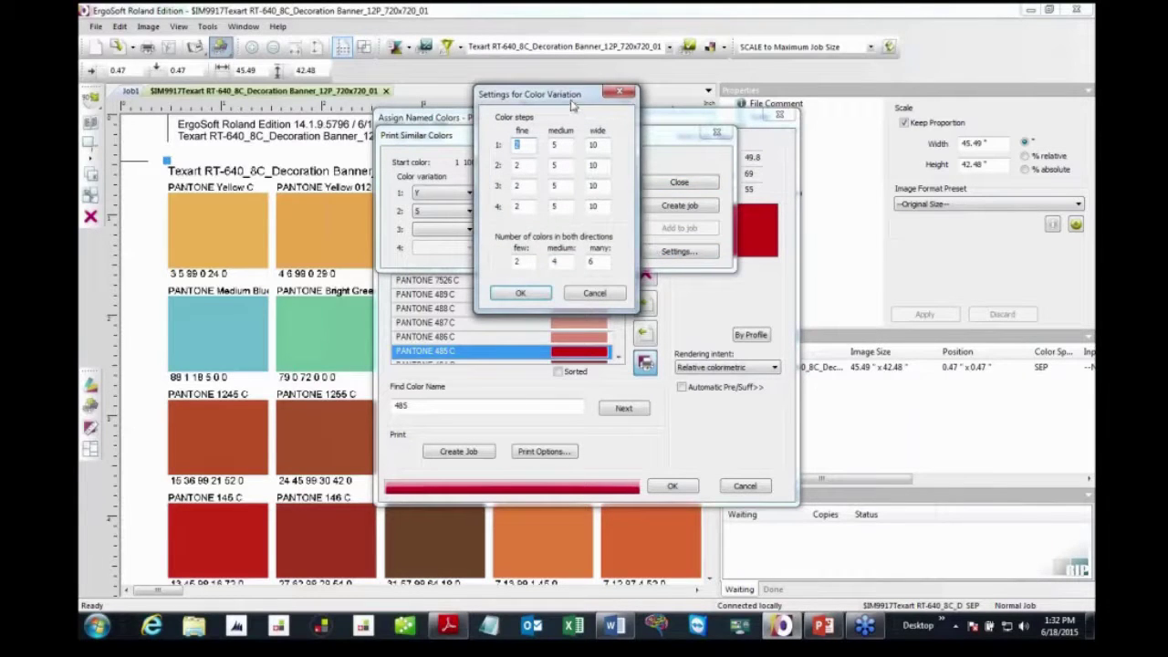
left_click_drag(571, 105, 790, 187)
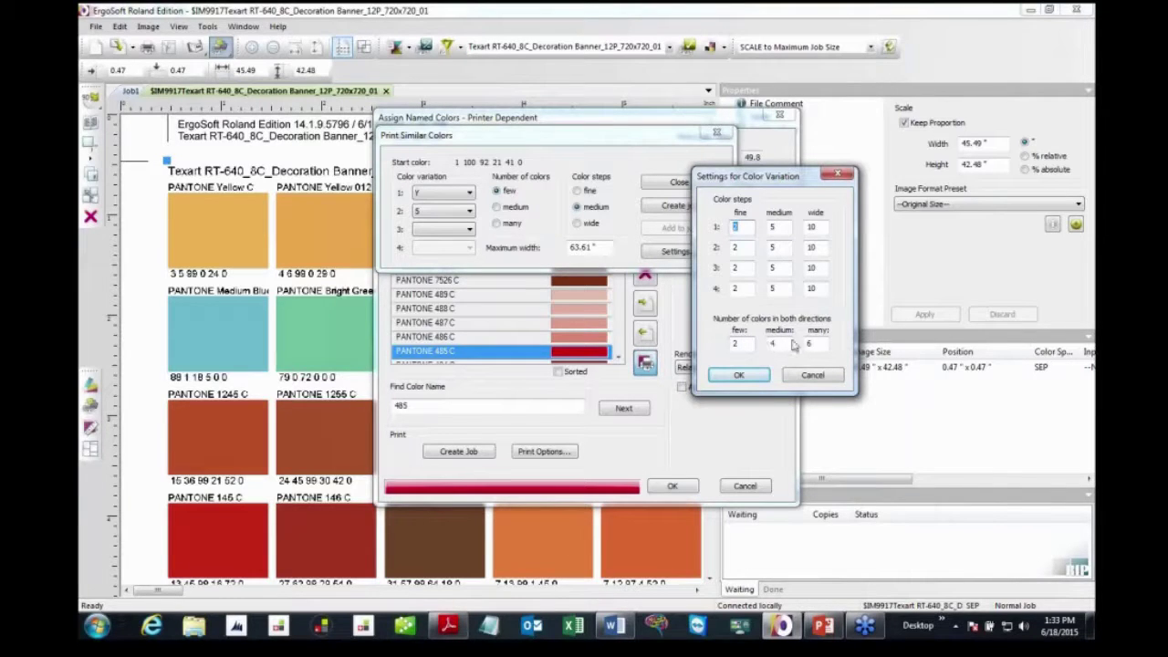
left_click(748, 378)
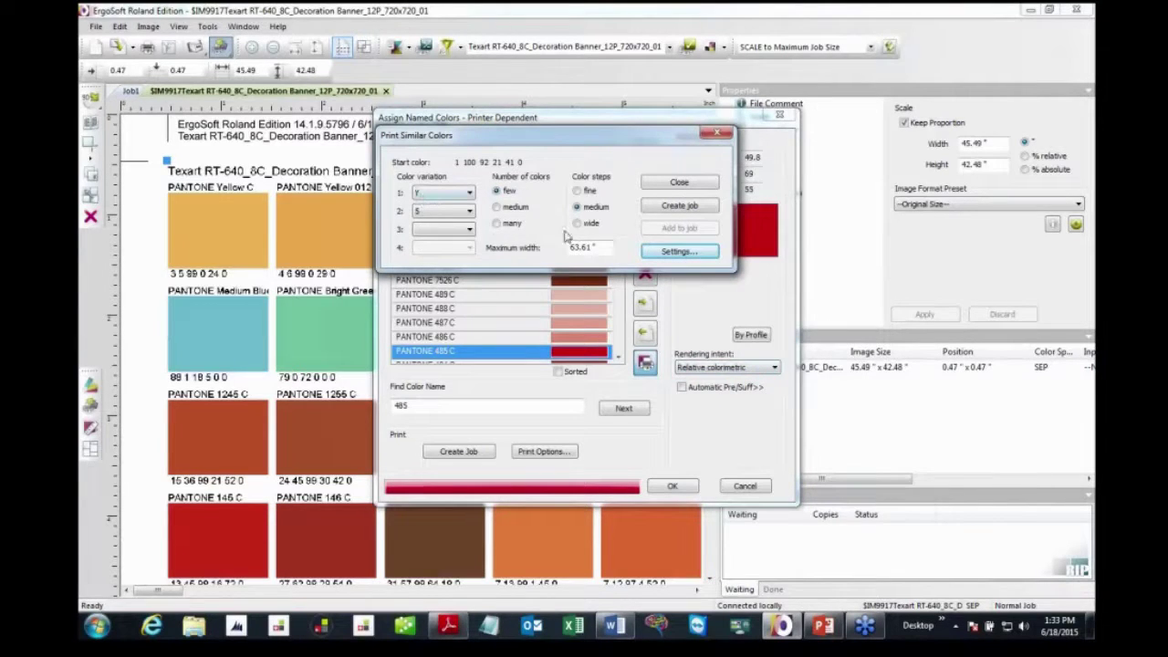
Create a similar-colors job for PANTONE 485 C with few colors and wide color steps.
left_click(517, 207)
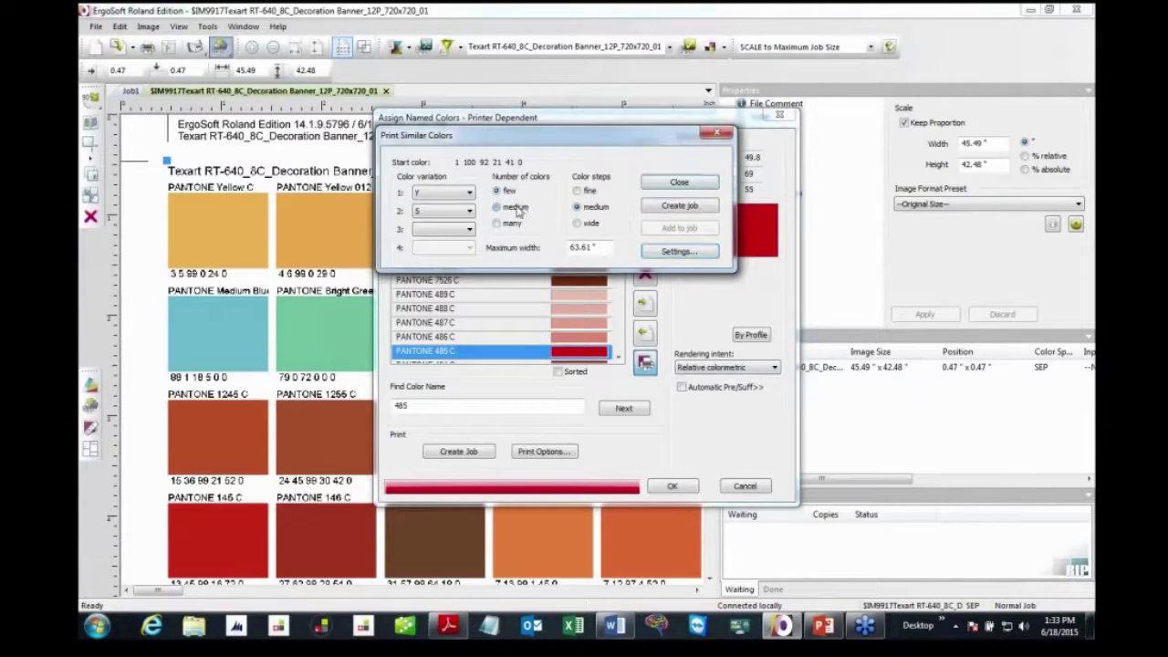
left_click(577, 223)
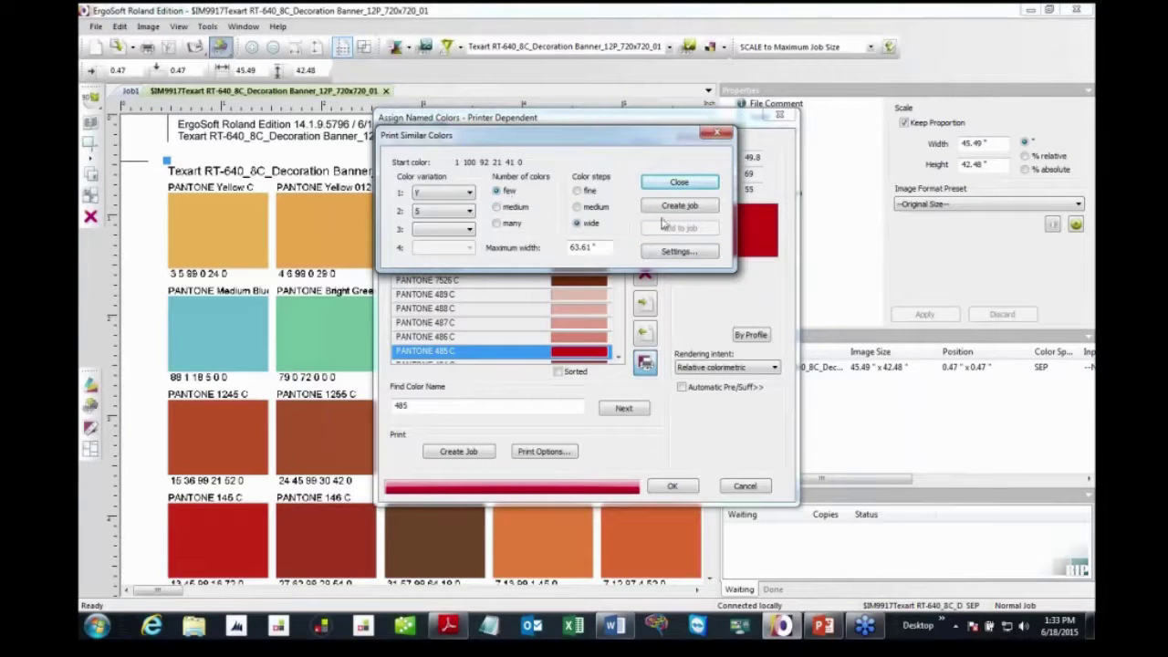
left_click(713, 210)
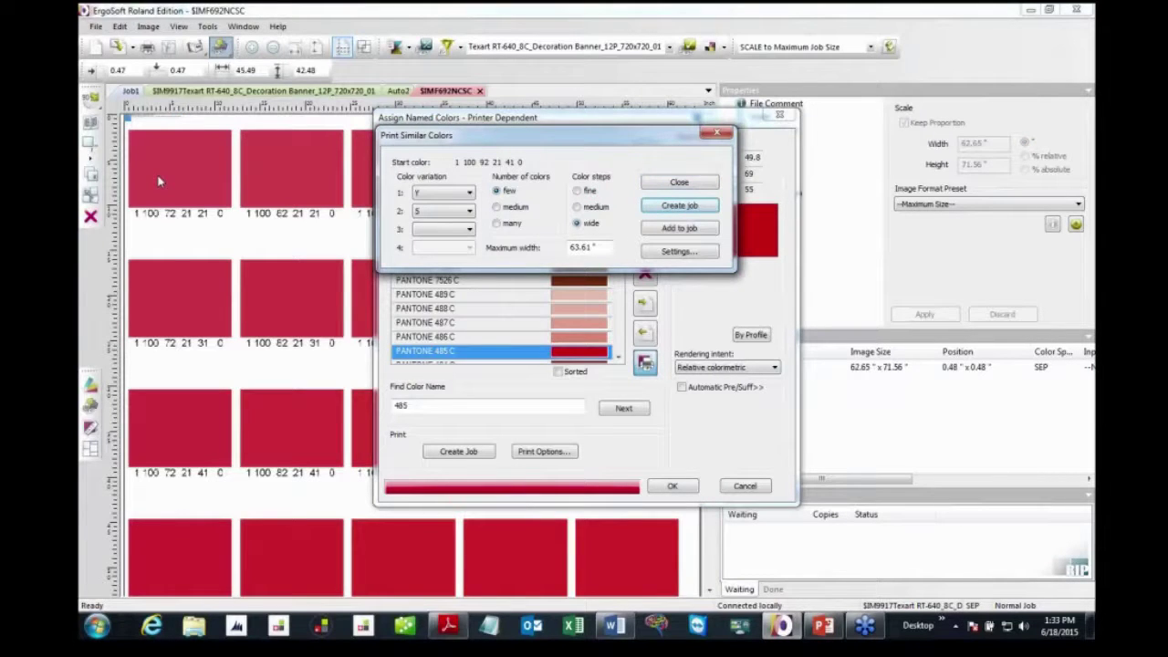
Add a PANTONE 485 C variation of channel 5 only, with few colors and medium steps, to the existing similar-colors job.
left_click(445, 213)
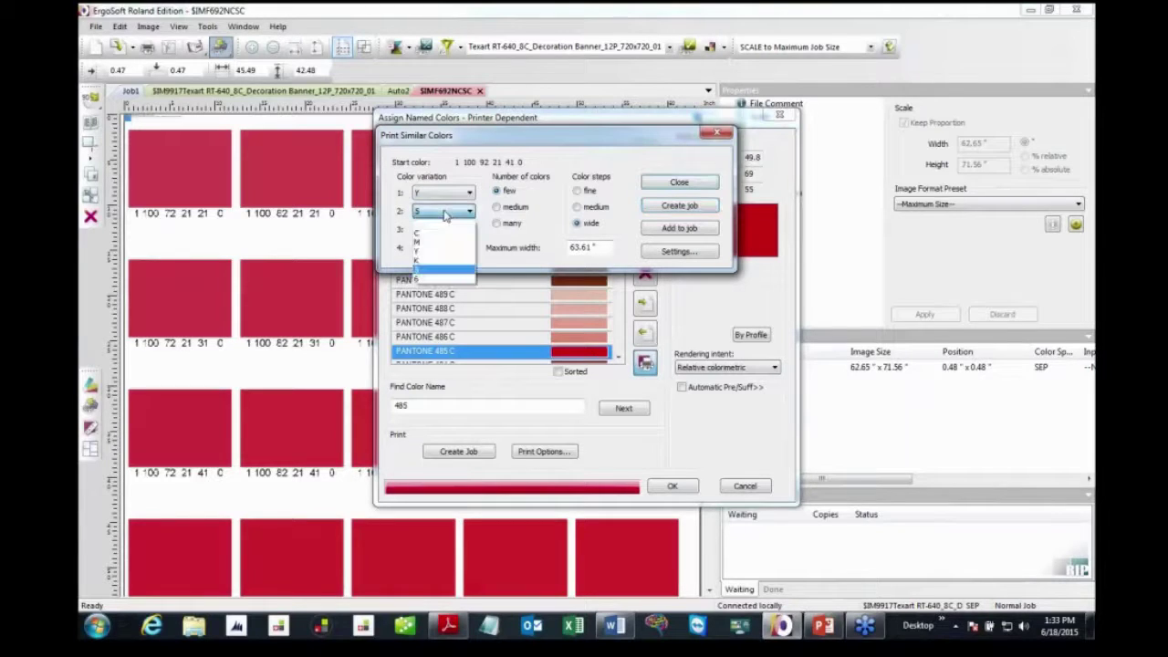
left_click(443, 220)
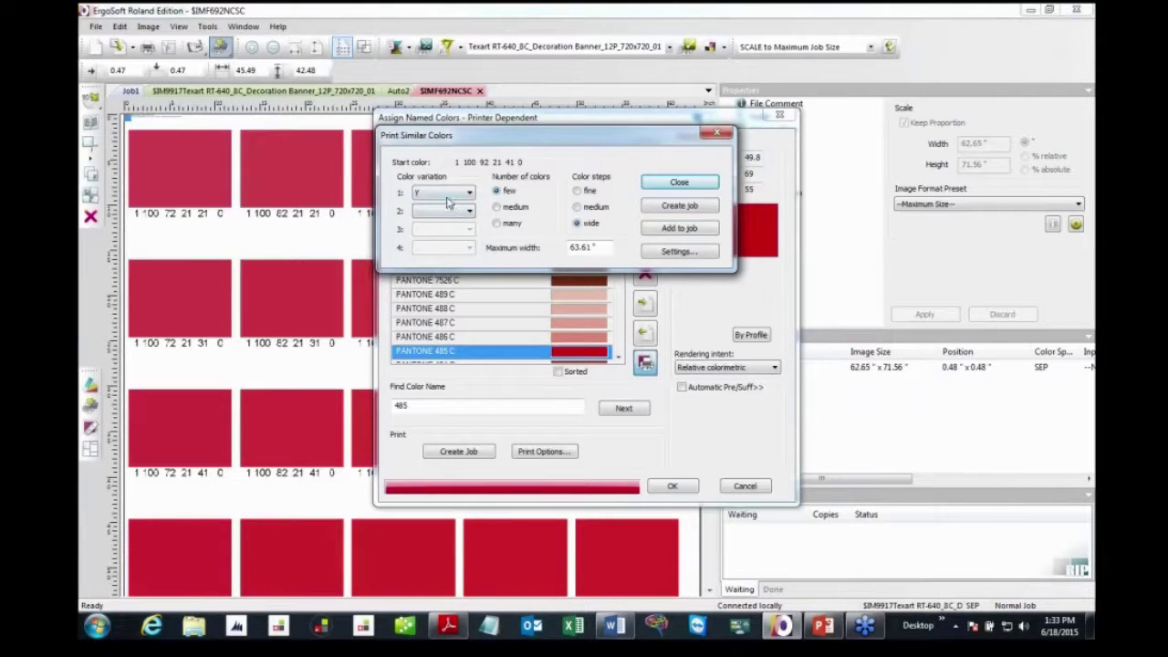
left_click(445, 192)
left_click(439, 253)
left_click(583, 208)
left_click(708, 233)
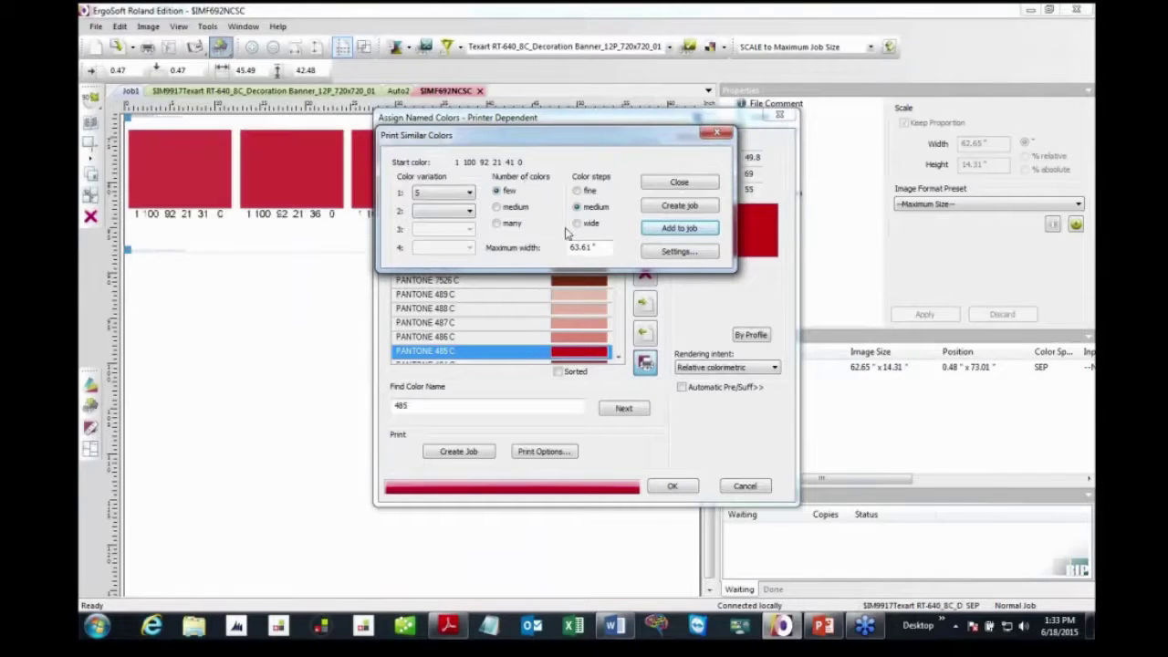
left_click(657, 186)
Create a similar-colors job for PANTONE 484 C varying K with many colors and fine steps, and accept the named color assignments.
left_click(618, 360)
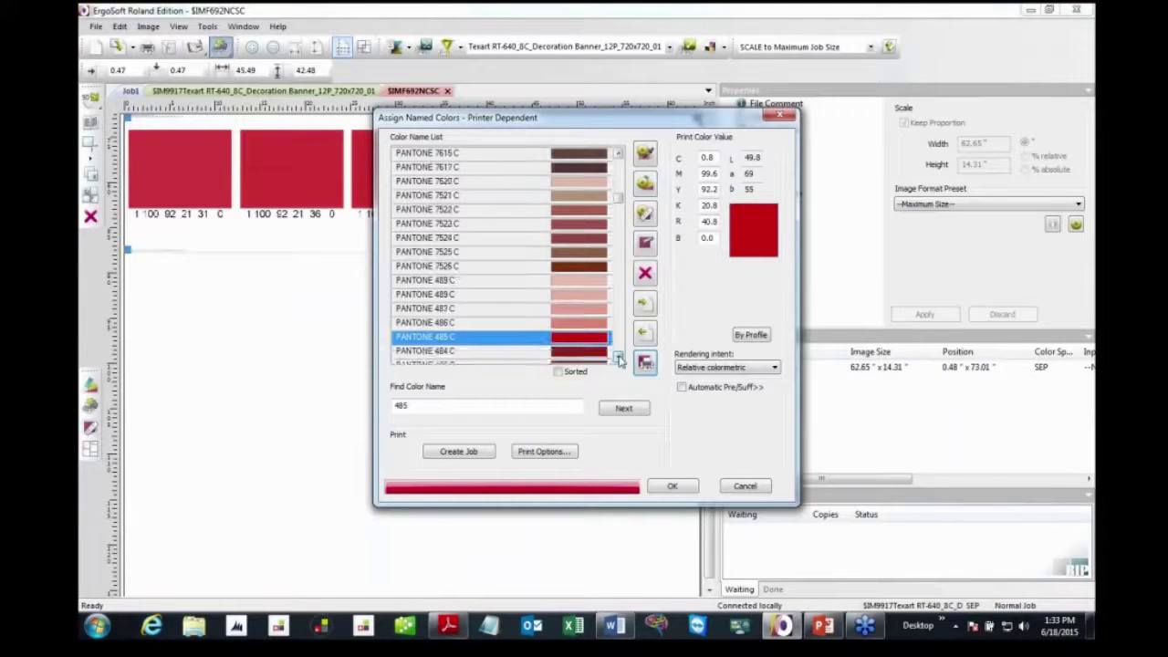
left_click(619, 359)
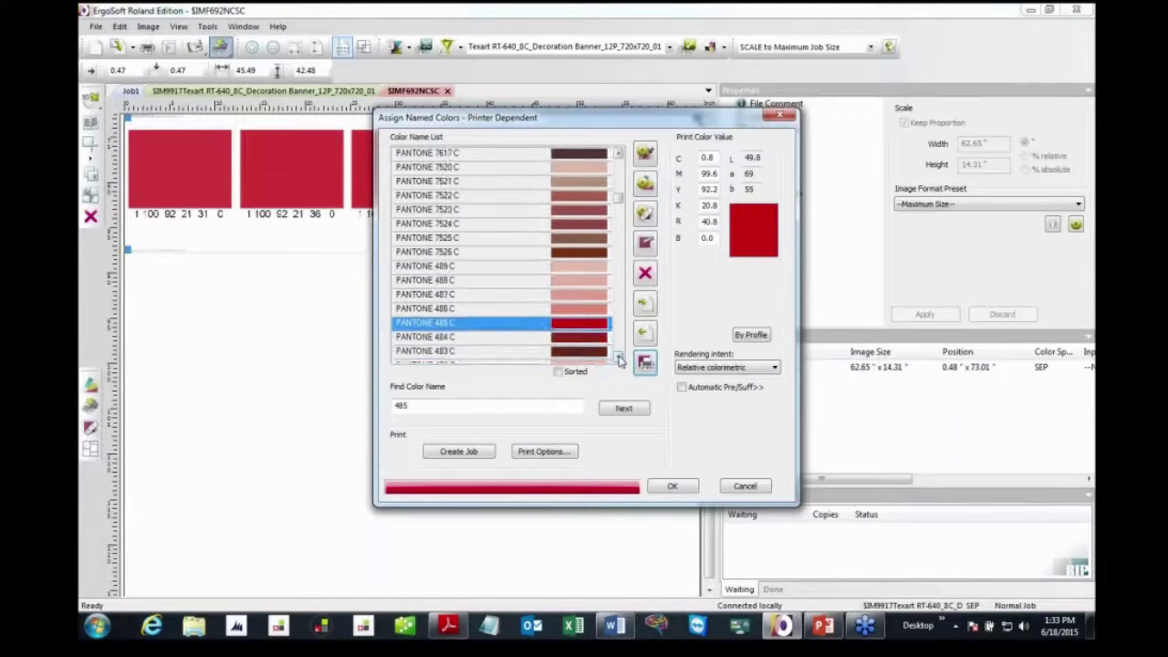
left_click(488, 337)
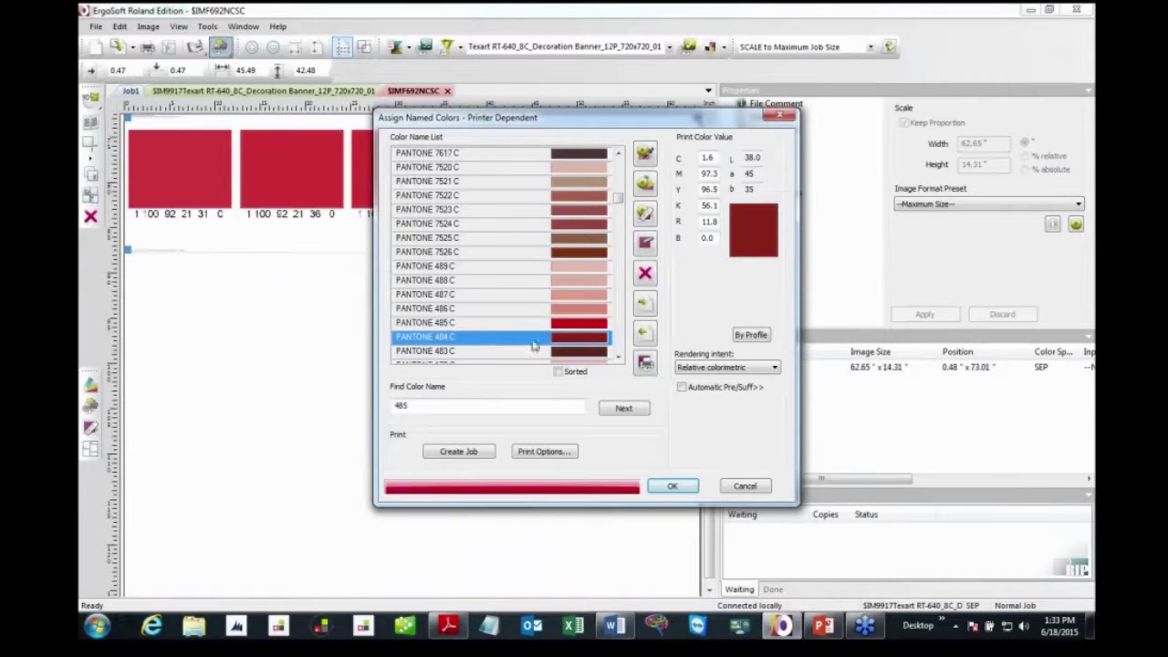
left_click(646, 363)
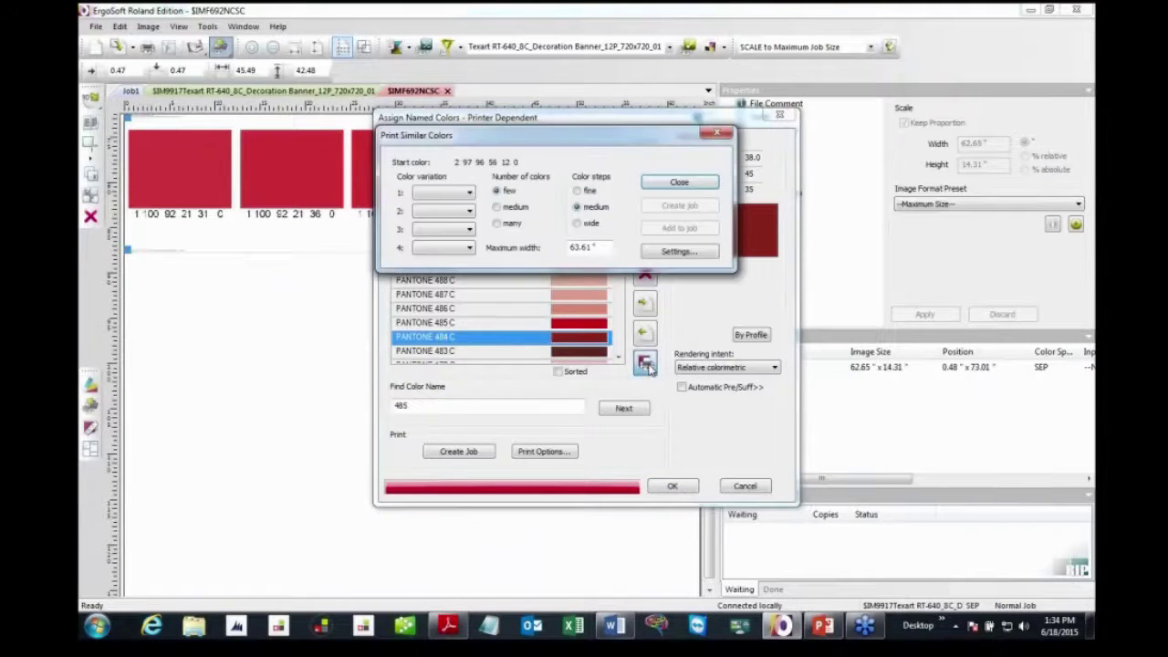
left_click(469, 192)
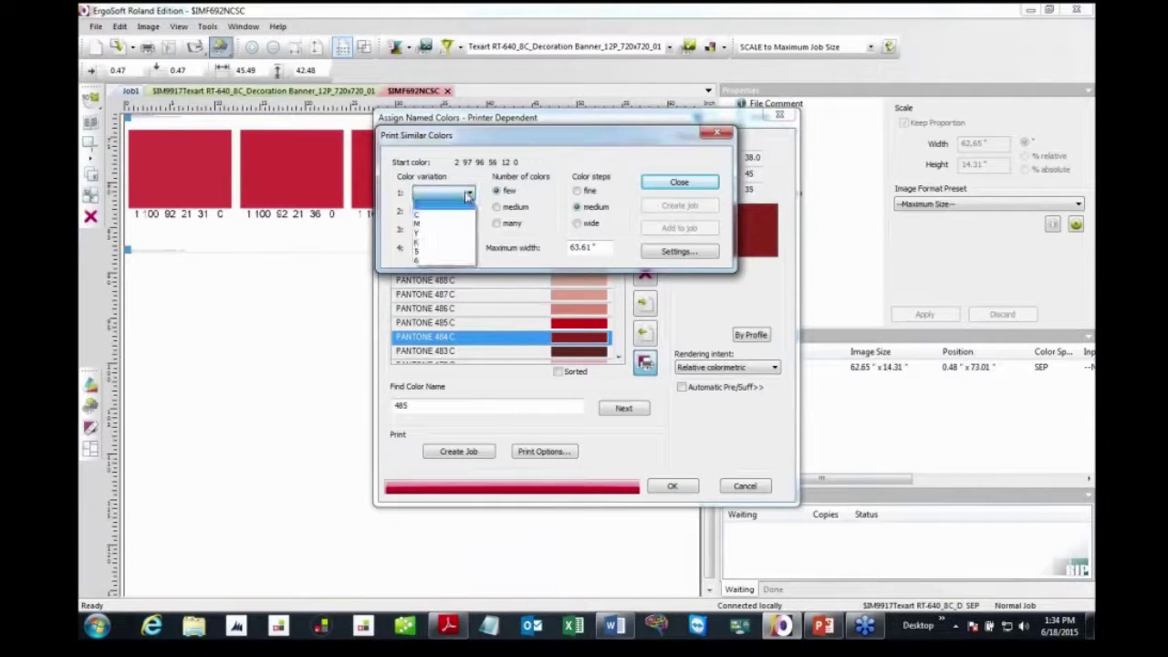
left_click(451, 241)
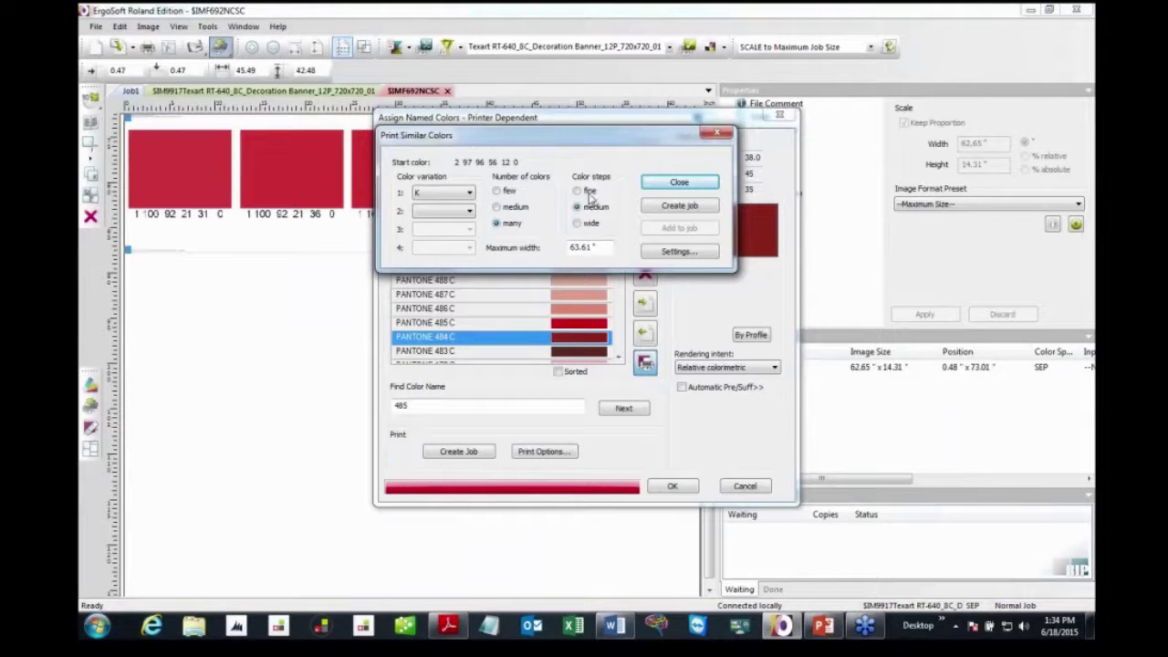
left_click(671, 206)
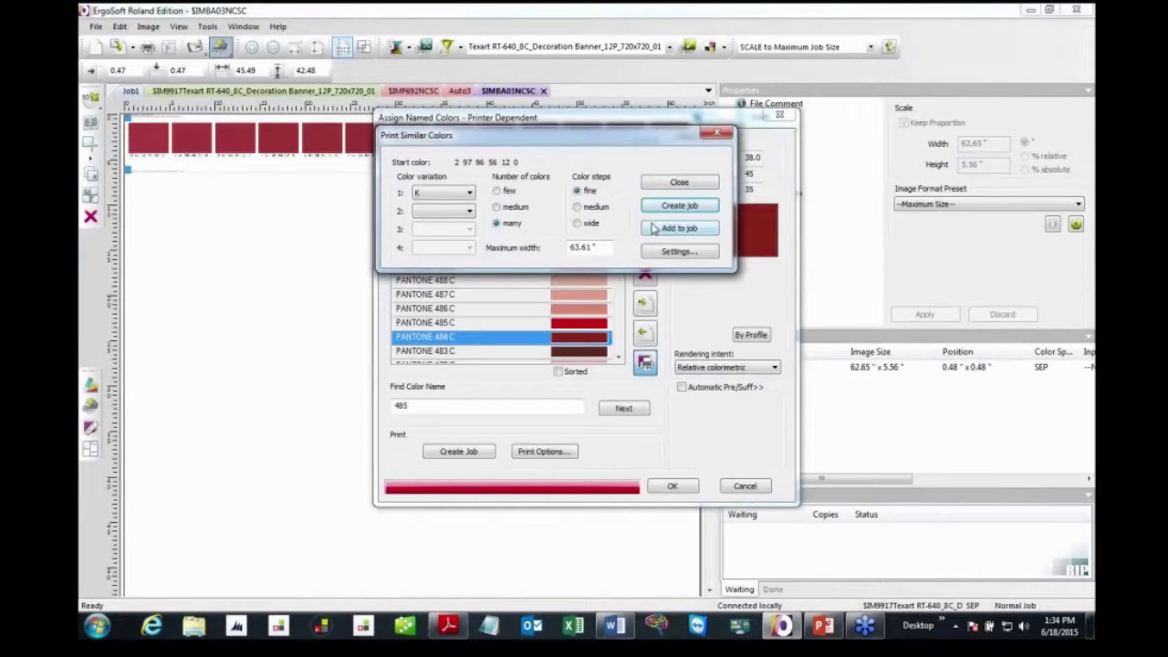
left_click(672, 182)
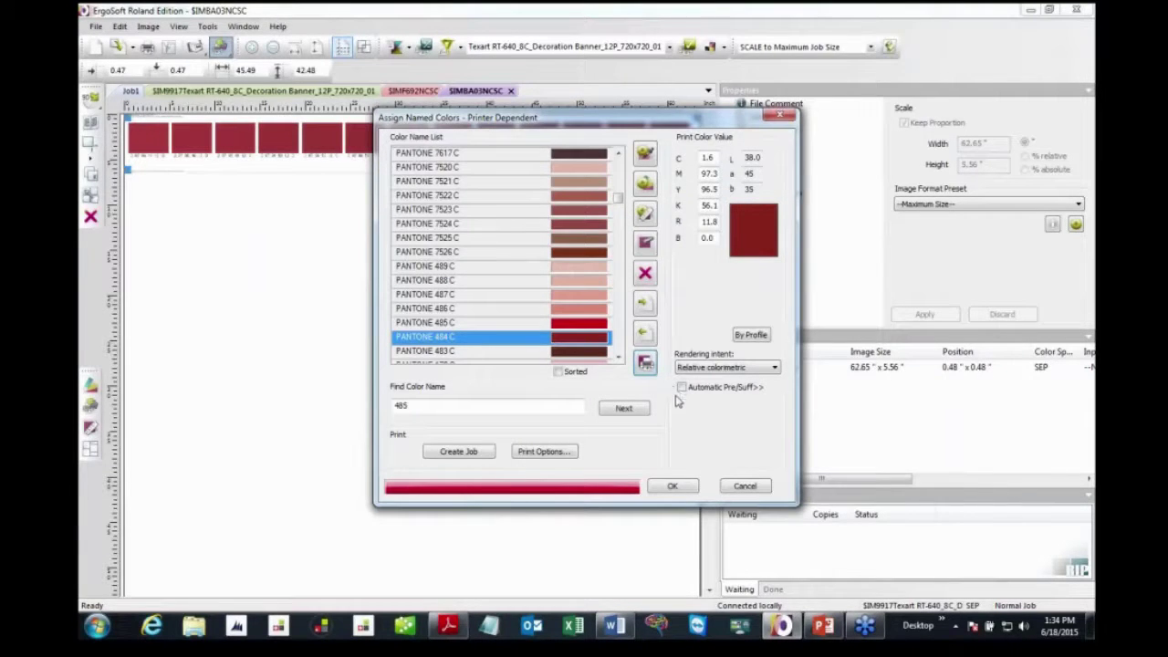
left_click(673, 488)
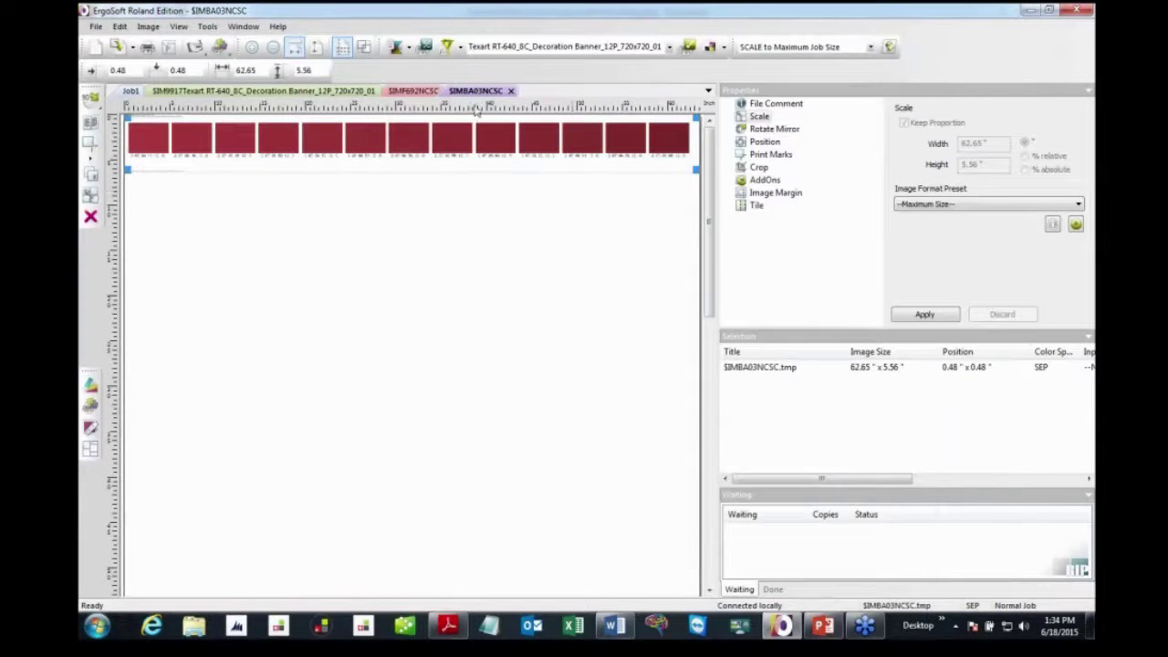
Scale the five-swatch strip in the PANTONE 485 C similar-colors job to the Original Size preset.
left_click(296, 51)
left_click(413, 93)
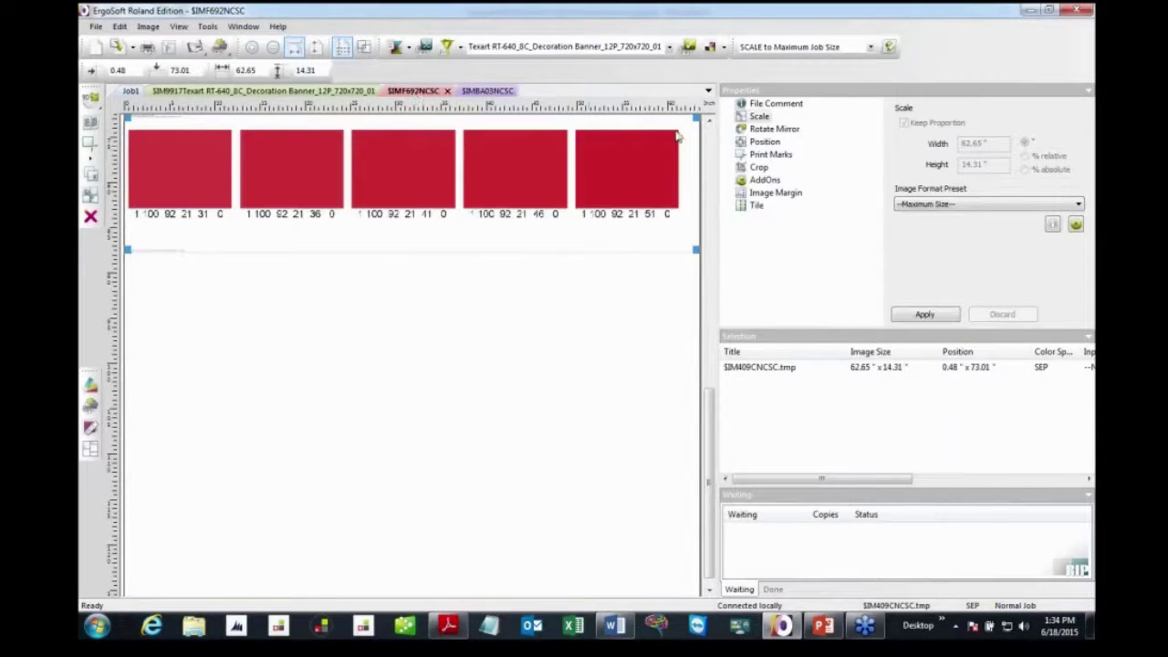
left_click(775, 46)
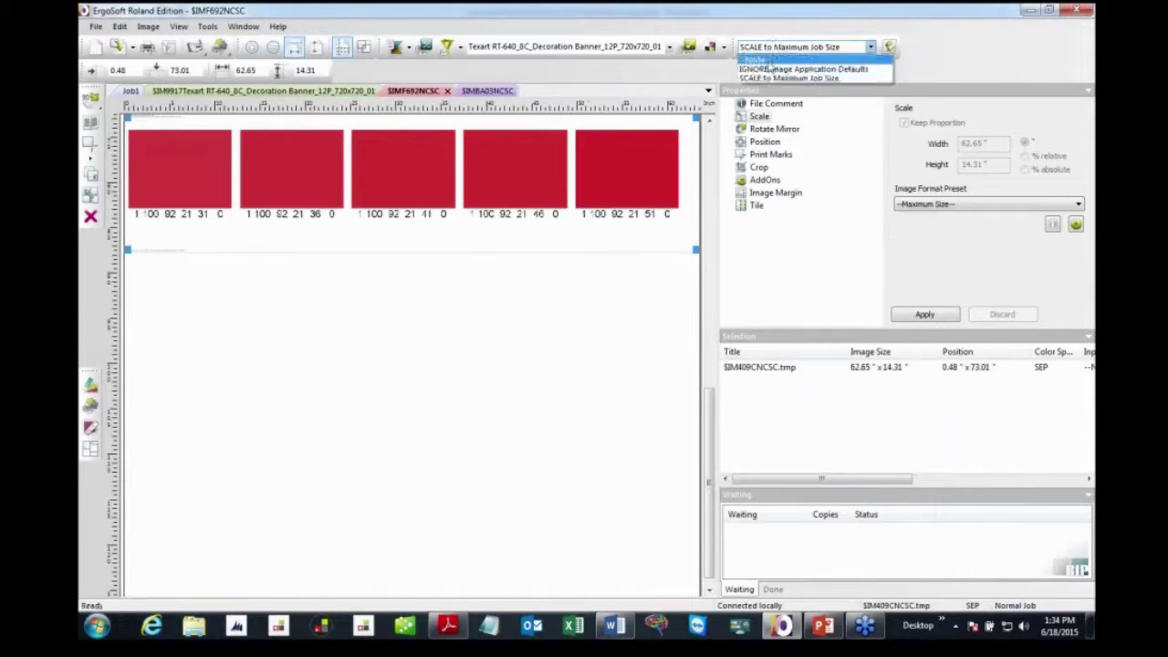
left_click(765, 120)
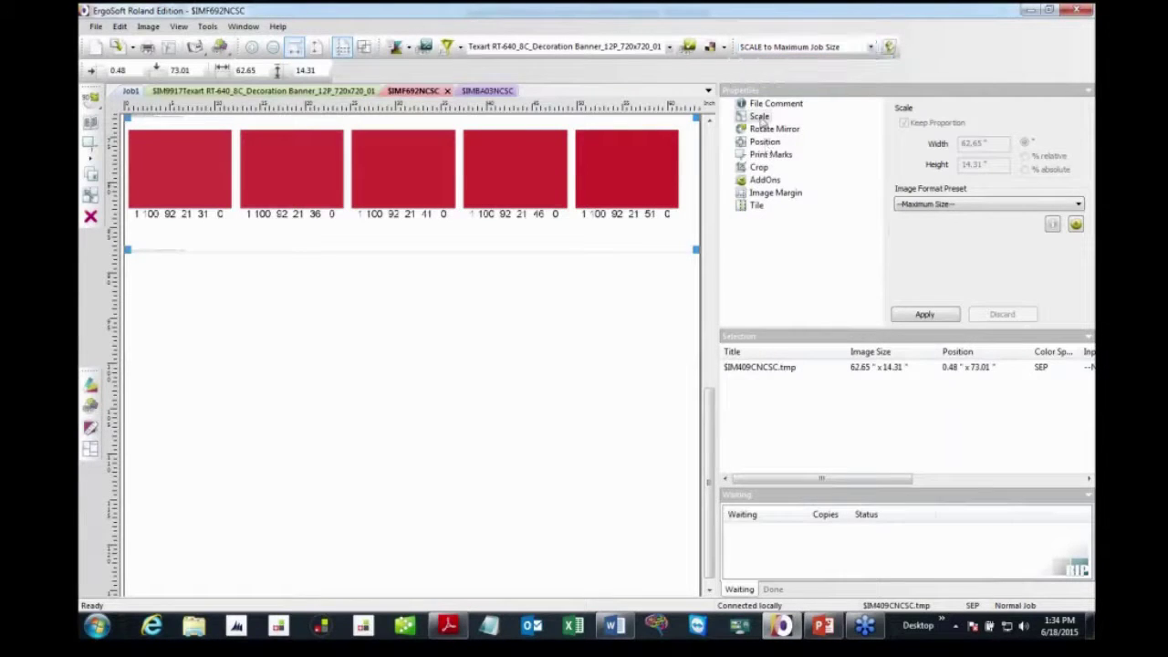
left_click(927, 205)
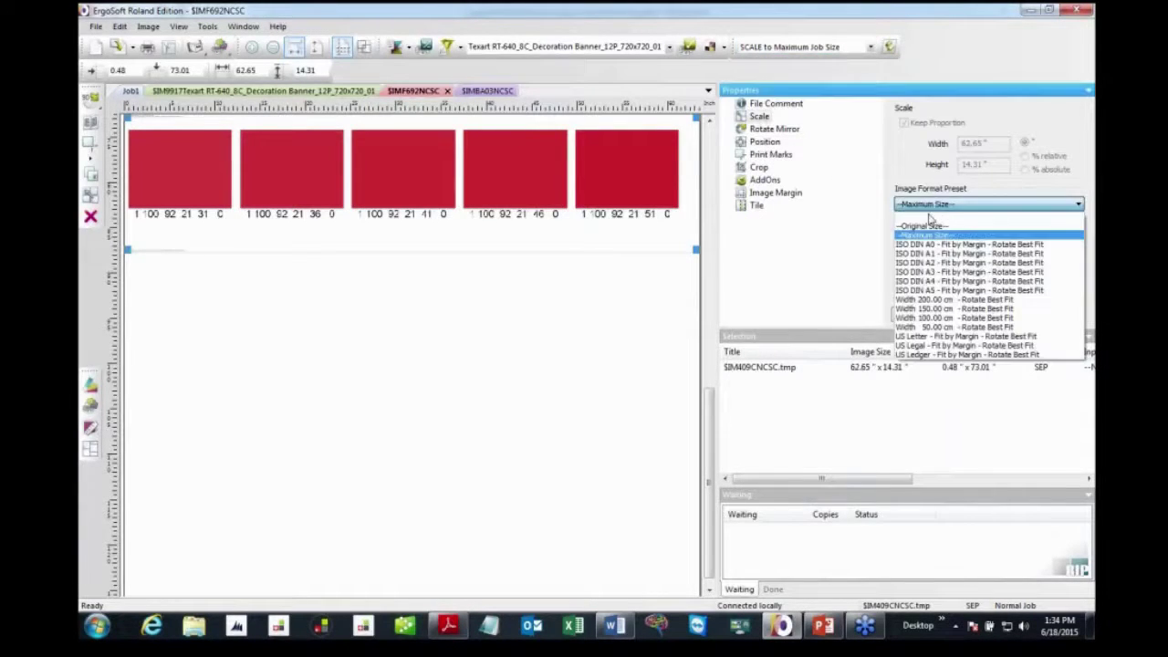
left_click(927, 219)
left_click(924, 314)
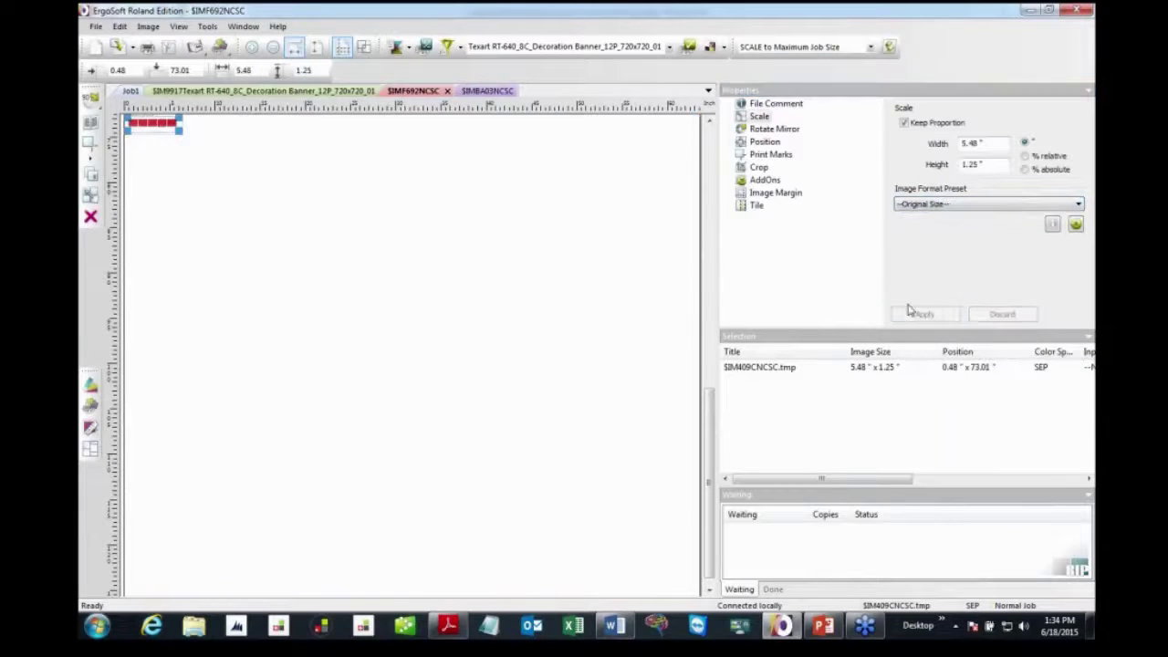
Scale the swatch strip in the PANTONE 484 C similar-colors job to the Original Size preset.
left_click(465, 93)
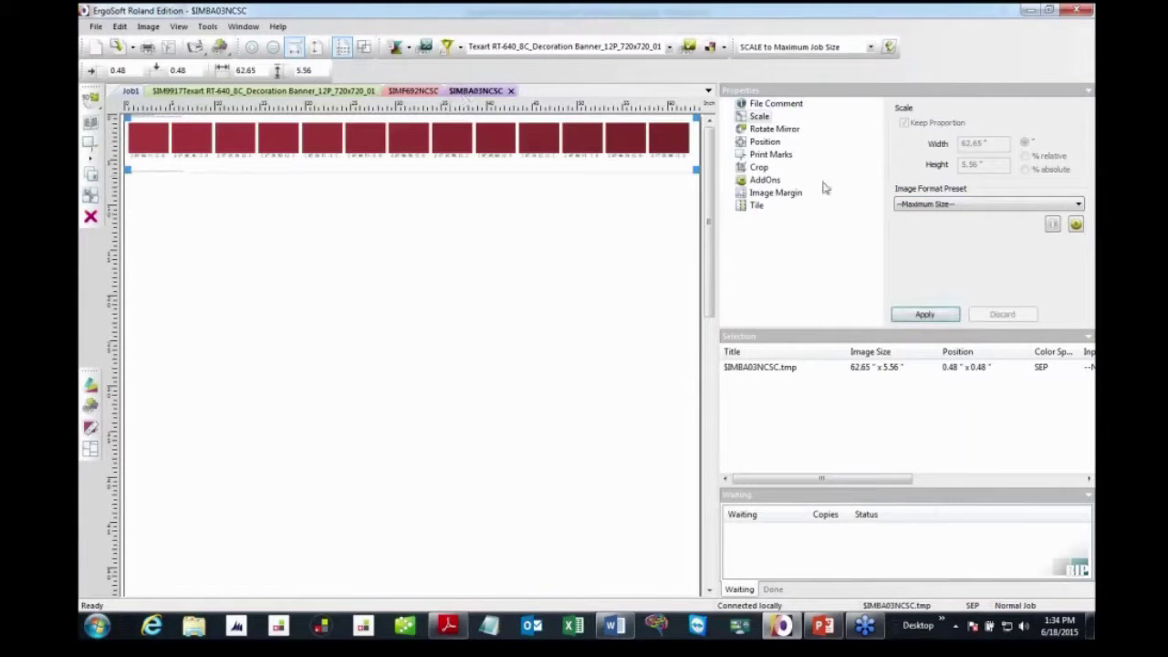
left_click(929, 203)
left_click(927, 225)
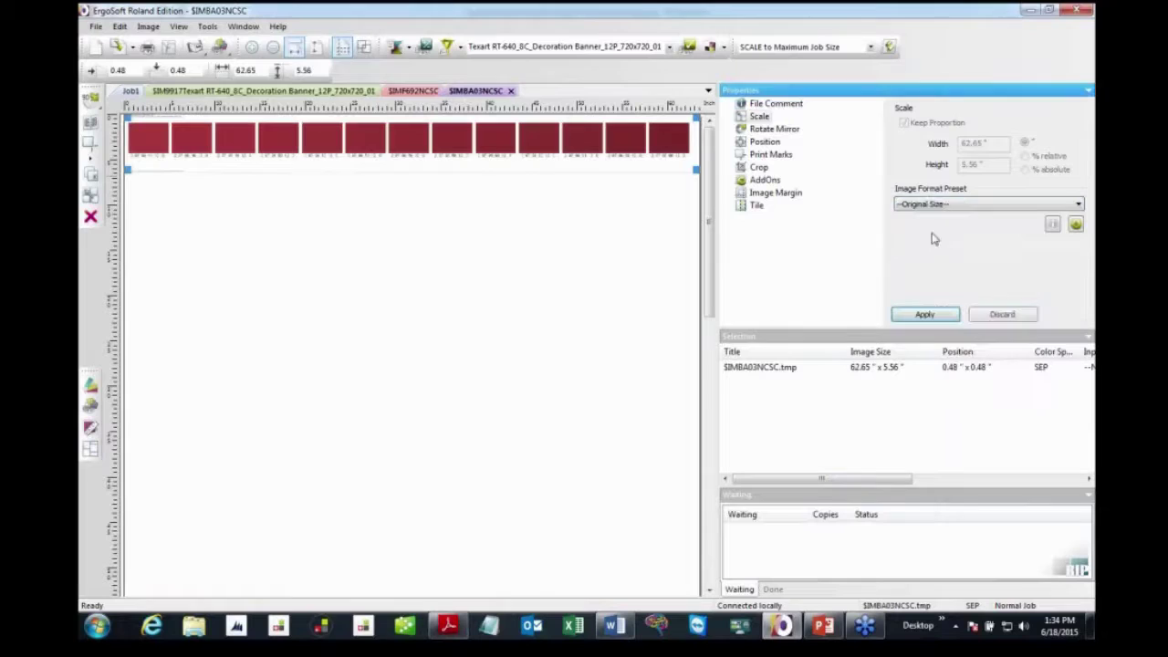
left_click(940, 314)
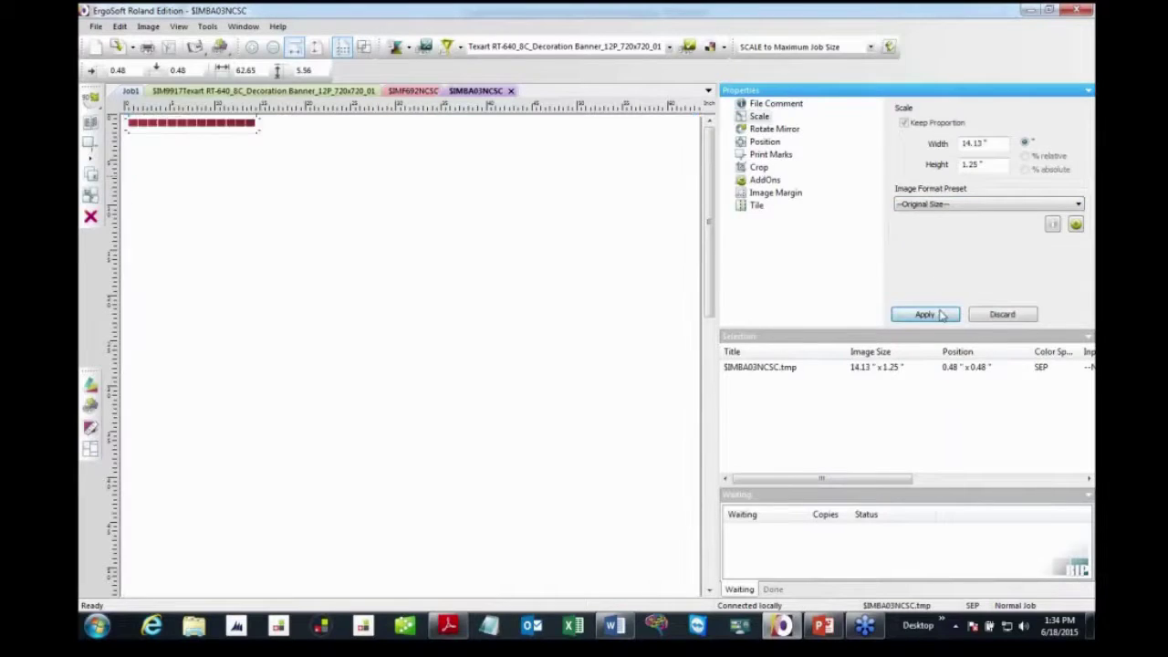
Show the PANTONE 485 C similar-colors job beside the named color chart job in a new vertical tab group.
left_click(422, 93)
left_click(358, 94)
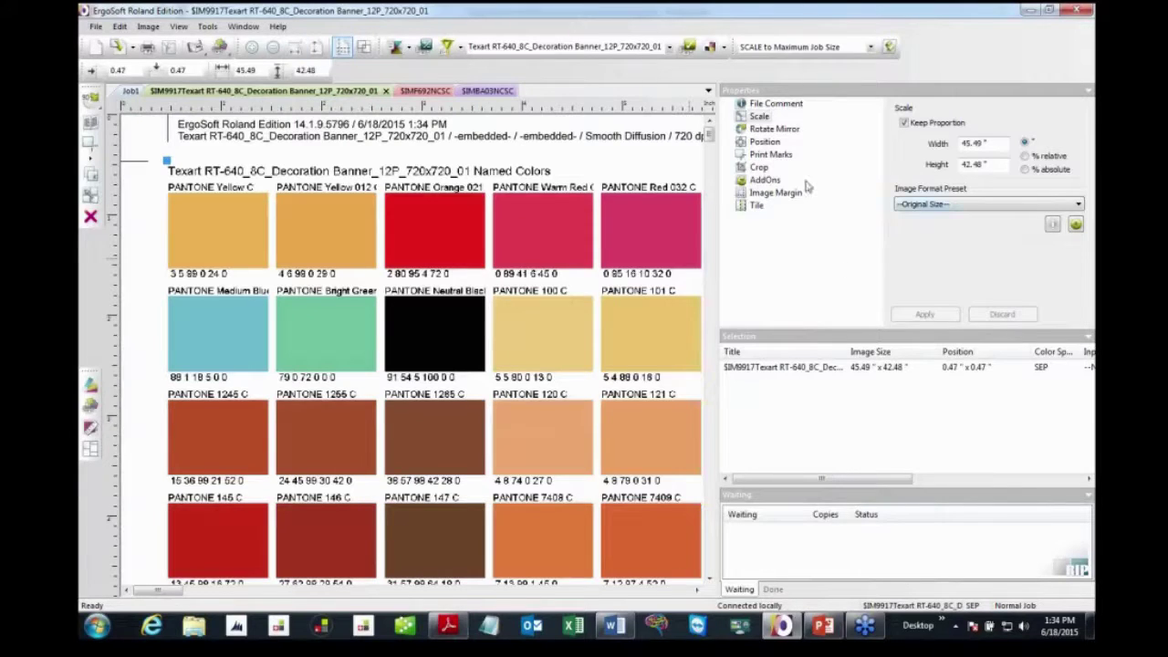
left_click(295, 47)
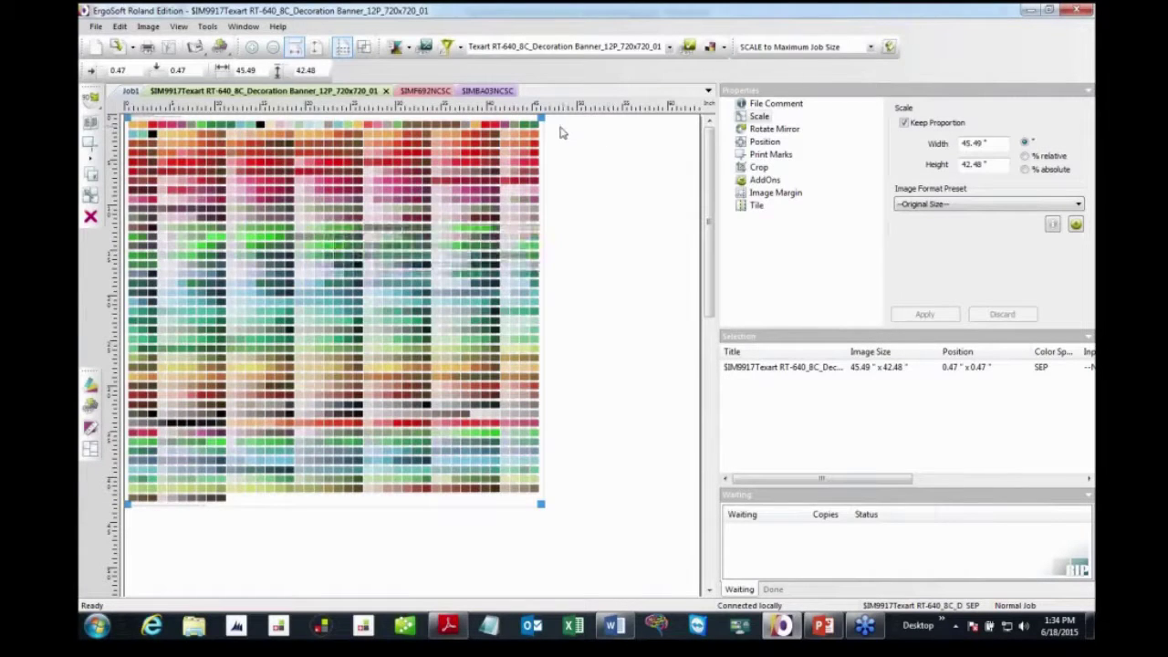
left_click(422, 92)
right_click(423, 92)
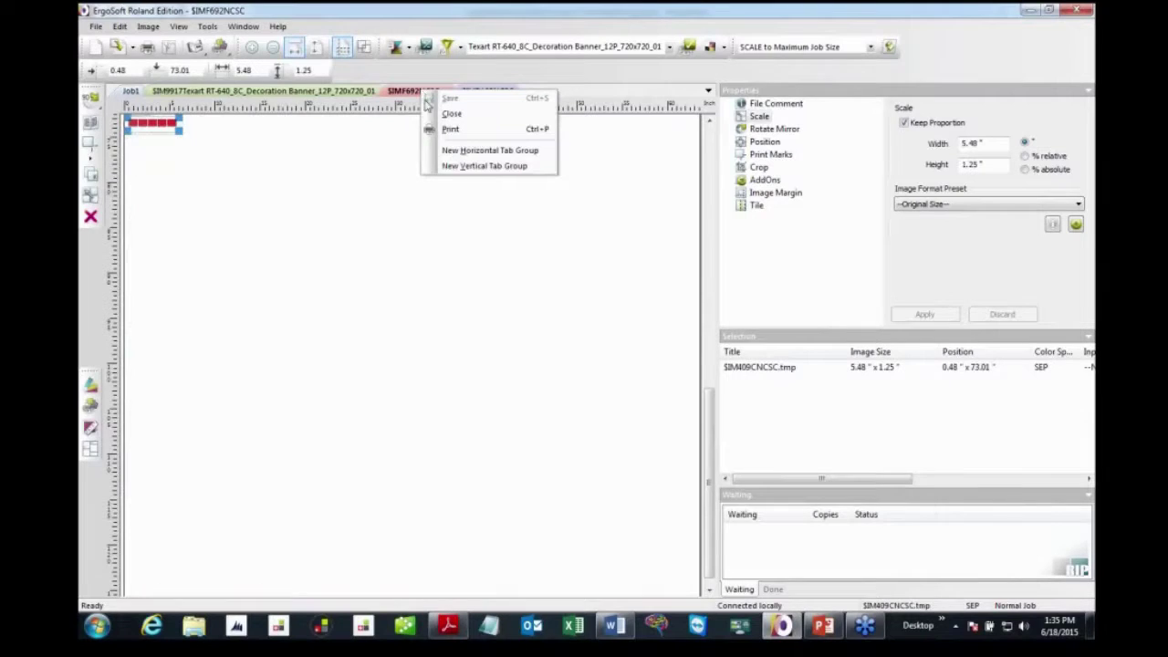
left_click(461, 167)
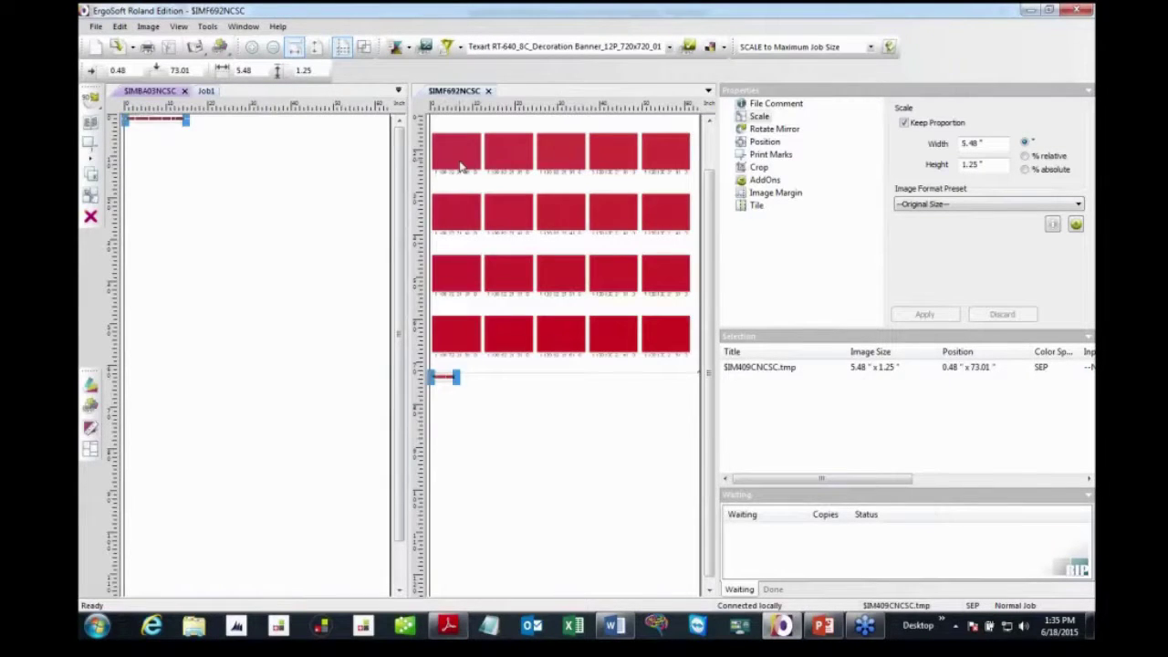
left_click(198, 92)
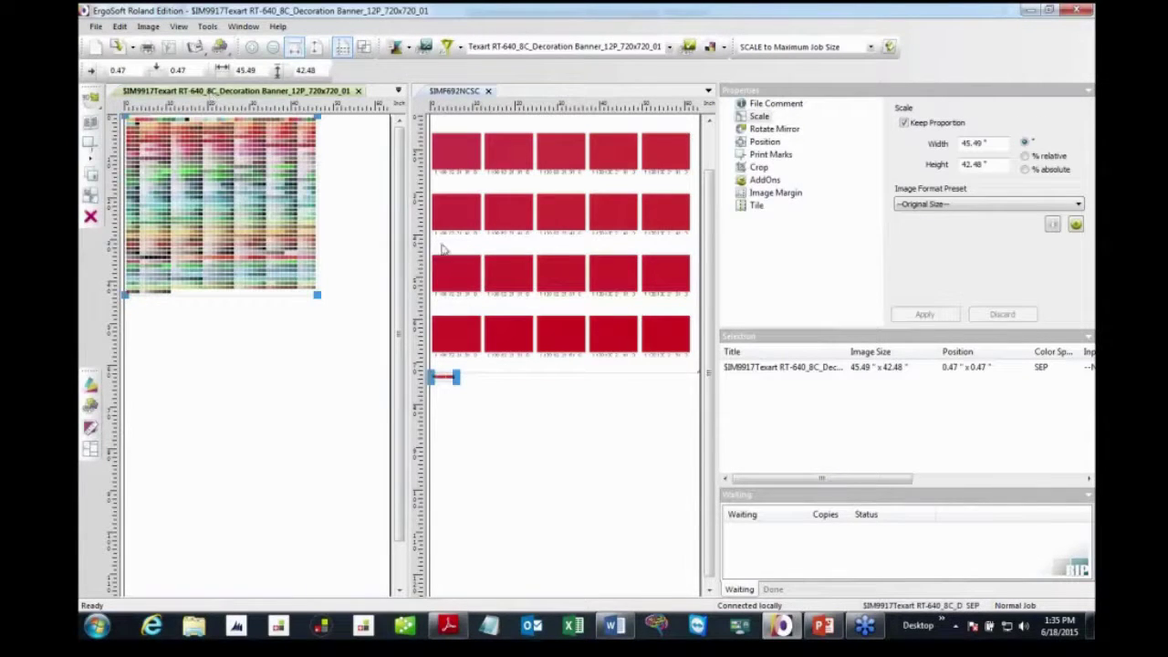
Move the large PANTONE 485 C variation and the five-swatch strip into the named color chart job, and close the emptied job.
left_click(571, 217)
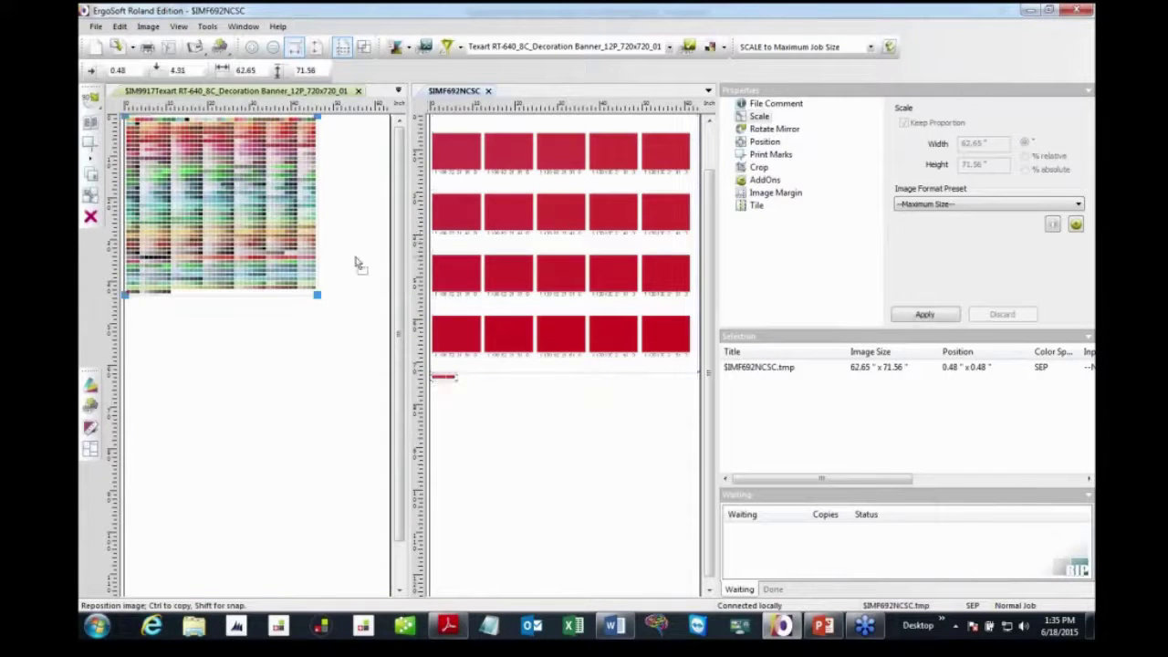
left_click_drag(356, 264, 357, 267)
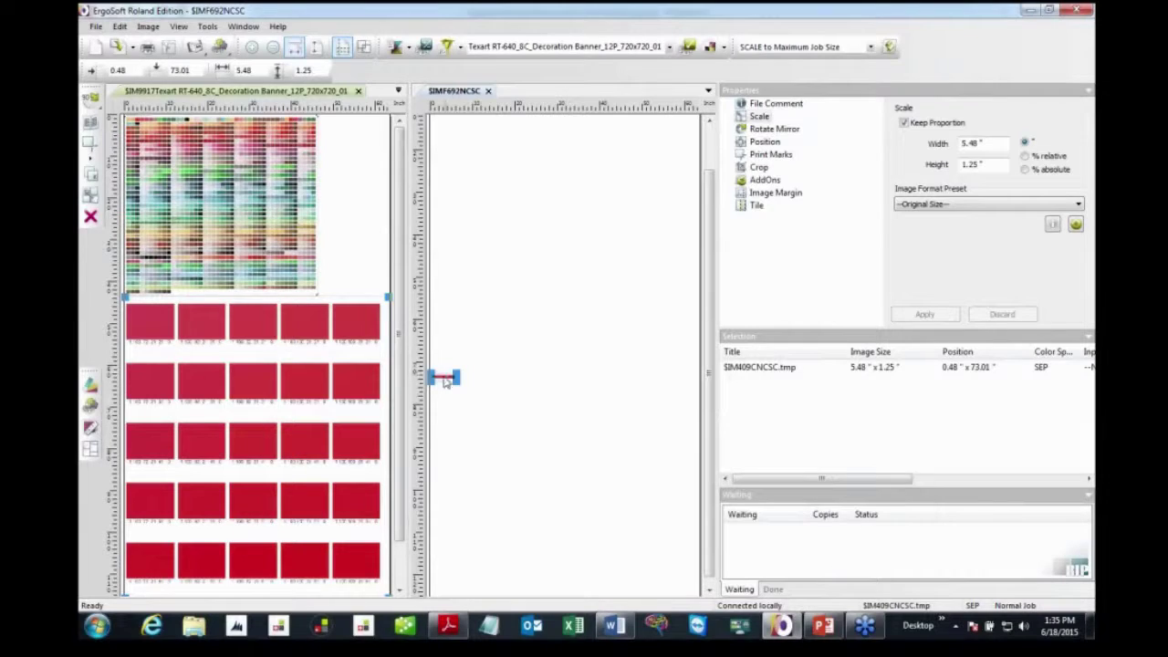
left_click_drag(445, 382, 363, 228)
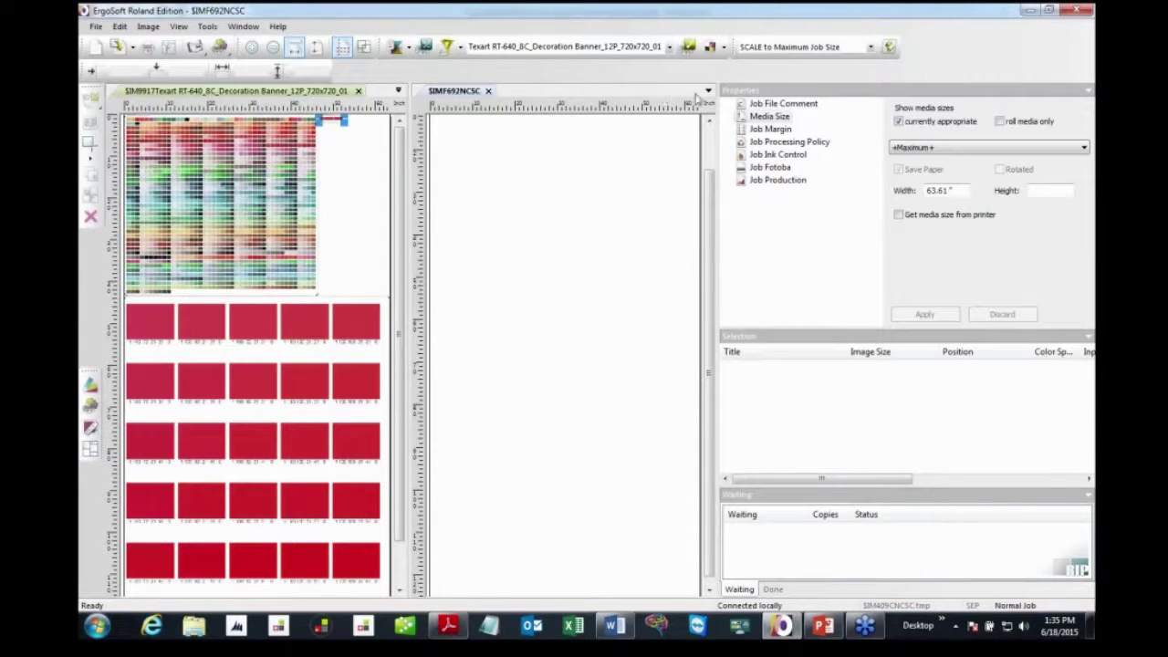
left_click(708, 91)
left_click(711, 101)
Move the PANTONE 484 C strip from its own vertical tab group into the chart job under the five-swatch strip, and close the emptied job.
left_click_drag(491, 94, 395, 94)
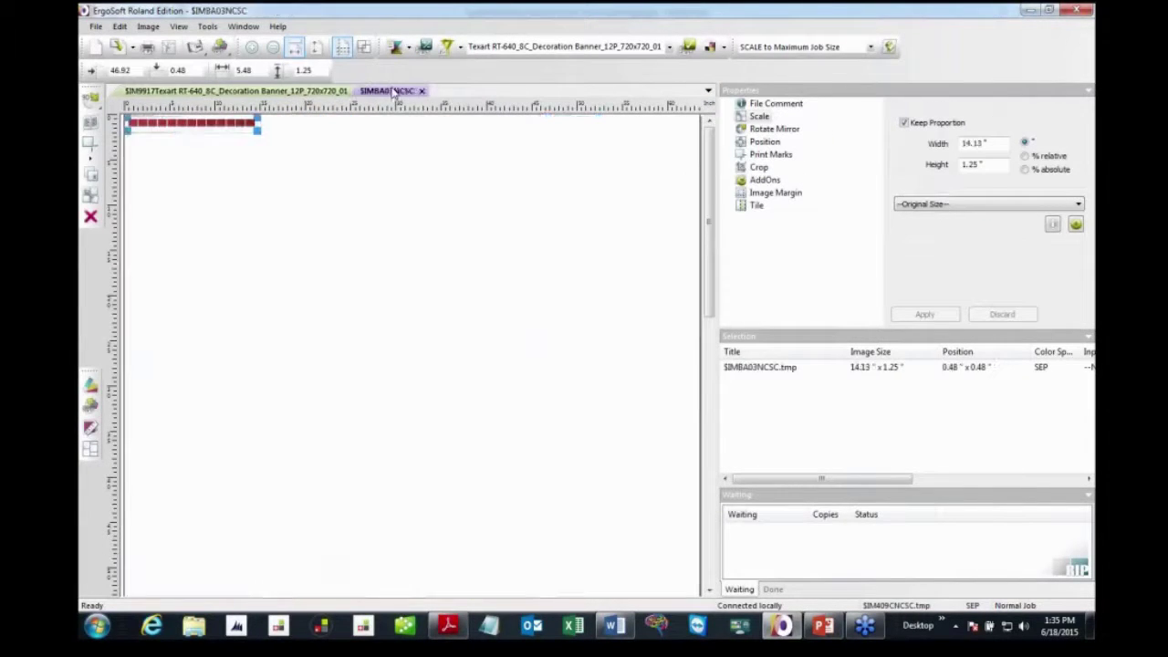
right_click(396, 92)
left_click(413, 166)
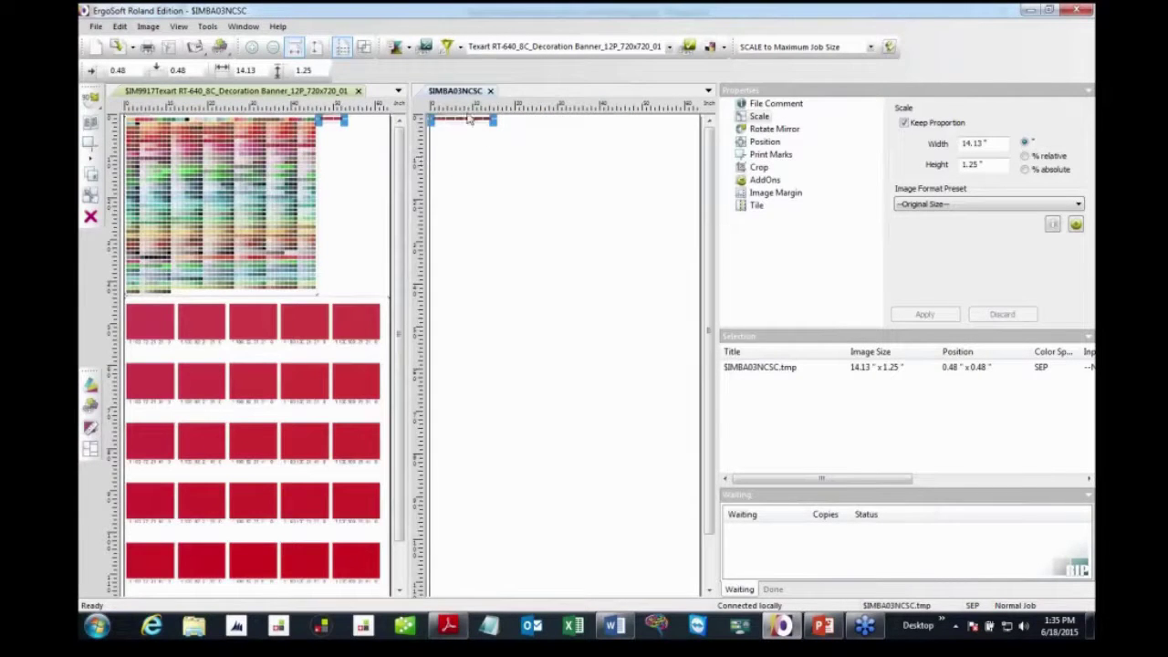
left_click(469, 123)
left_click_drag(428, 131, 365, 156)
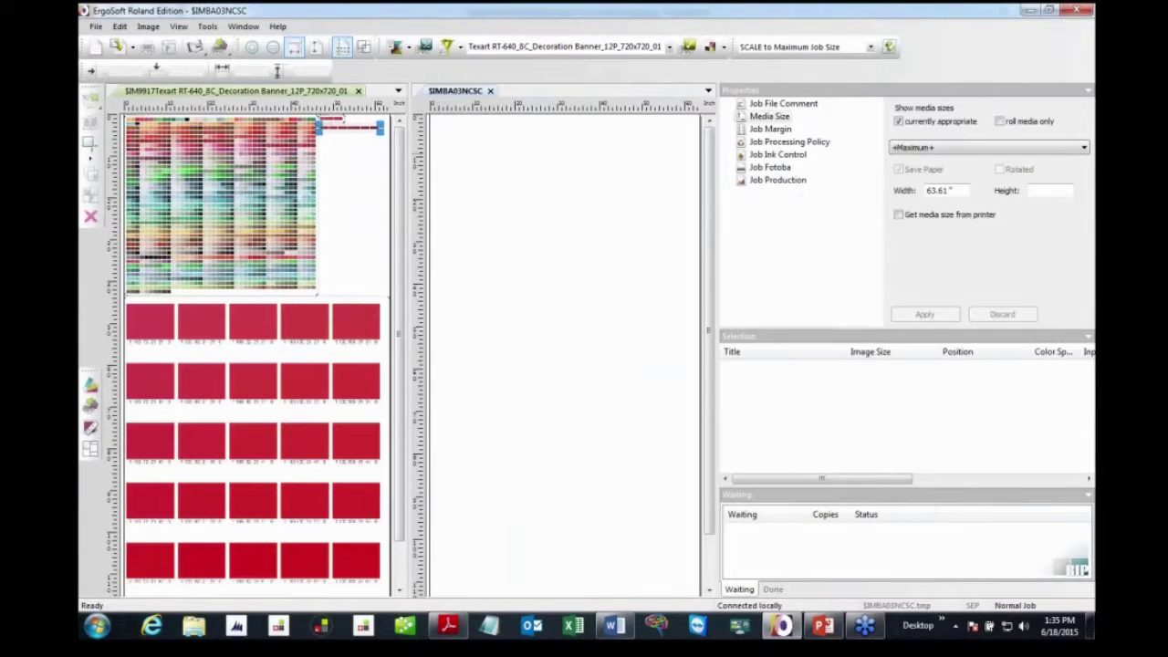
left_click(490, 91)
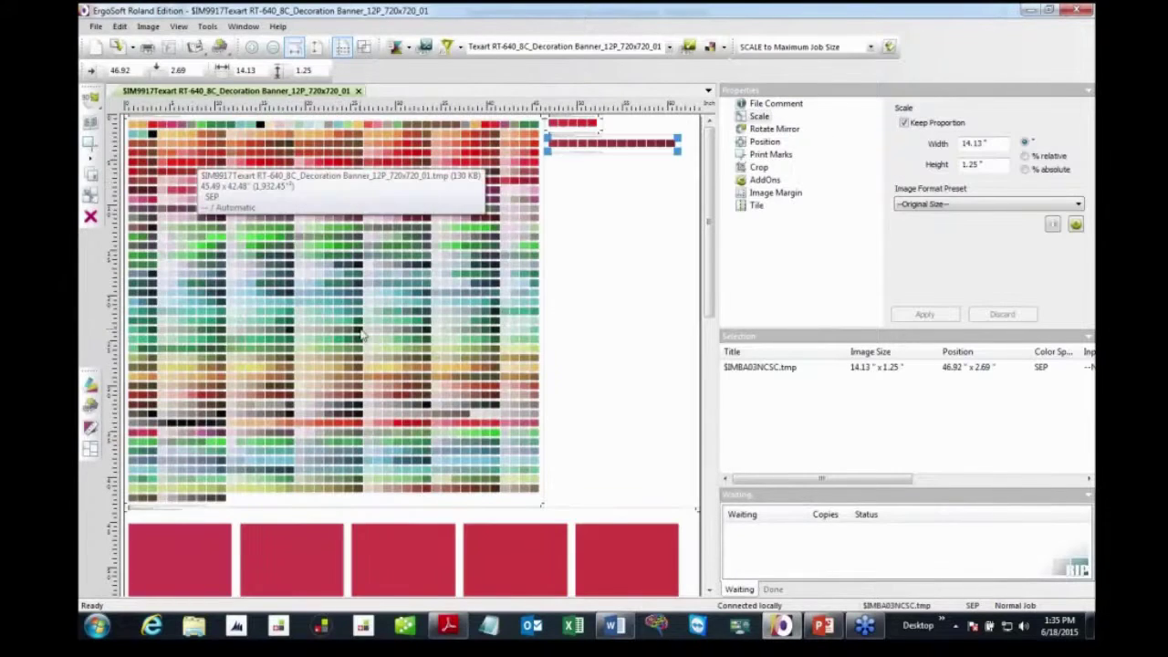
Set the print color values of PANTONE 485 C to C 0, M 100, Y 100, K 12 and R 60 in the named color assignments.
scroll(360, 335, "down", 10)
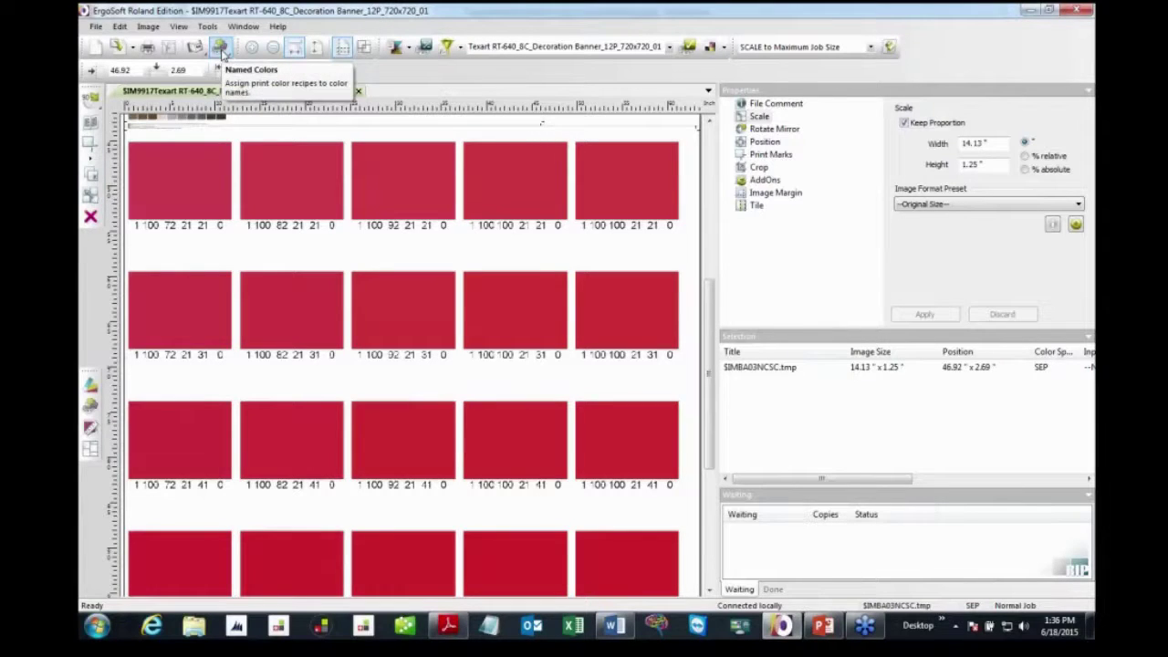
left_click(221, 52)
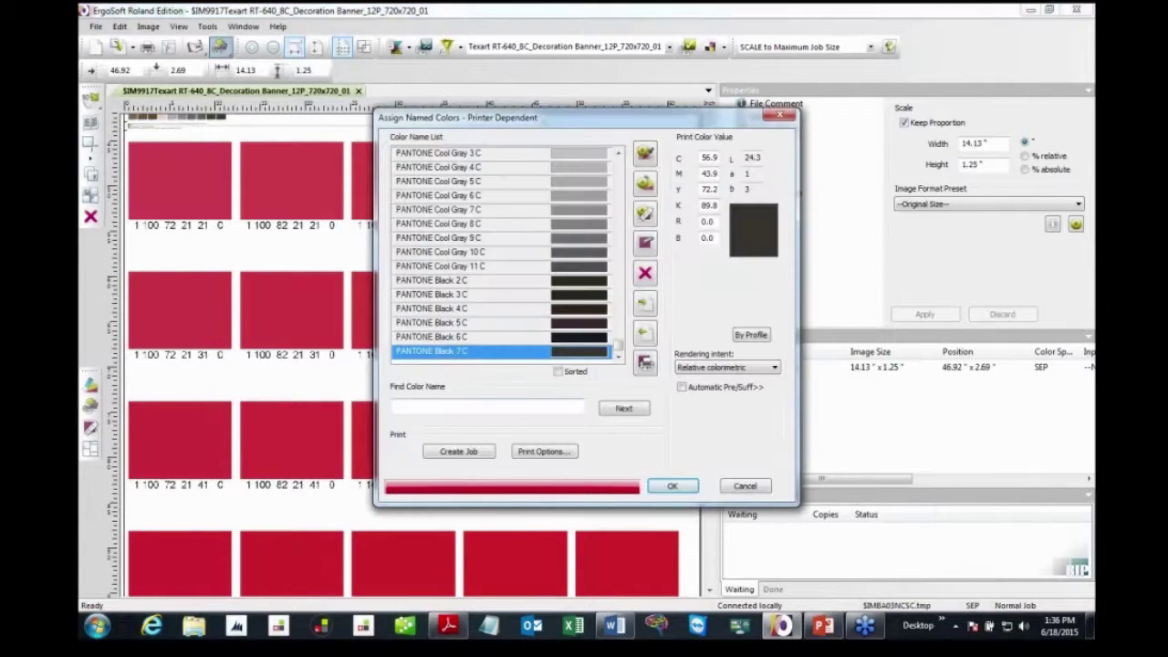
type("1485")
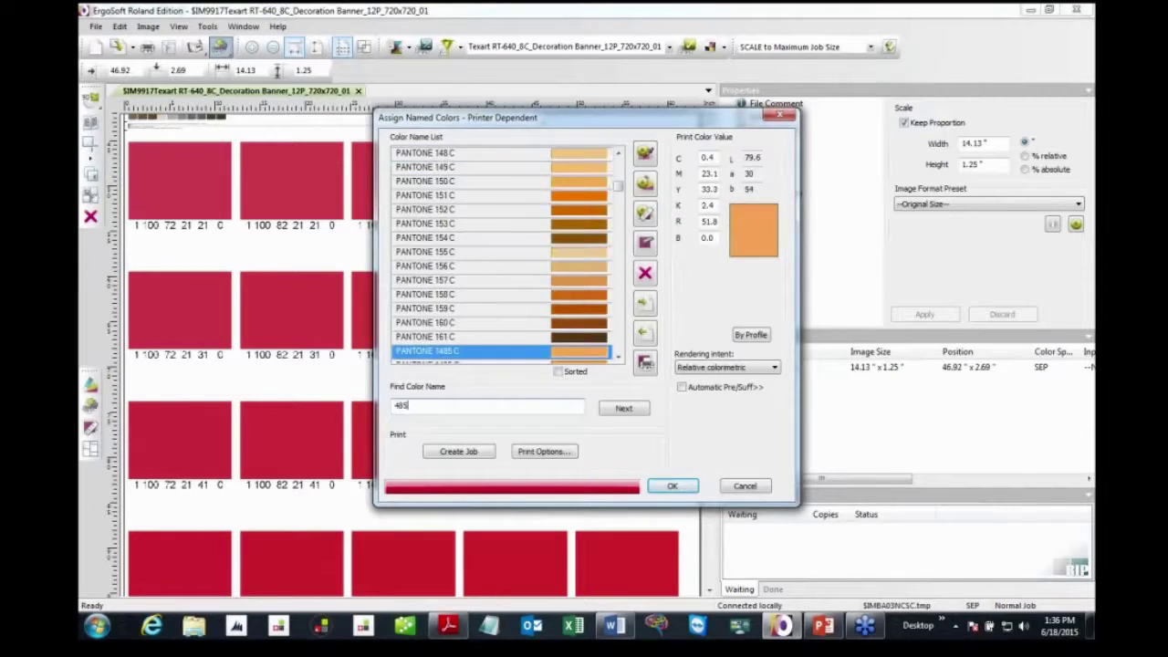
left_click(623, 408)
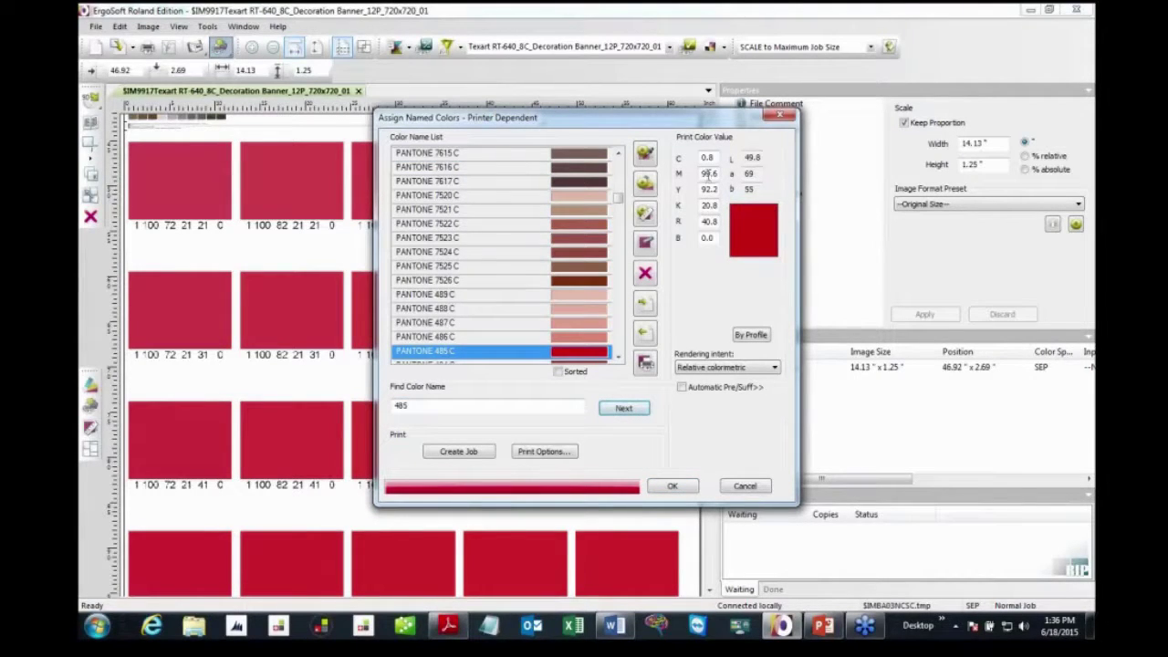
double_click(707, 157)
type("0")
key("Tab")
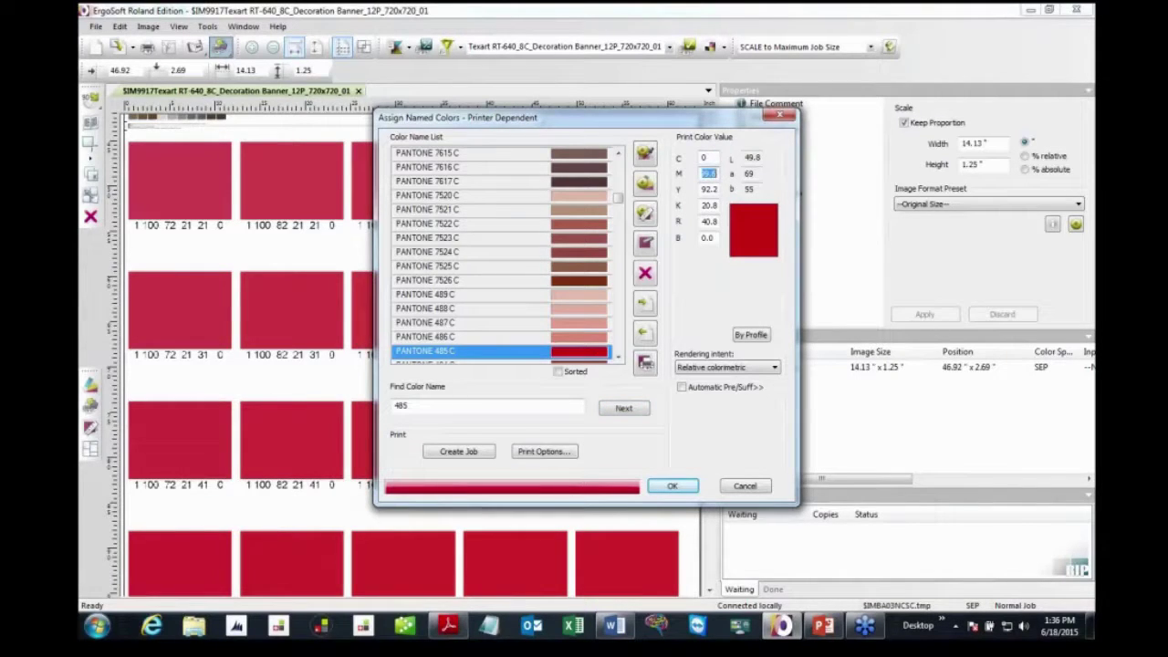
type("100")
key("Tab")
type("100")
key("Tab")
type("12")
key("Tab")
type("60")
left_click(675, 486)
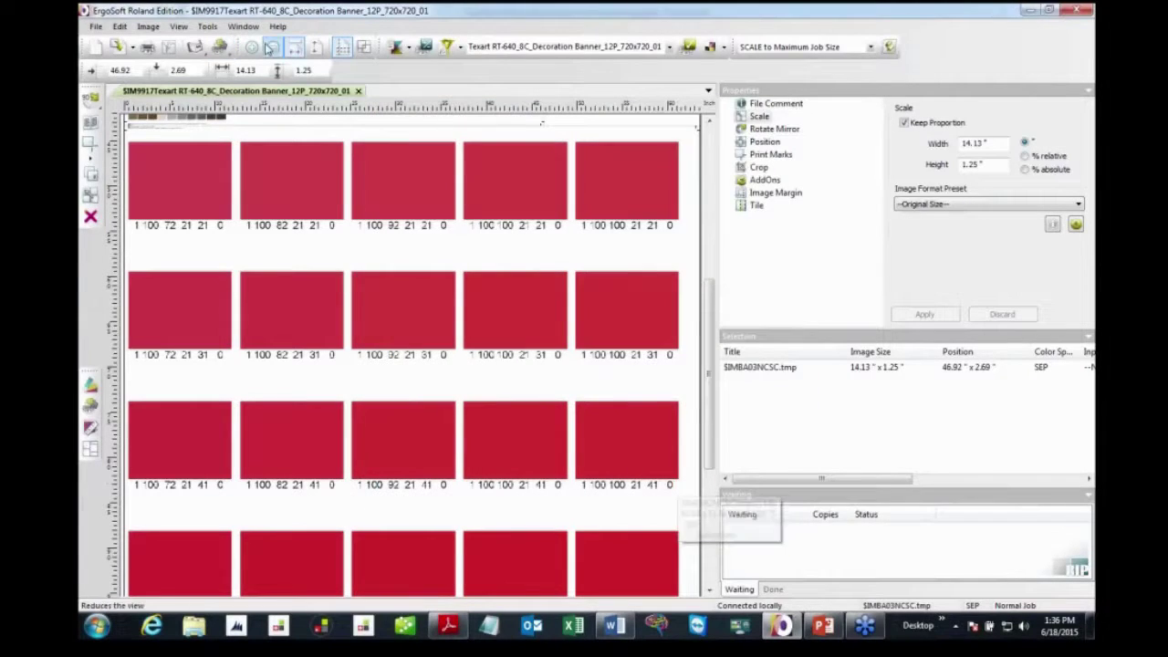
Add an orange tone from the color picker to the printer-dependent named color list under the name ORANGE.
left_click(220, 49)
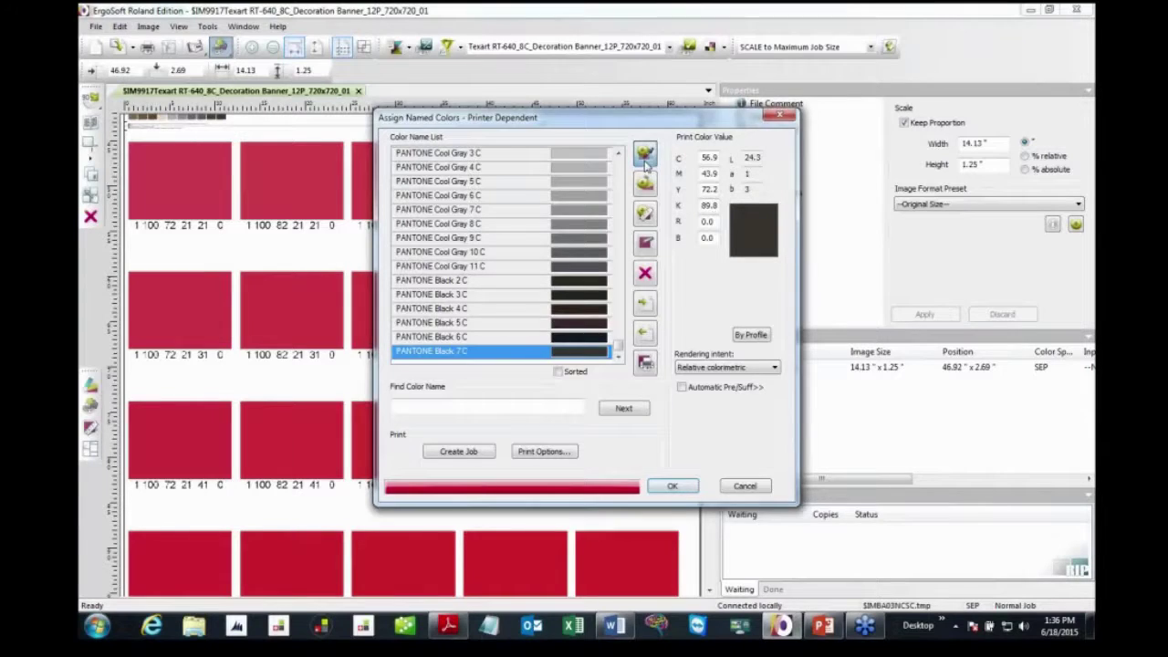
left_click(644, 157)
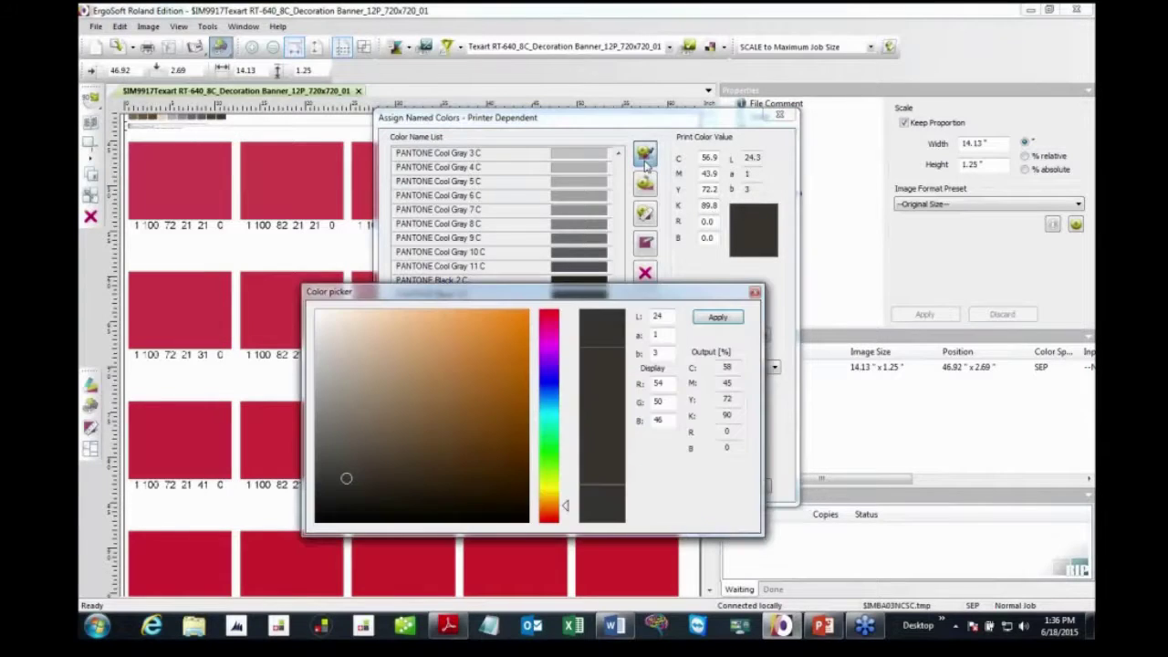
left_click(491, 314)
left_click(703, 317)
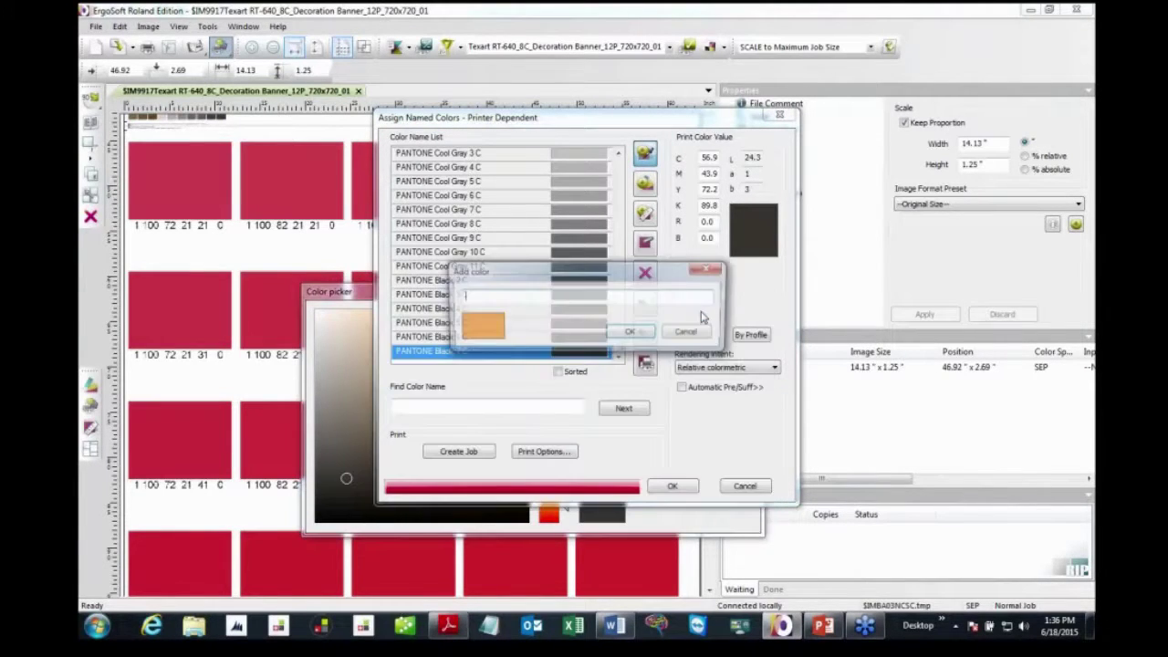
type("OR")
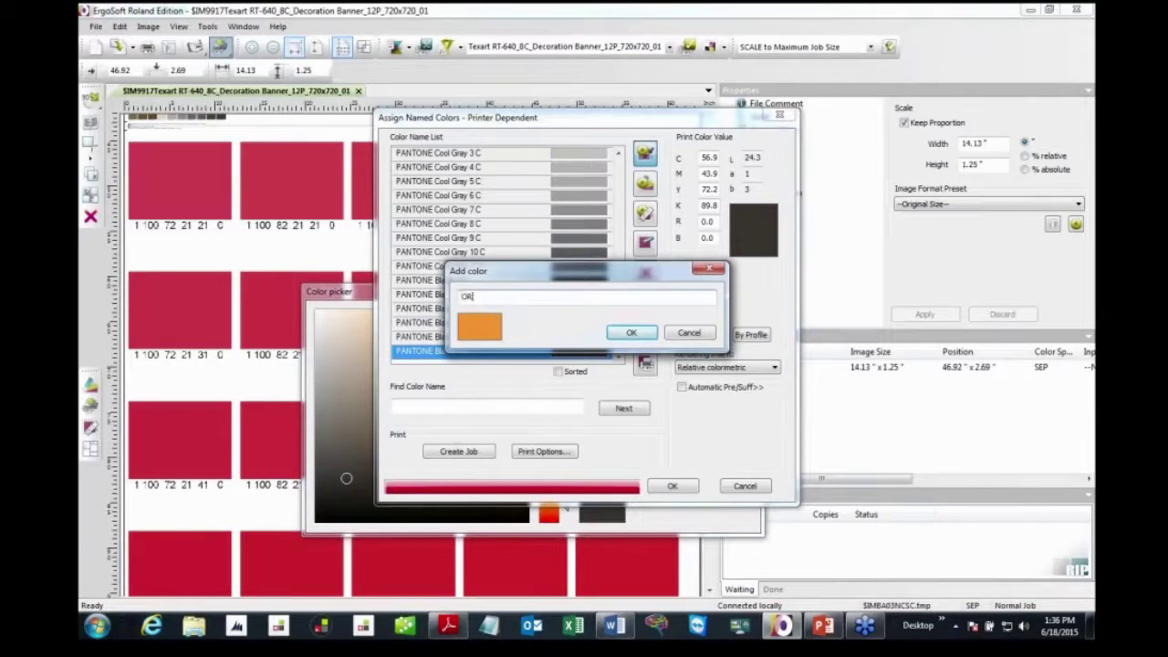
type("ANGE")
key("Return")
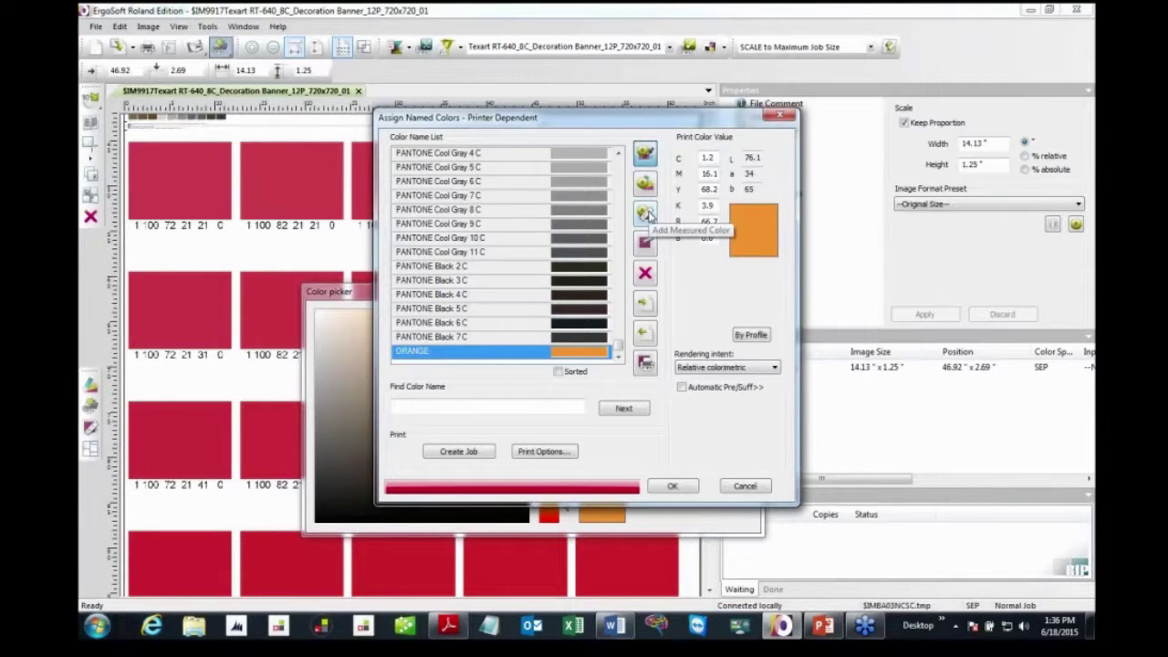
Delete the ORANGE color from the named color list.
left_click(646, 272)
left_click(602, 347)
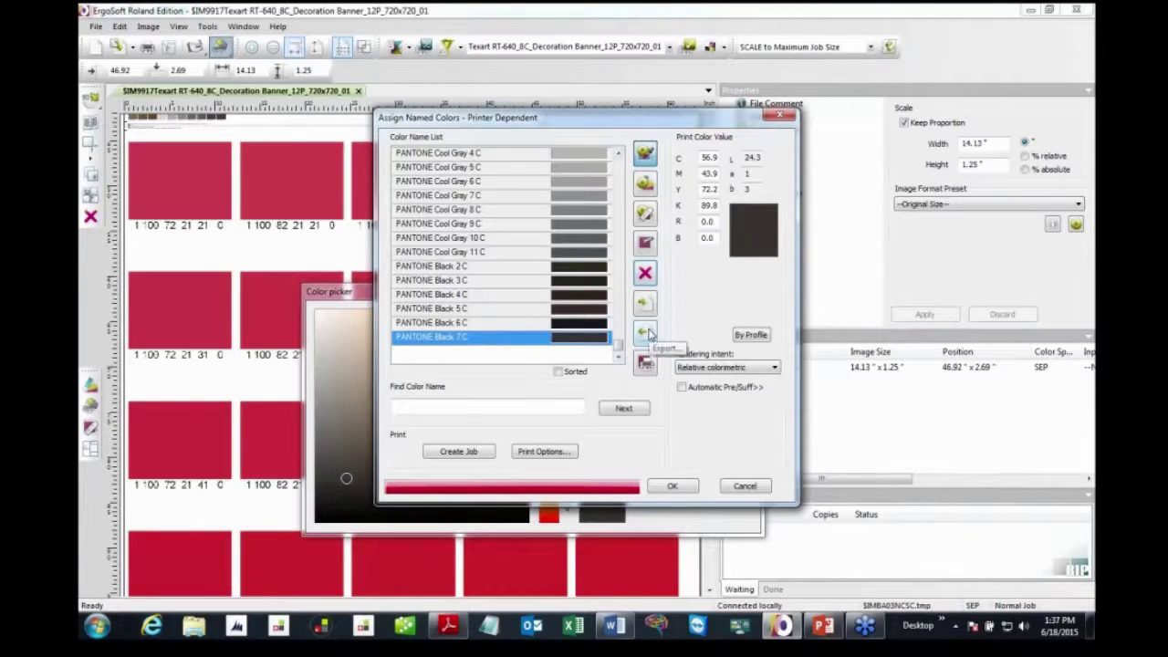
Review the file types offered for exporting the named color list, cancel the export and accept the named color assignments.
left_click(645, 333)
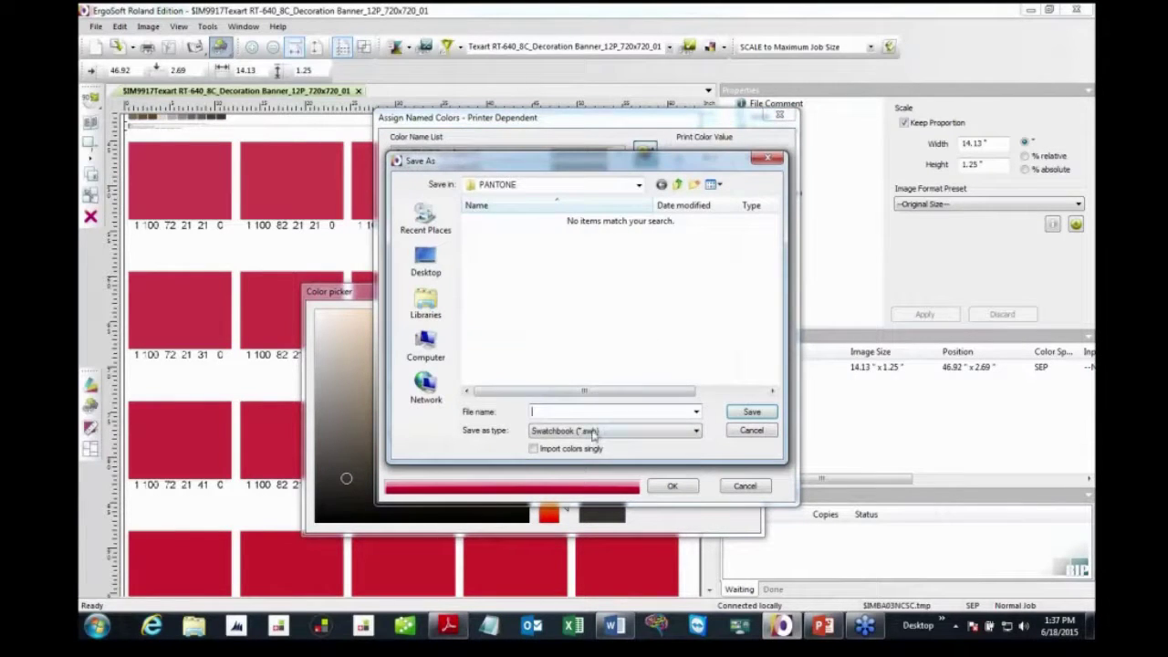
left_click(593, 433)
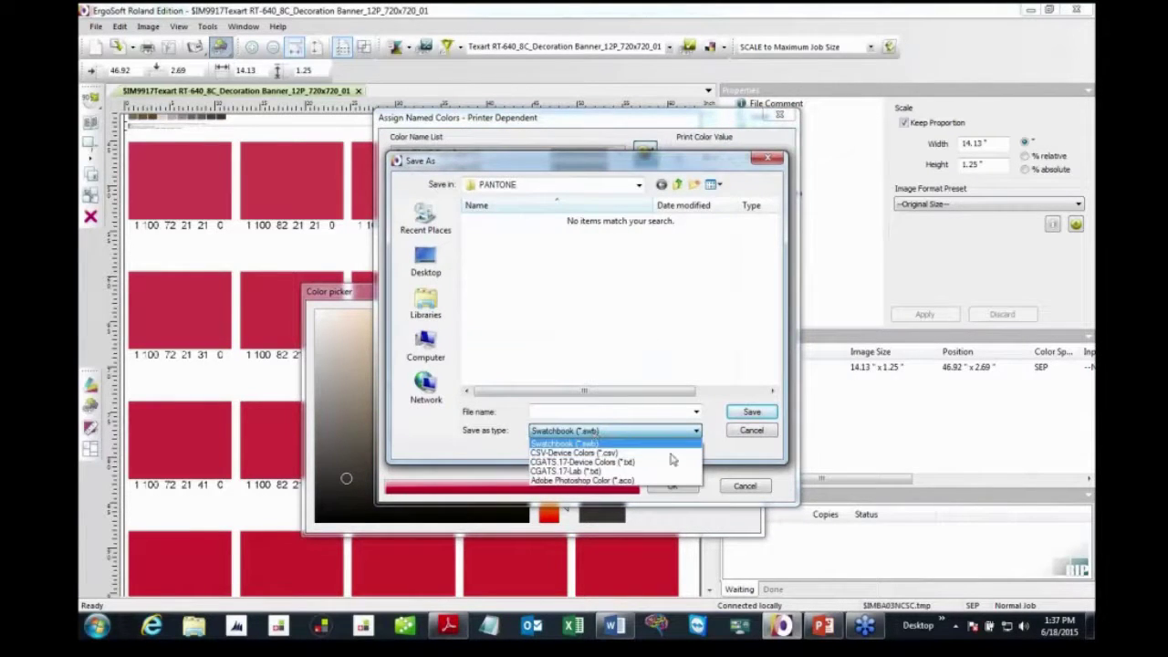
left_click(741, 436)
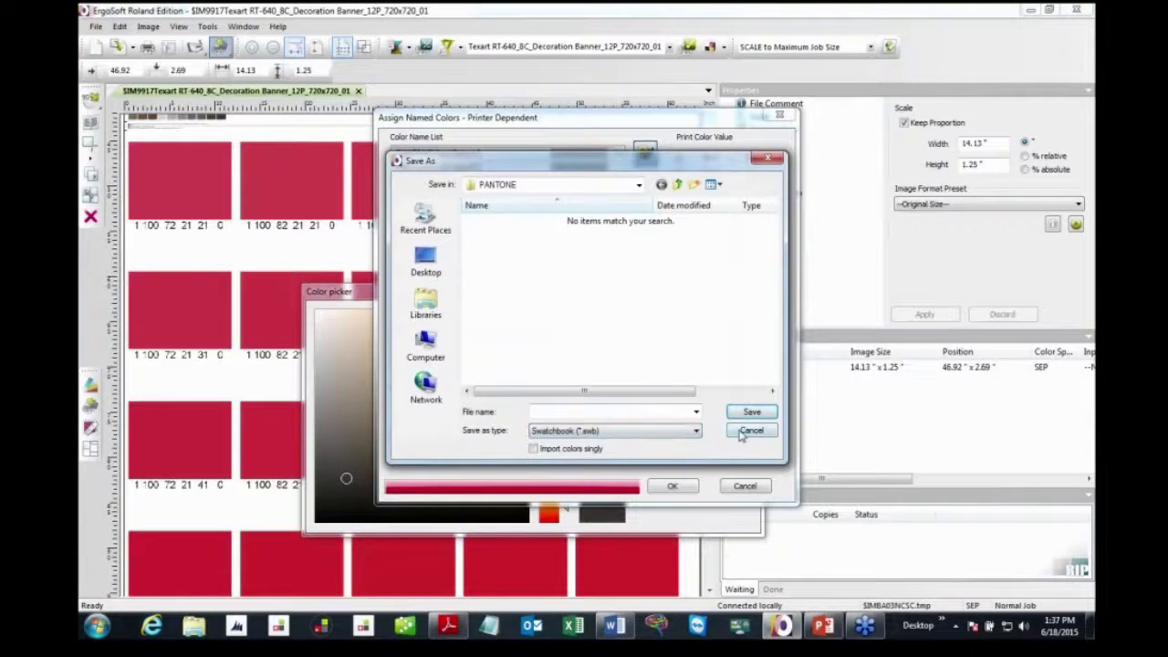
left_click(750, 431)
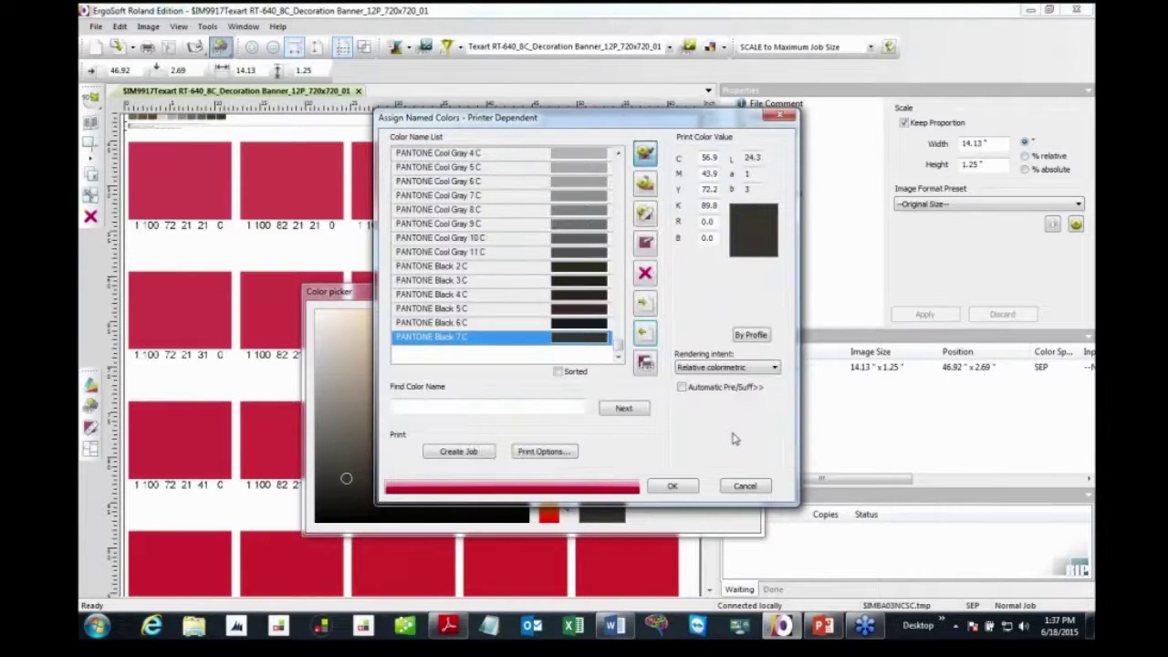
left_click(675, 486)
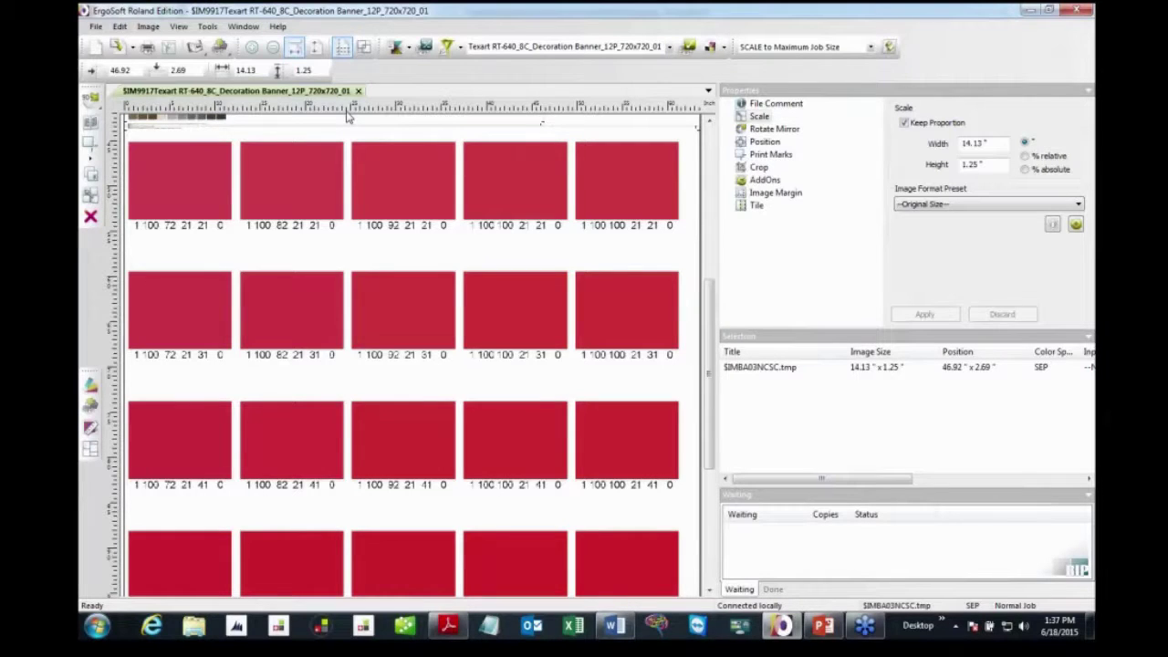
Delete the large PANTONE 485 C variation image from the named color chart job.
left_click(359, 153)
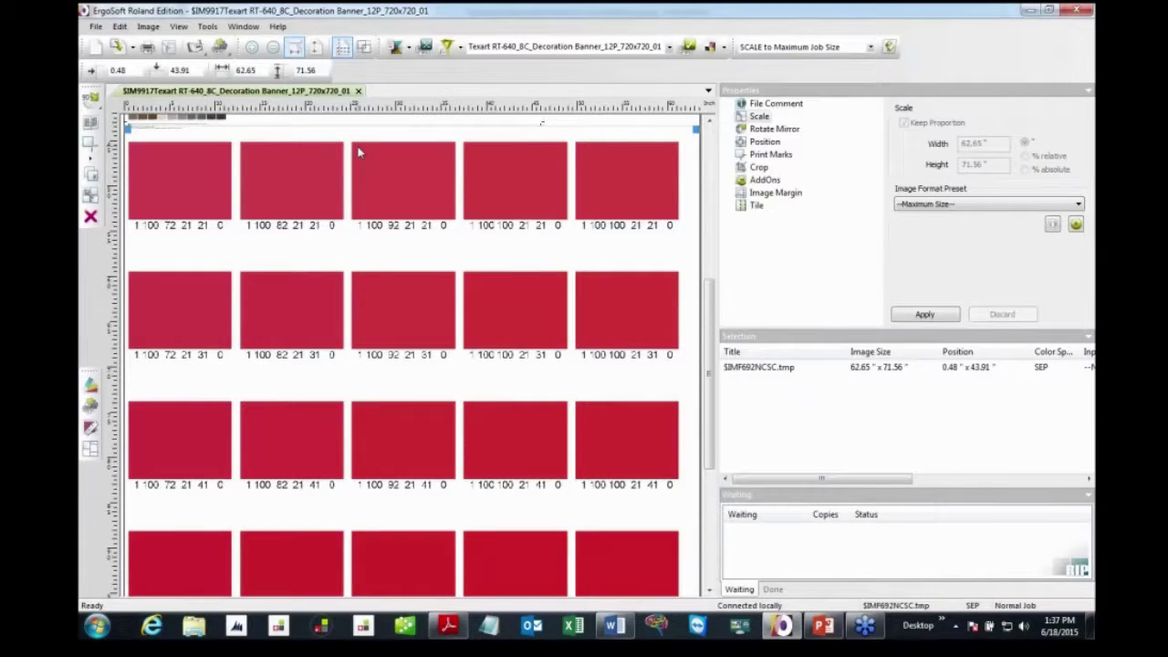
right_click(358, 151)
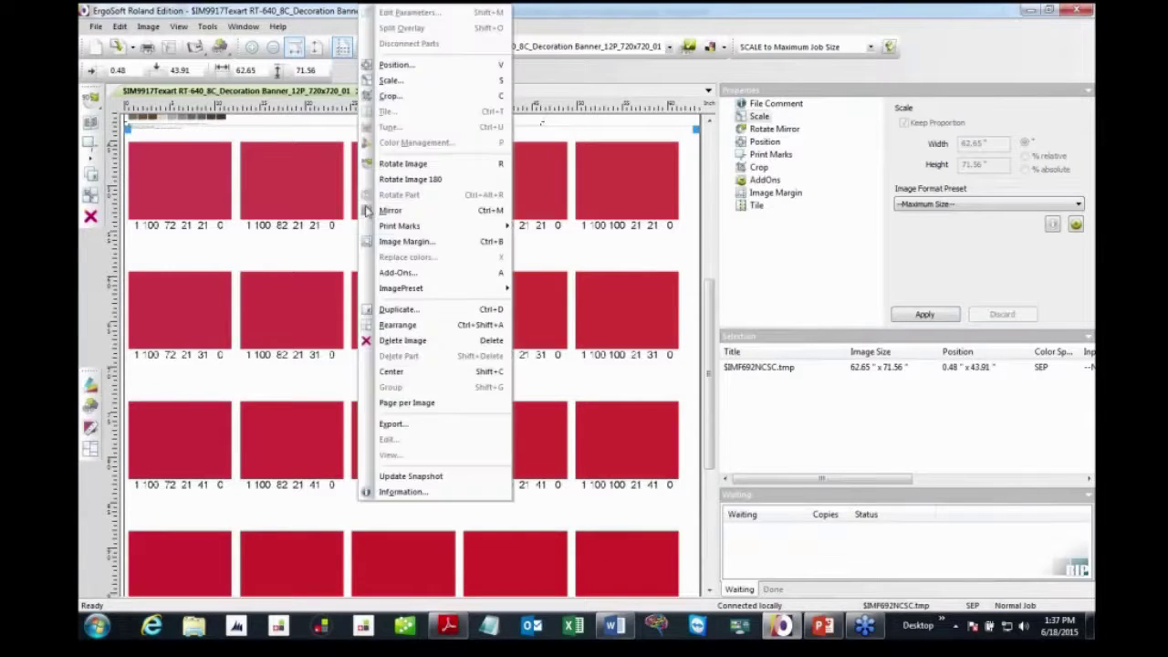
left_click(403, 340)
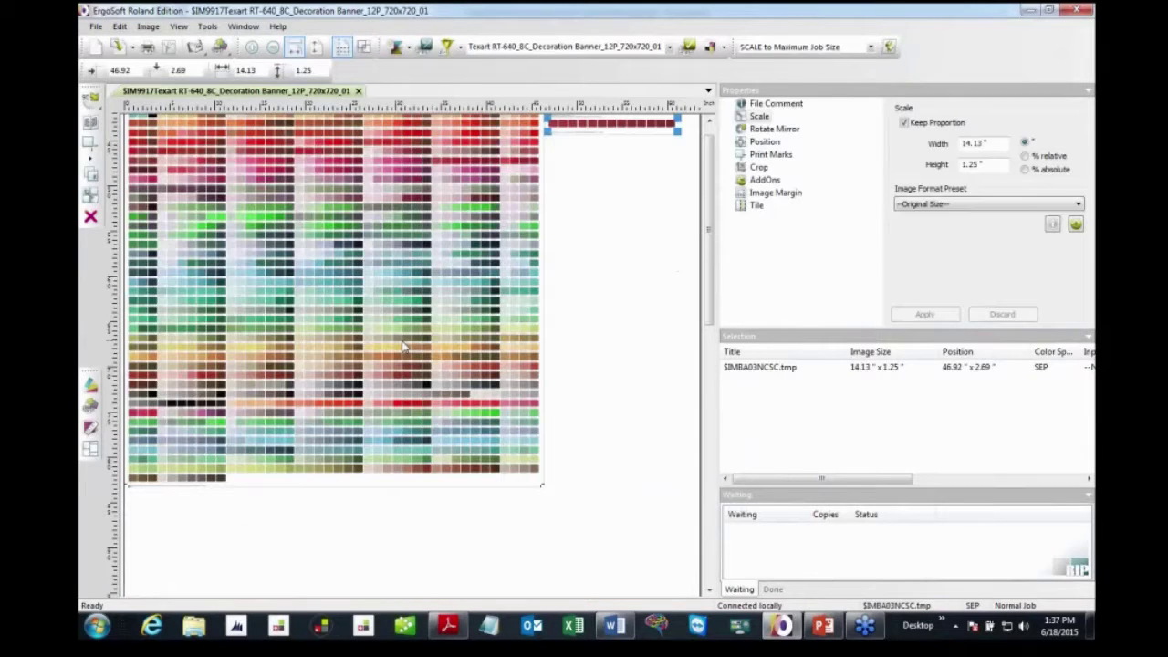
Delete the two remaining small color variation images beside the large color chart from the job.
right_click(666, 130)
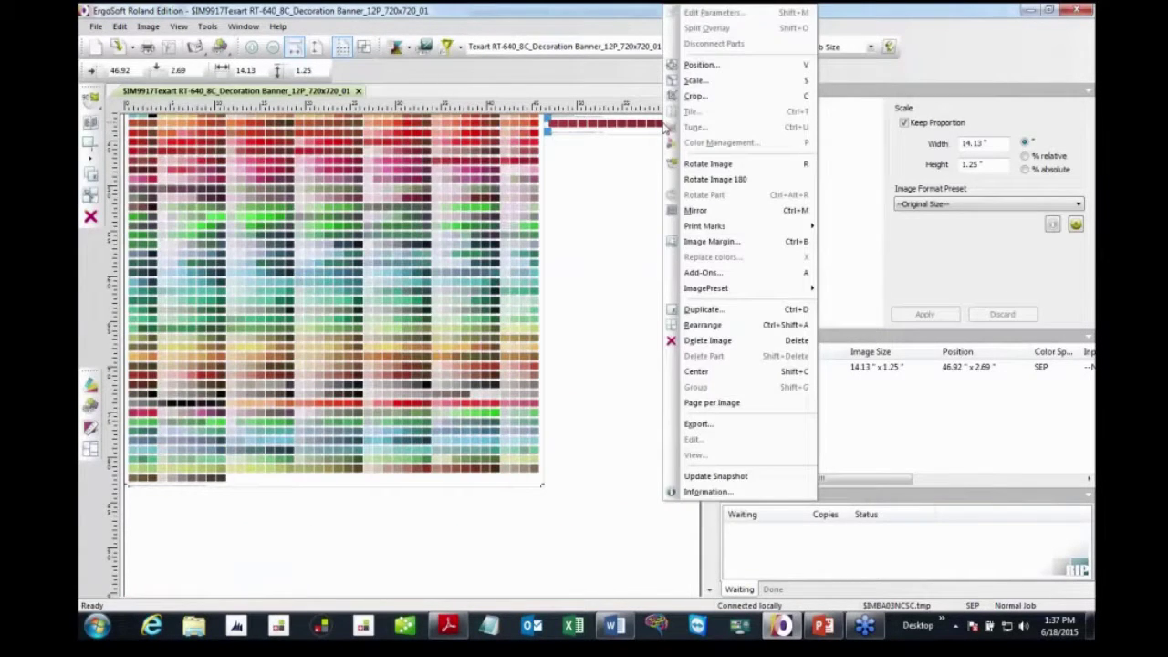
left_click(703, 340)
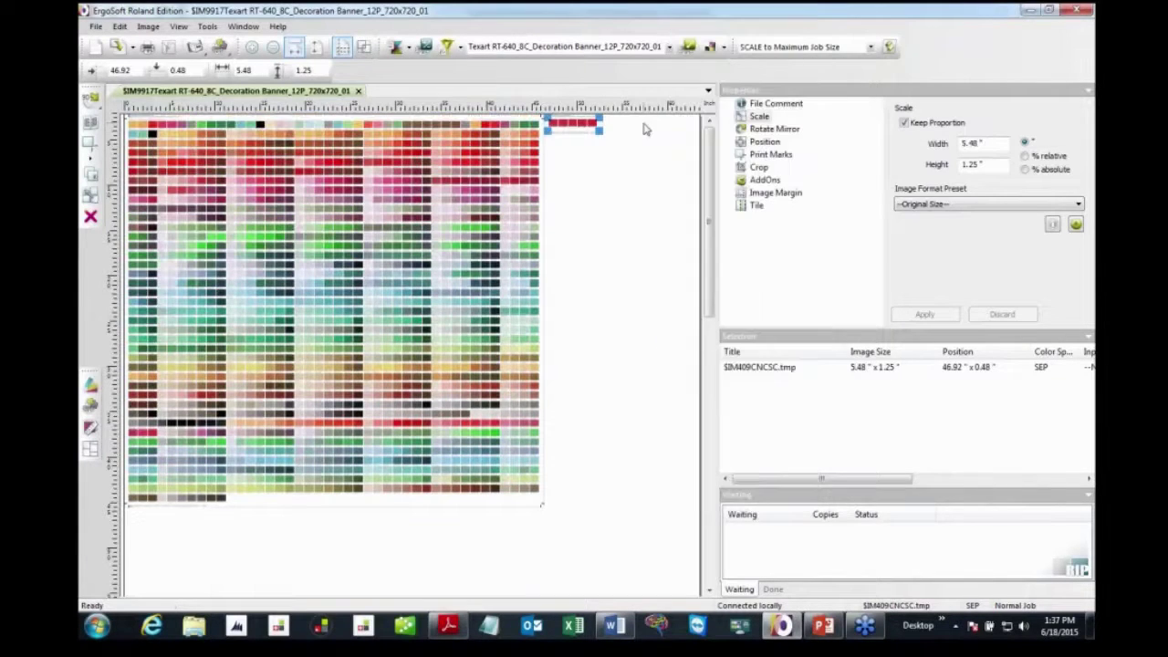
right_click(591, 128)
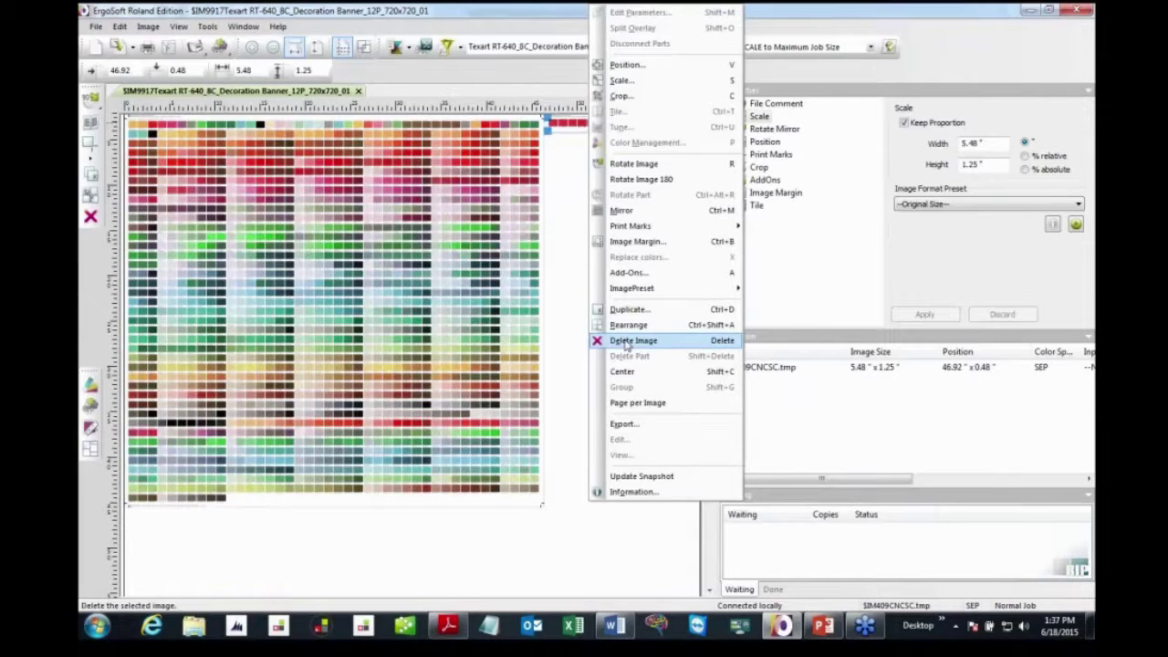
left_click(633, 340)
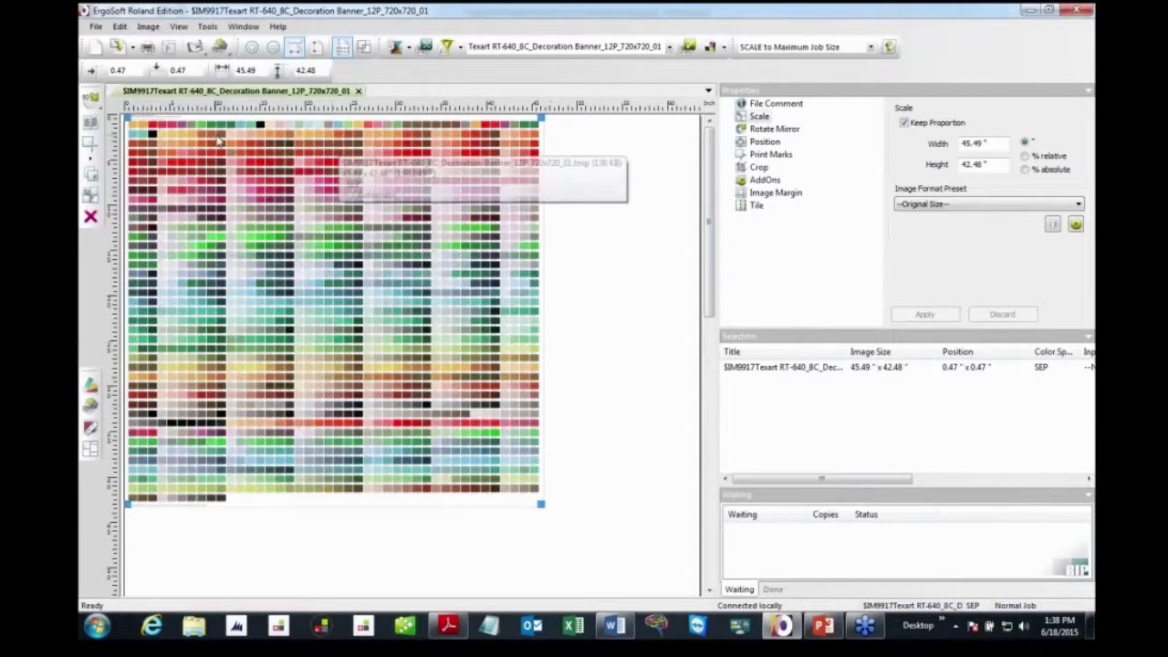
View the printer-dependent named color assignments and close them without making changes.
left_click(219, 46)
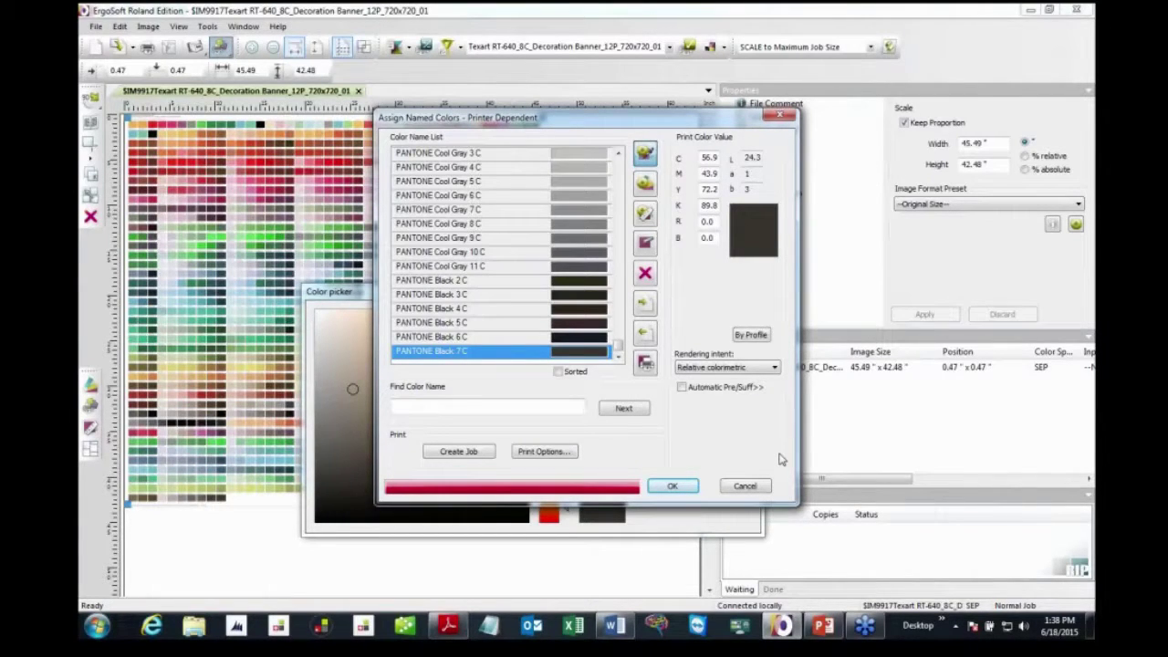
left_click(746, 486)
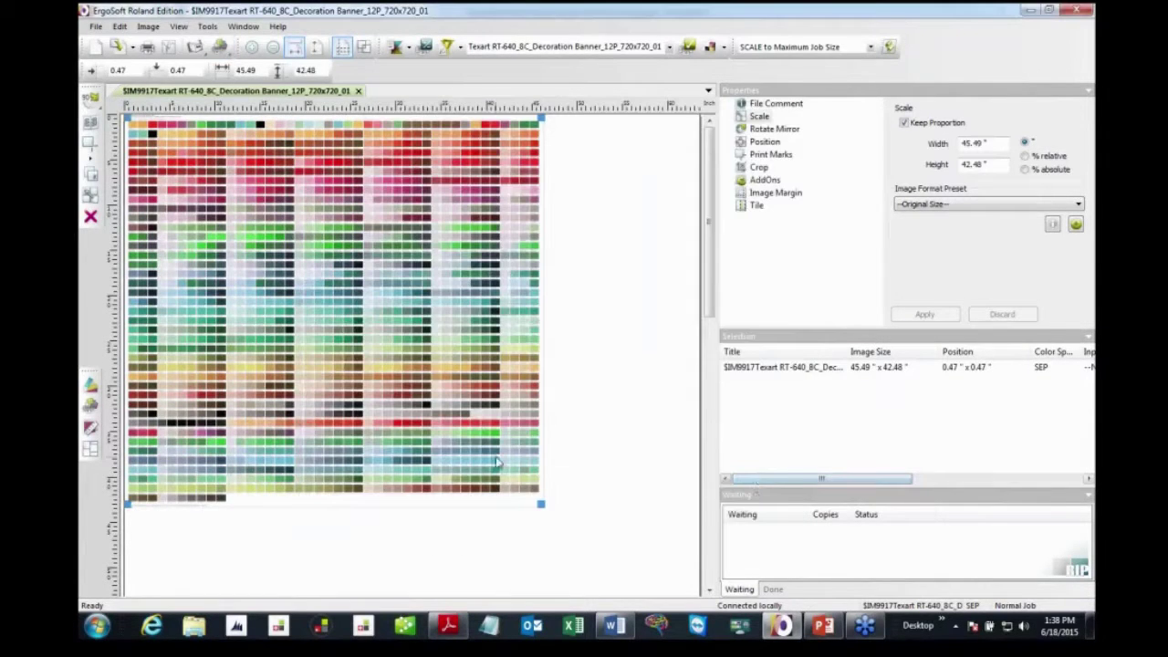
Switch to the Color Book Deviation PDF in Adobe Reader and compare target with measured L*a*b* values, including the Yellow row.
left_click(449, 627)
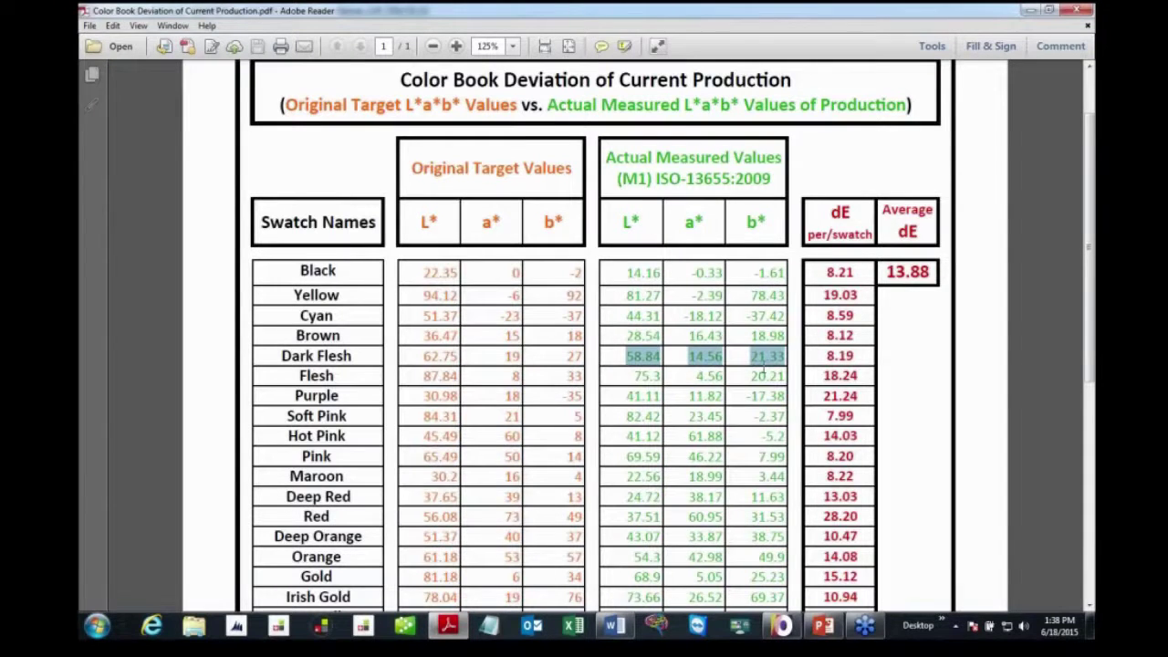
left_click(641, 322)
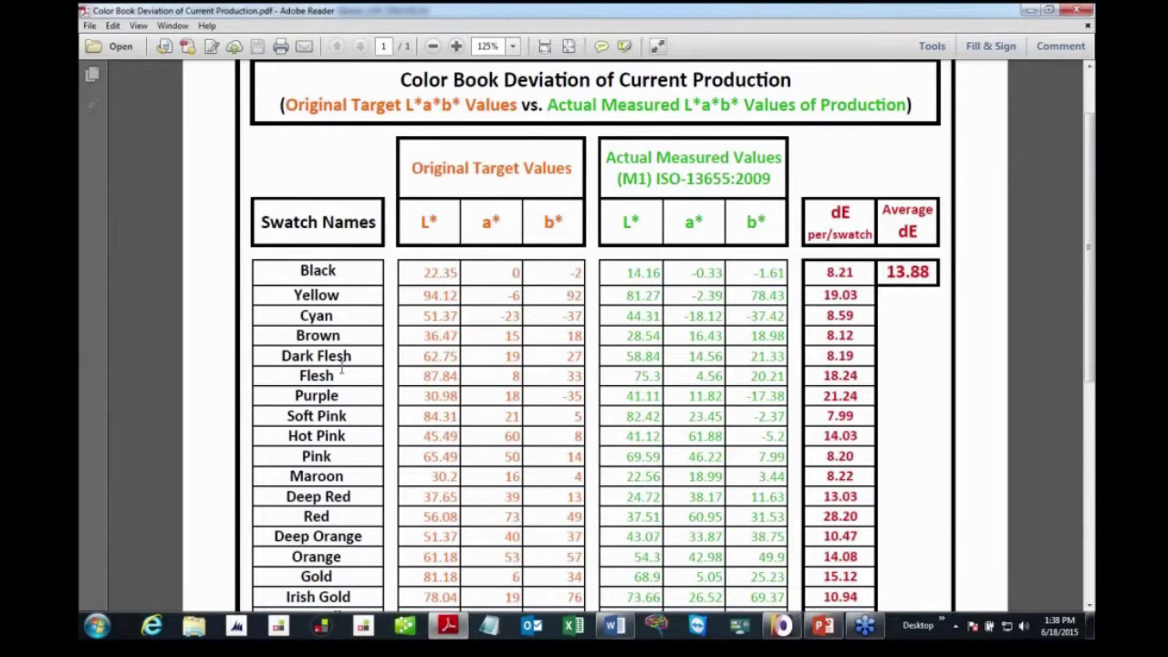
scroll(343, 365, "down", 2)
scroll(344, 367, "down", 5)
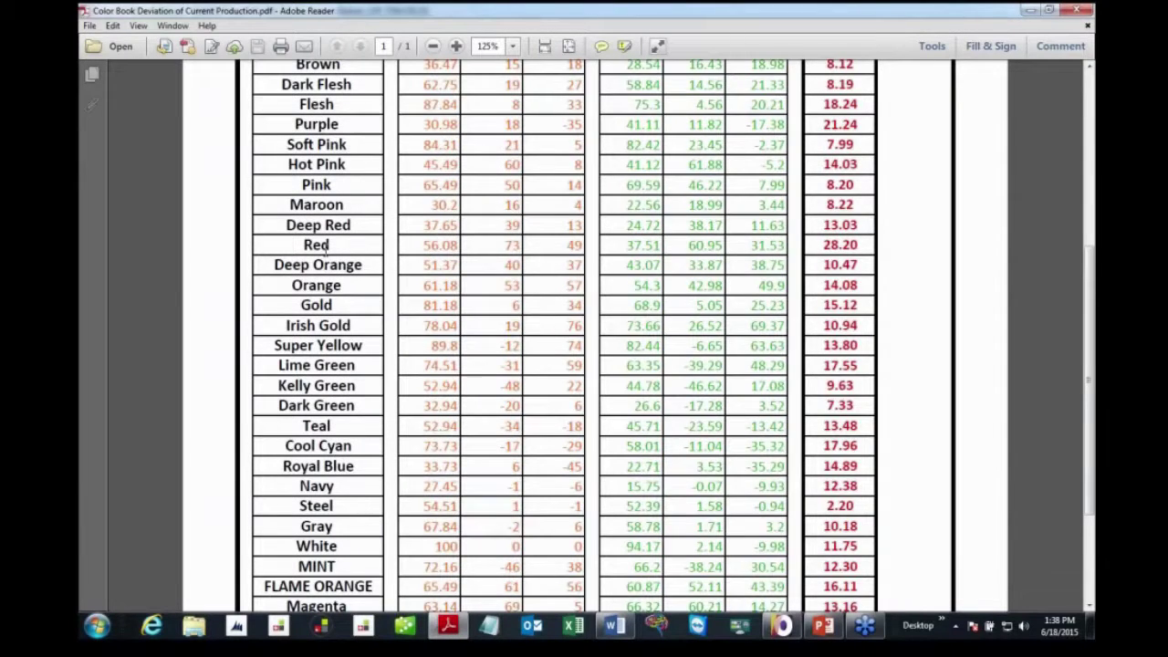
scroll(326, 246, "up", 6)
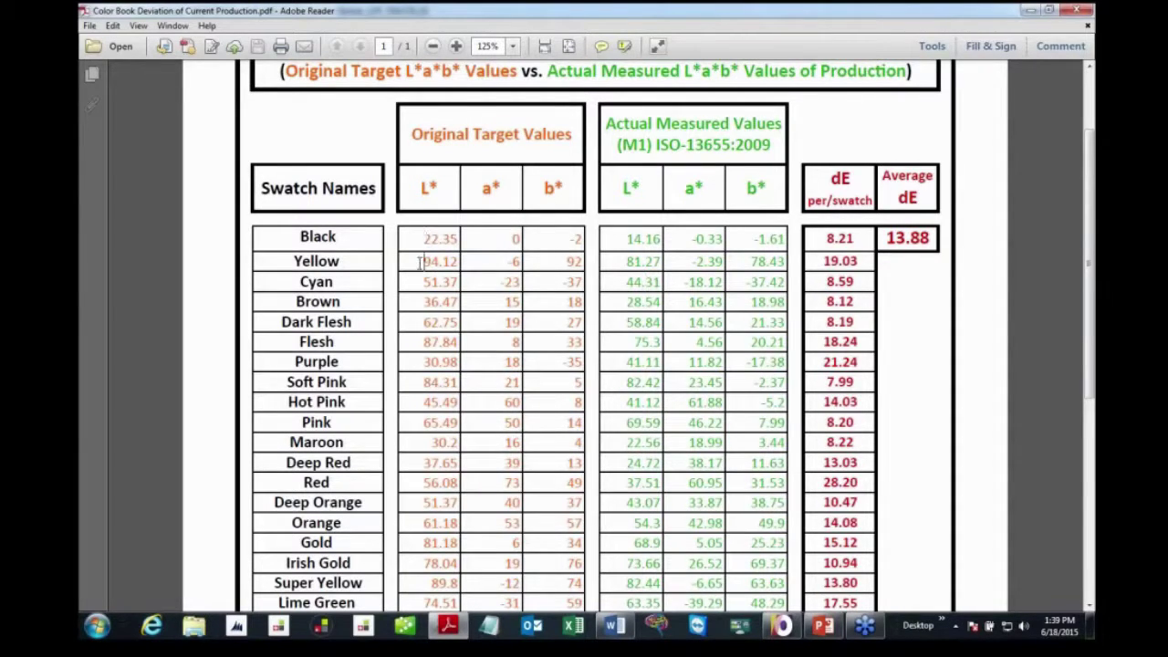
left_click_drag(422, 260, 781, 261)
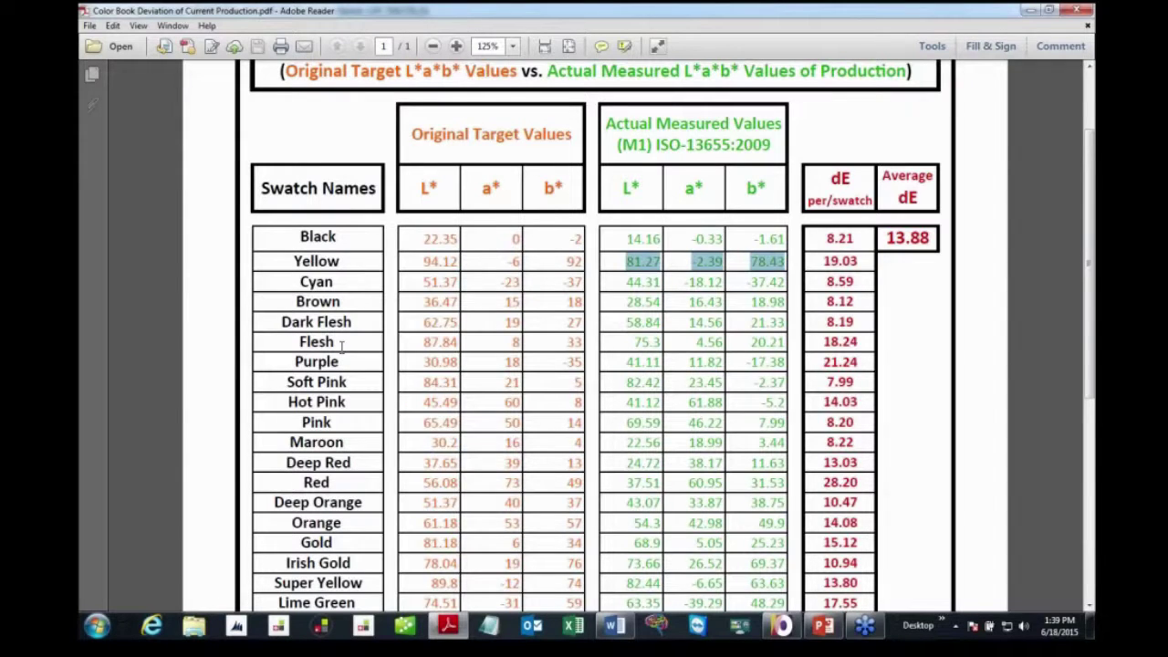
left_click(1028, 14)
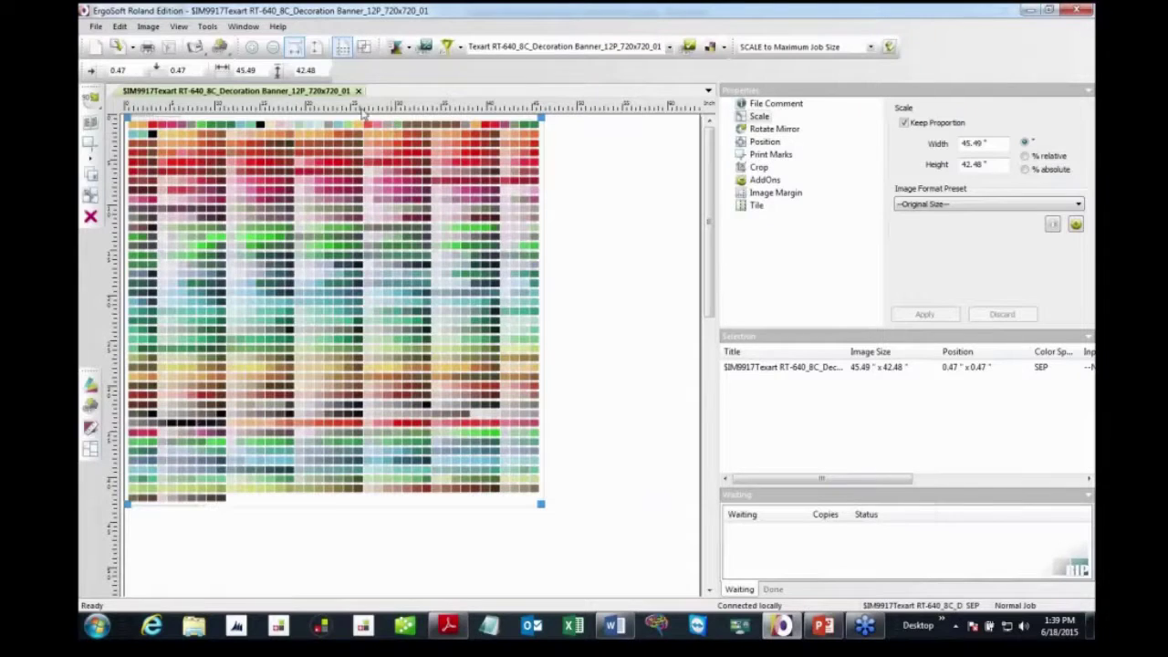
Import the ErgoSoft ColorThemes v14.acb color book from the ErgoSoft folder into the swatch books.
left_click(208, 28)
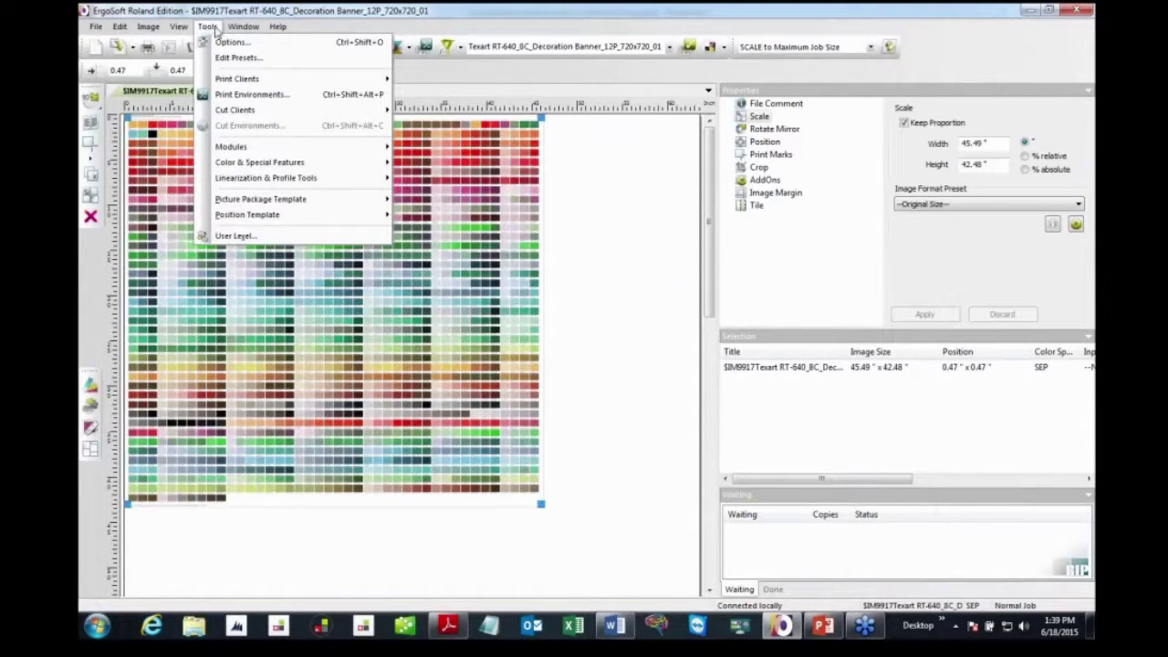
mouse_move(337, 168)
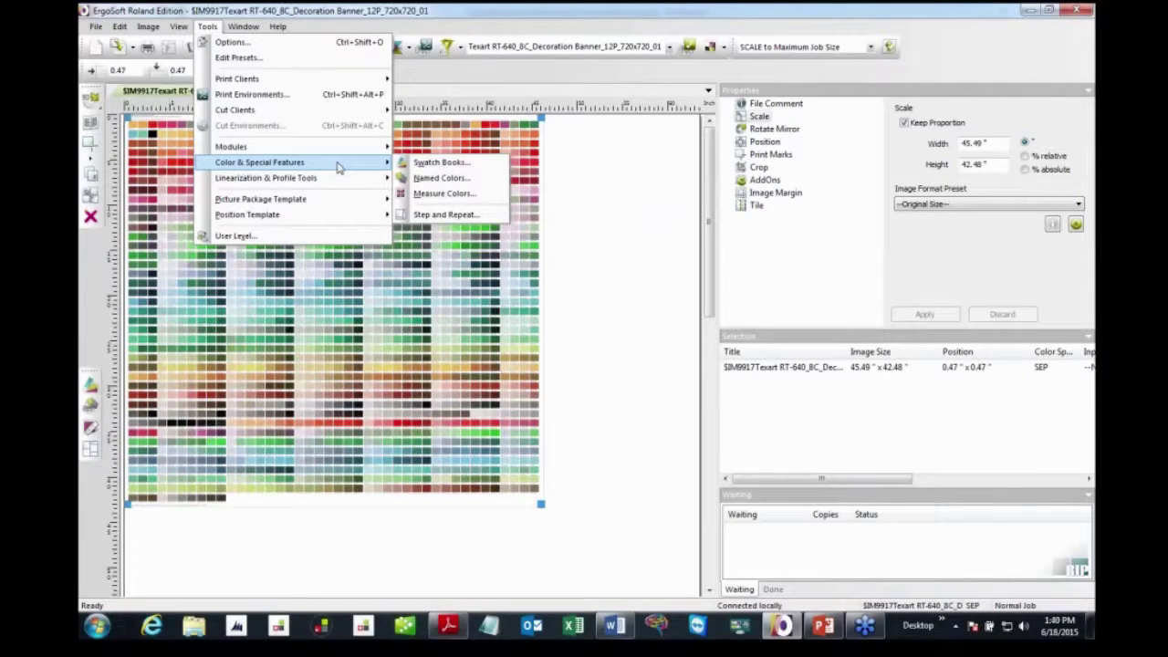
left_click(490, 175)
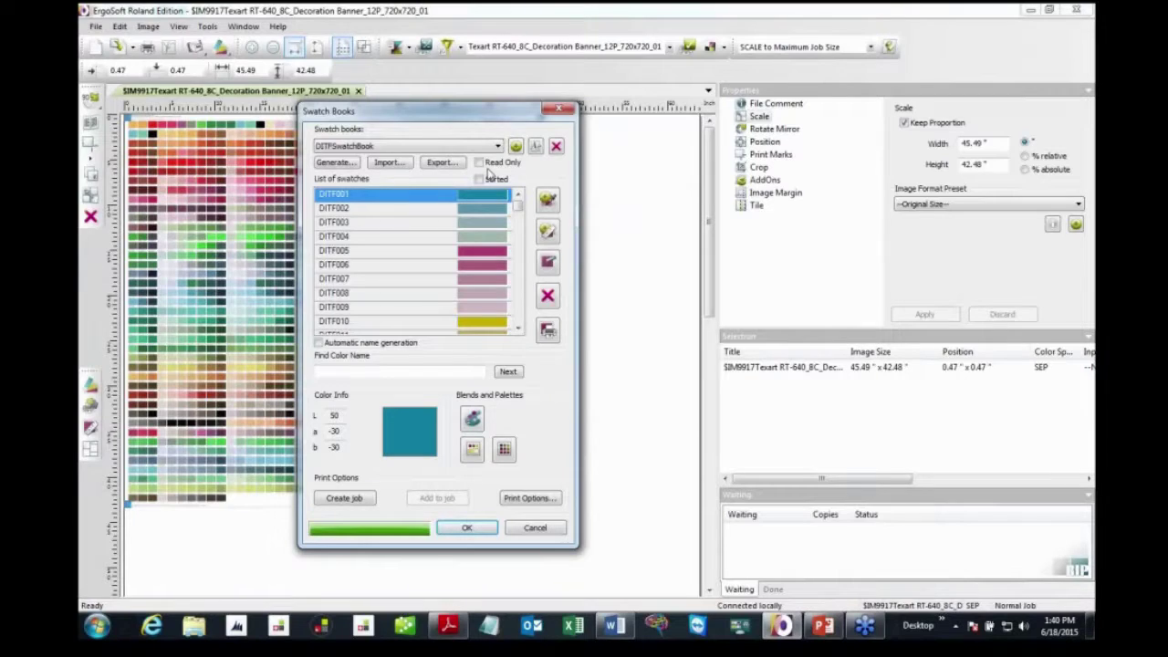
left_click(401, 165)
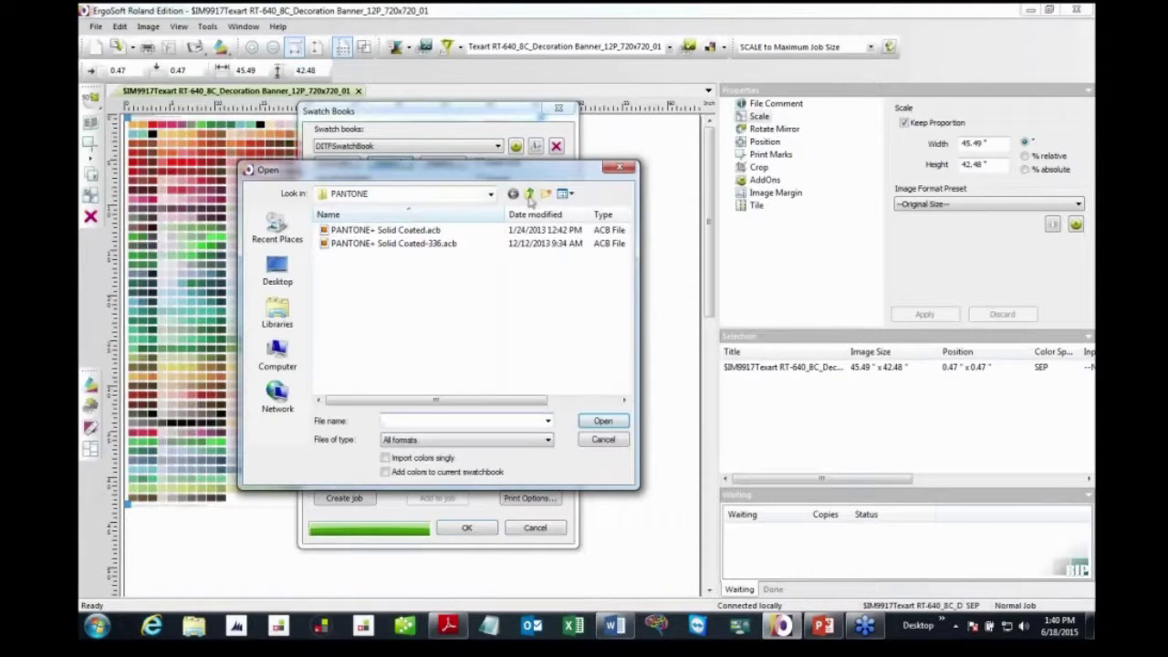
left_click(529, 195)
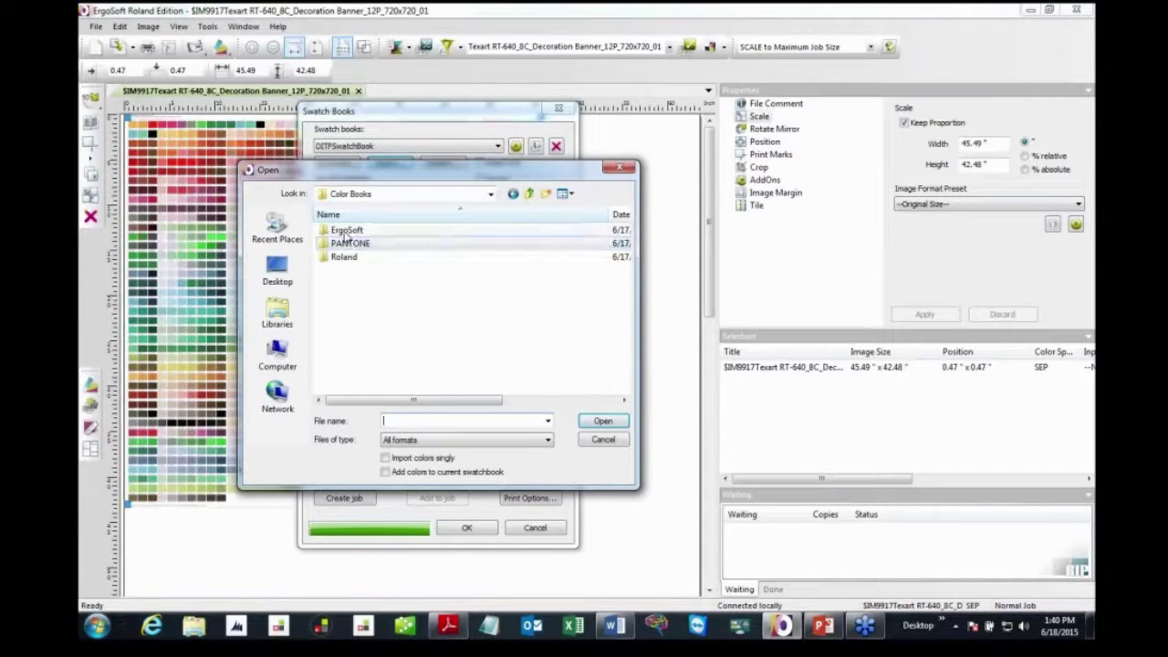
double_click(346, 231)
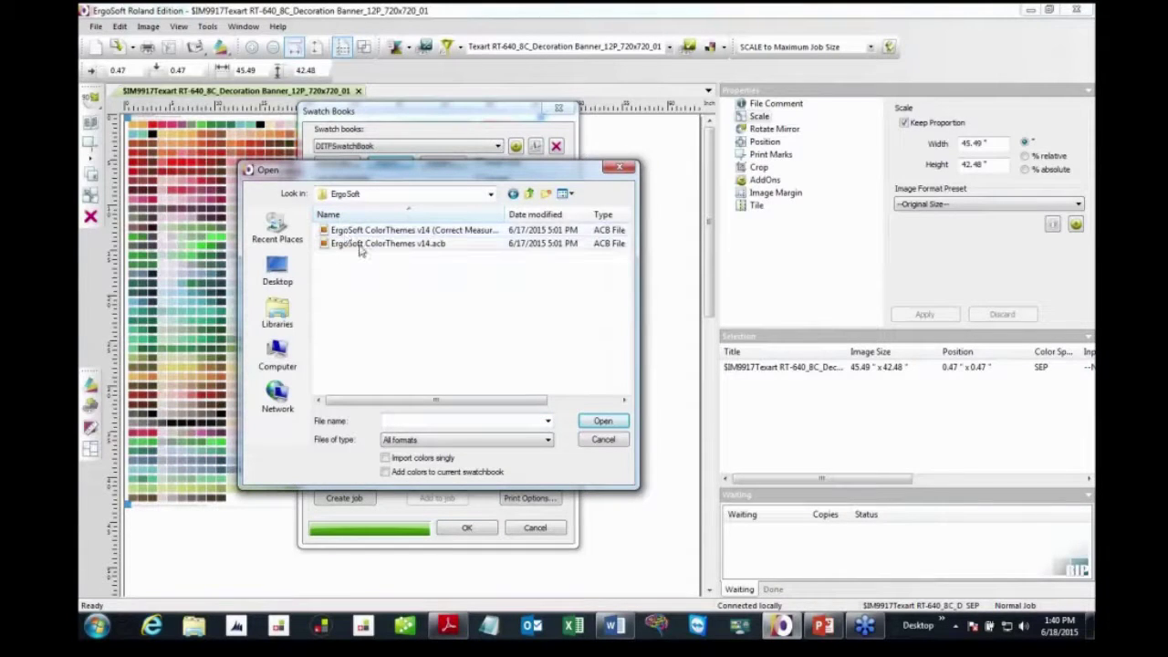
left_click(359, 244)
double_click(365, 242)
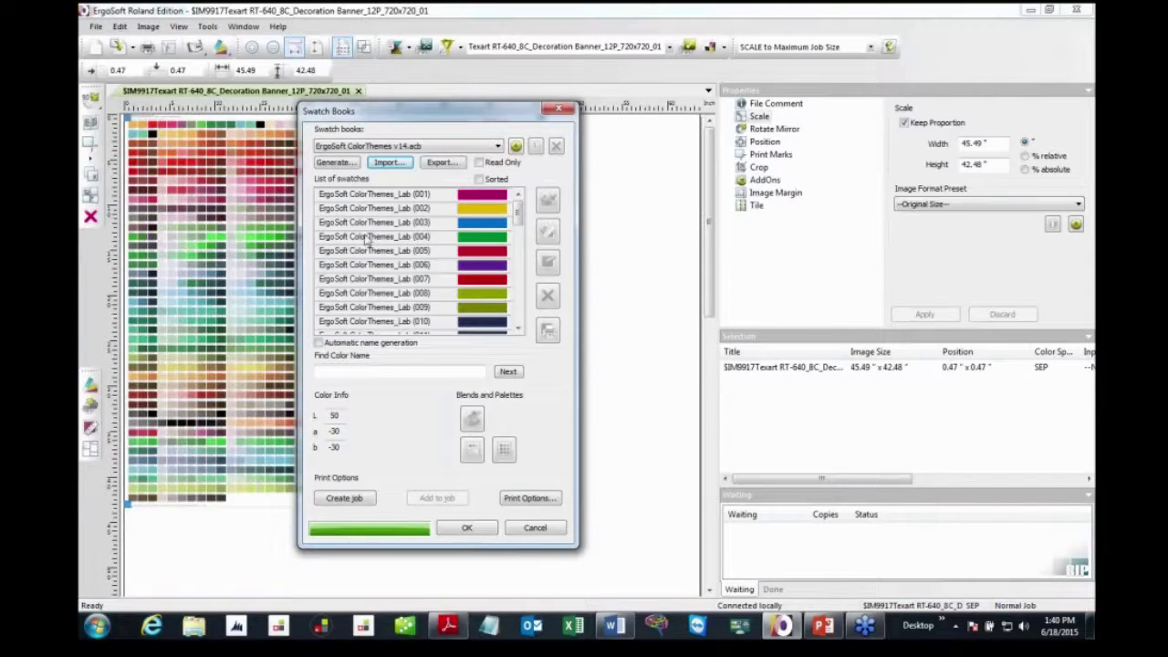
Check the Lab values of the first three swatches in the ErgoSoft ColorThemes v14 swatch book.
left_click(468, 201)
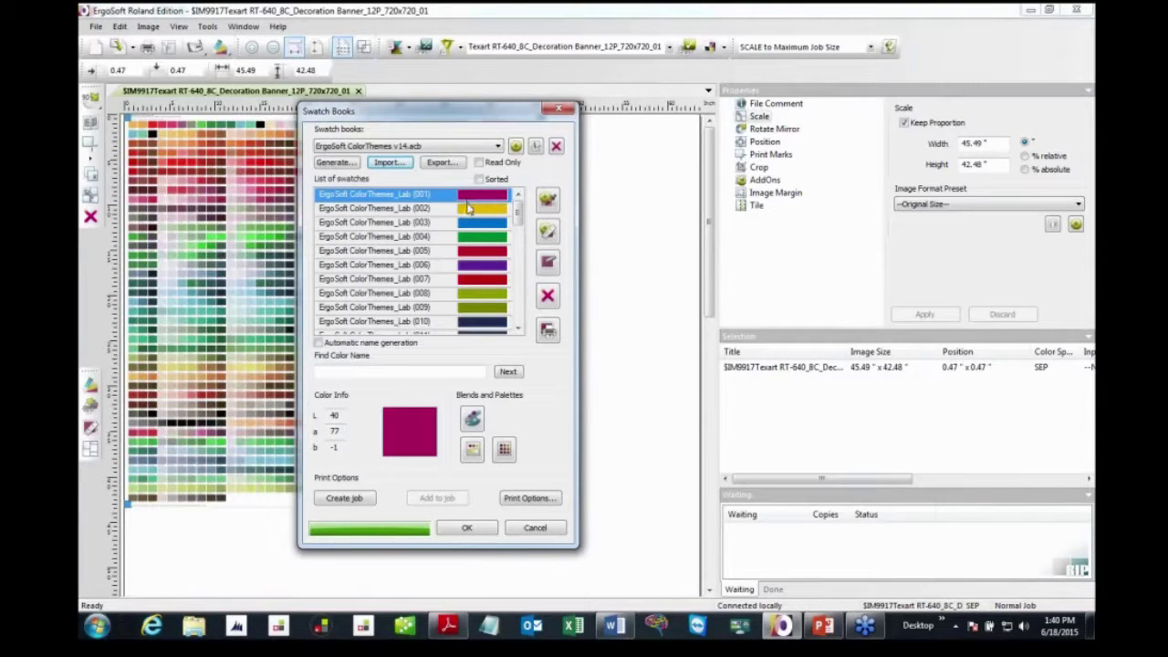
left_click(469, 209)
left_click(466, 224)
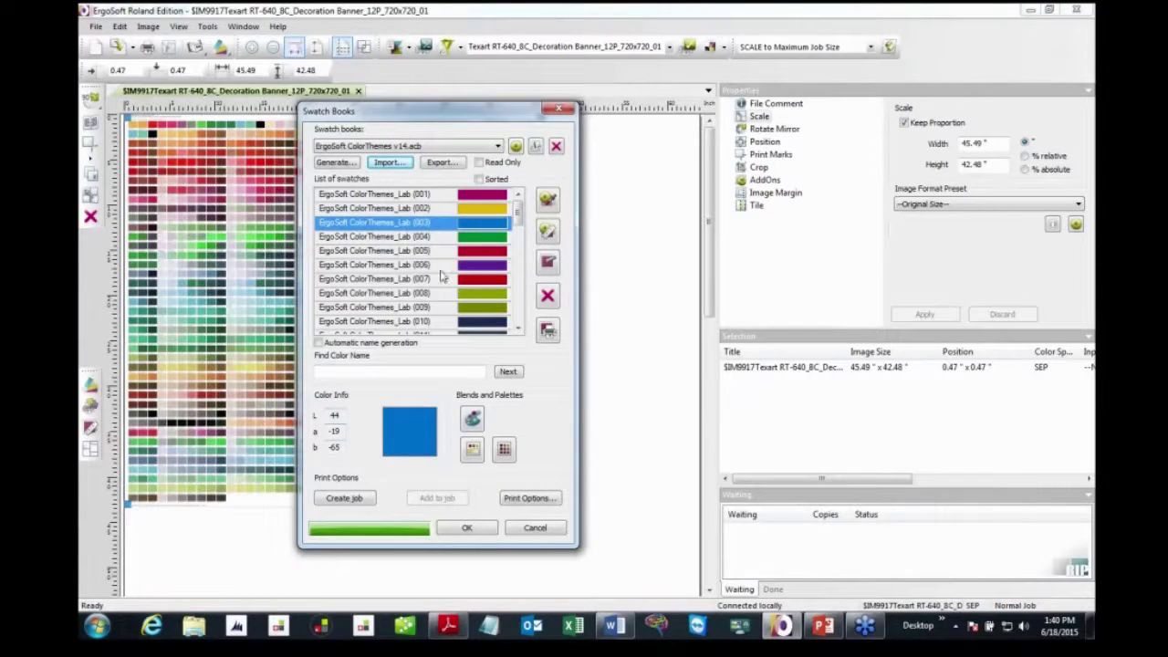
Replace the colors of swatches ErgoSoft ColorThemes_Lab (002) and (001) with colors measured from printed samples.
left_click(469, 209)
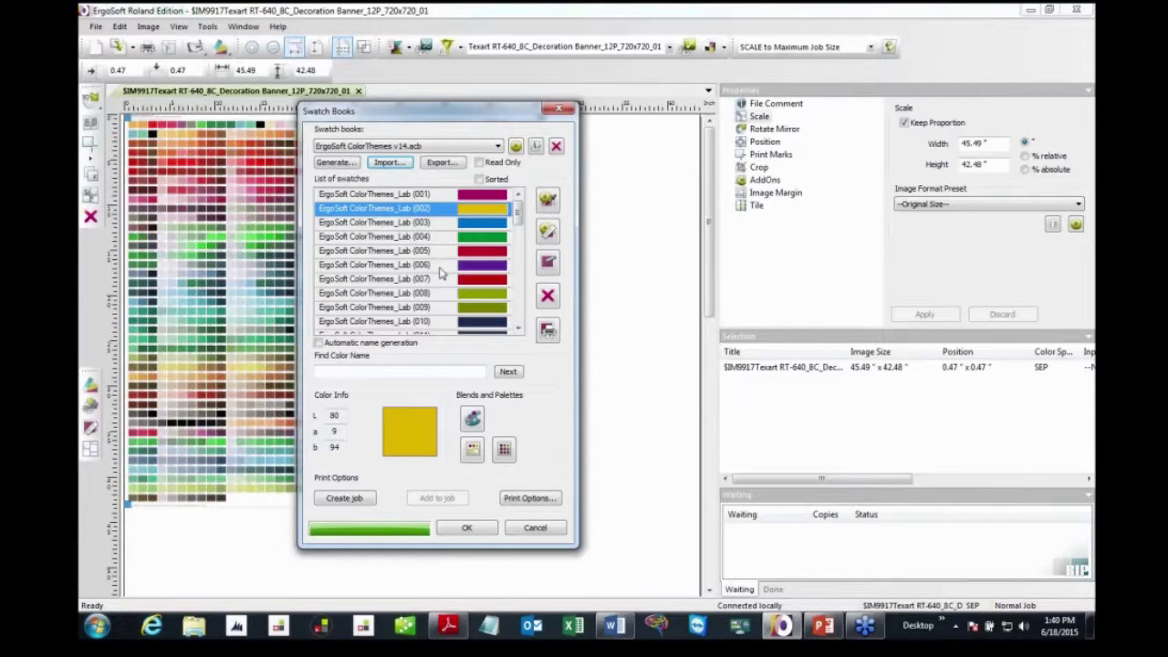
left_click(548, 265)
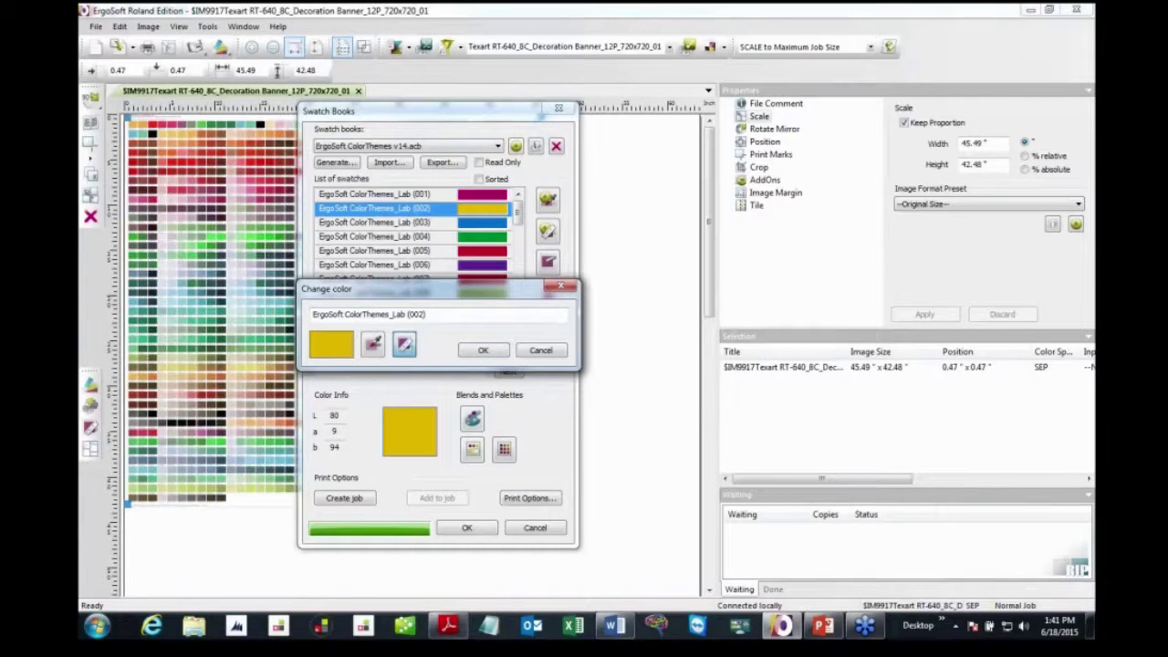
left_click(405, 343)
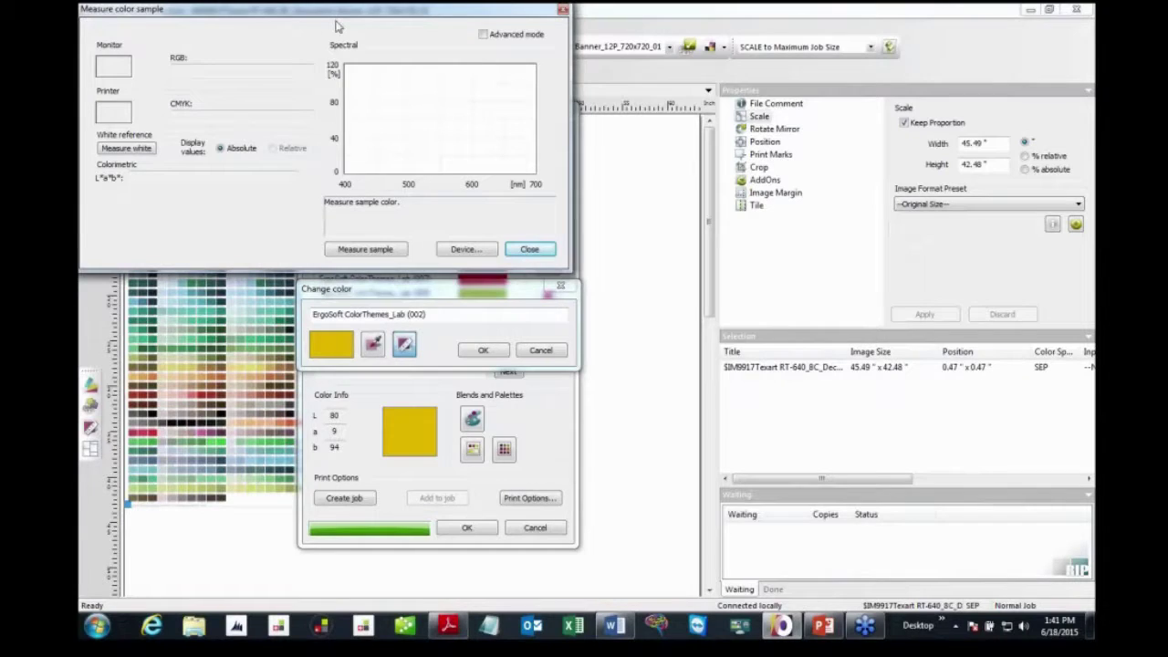
left_click_drag(330, 11, 486, 146)
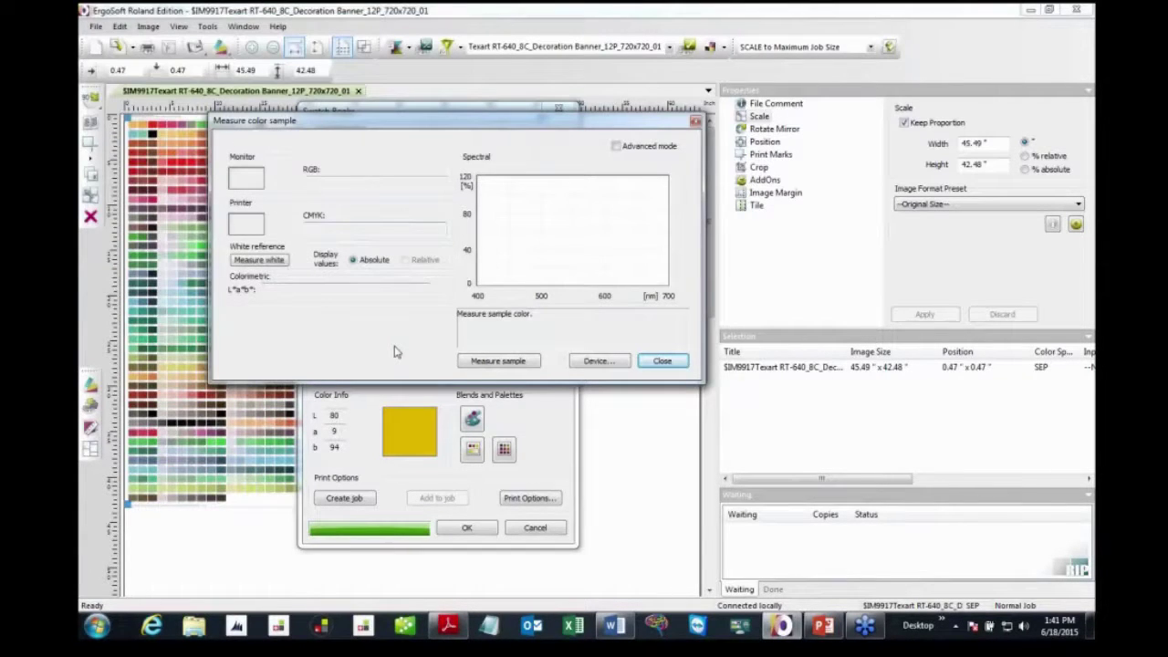
left_click(525, 362)
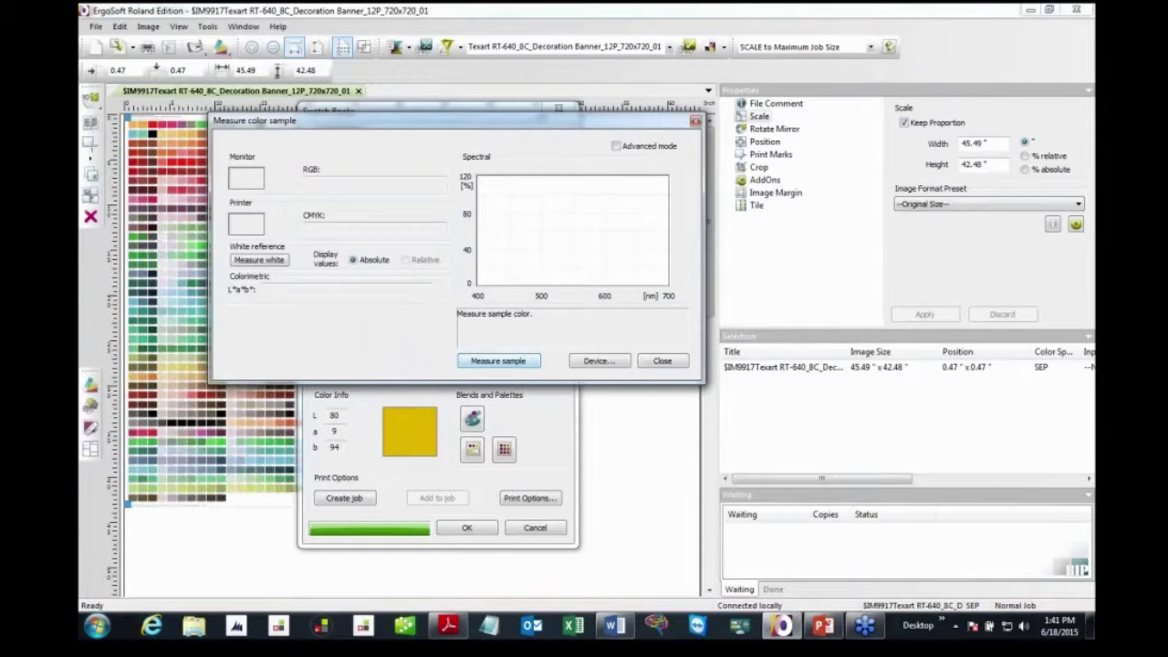
left_click(534, 361)
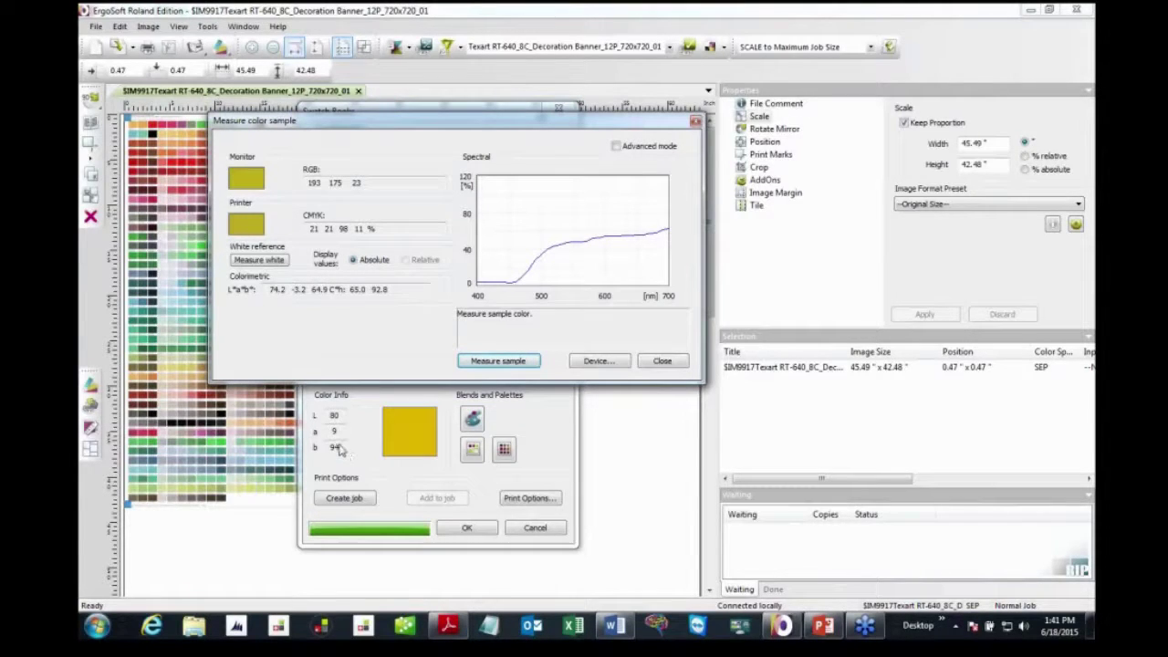
left_click(662, 361)
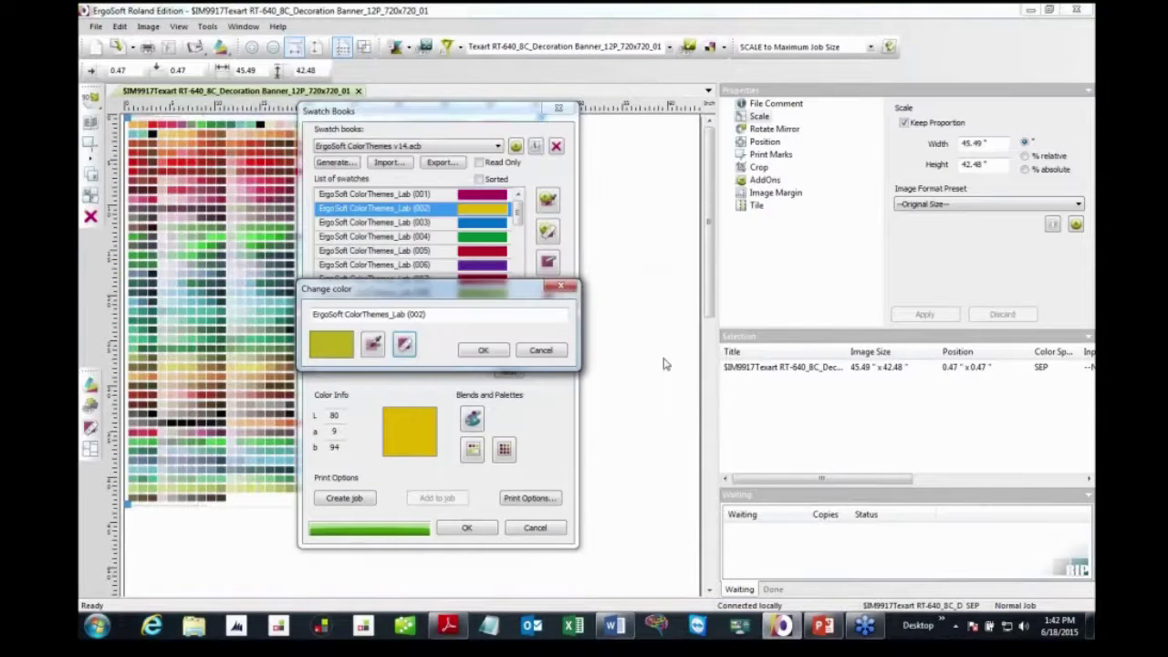
left_click(487, 353)
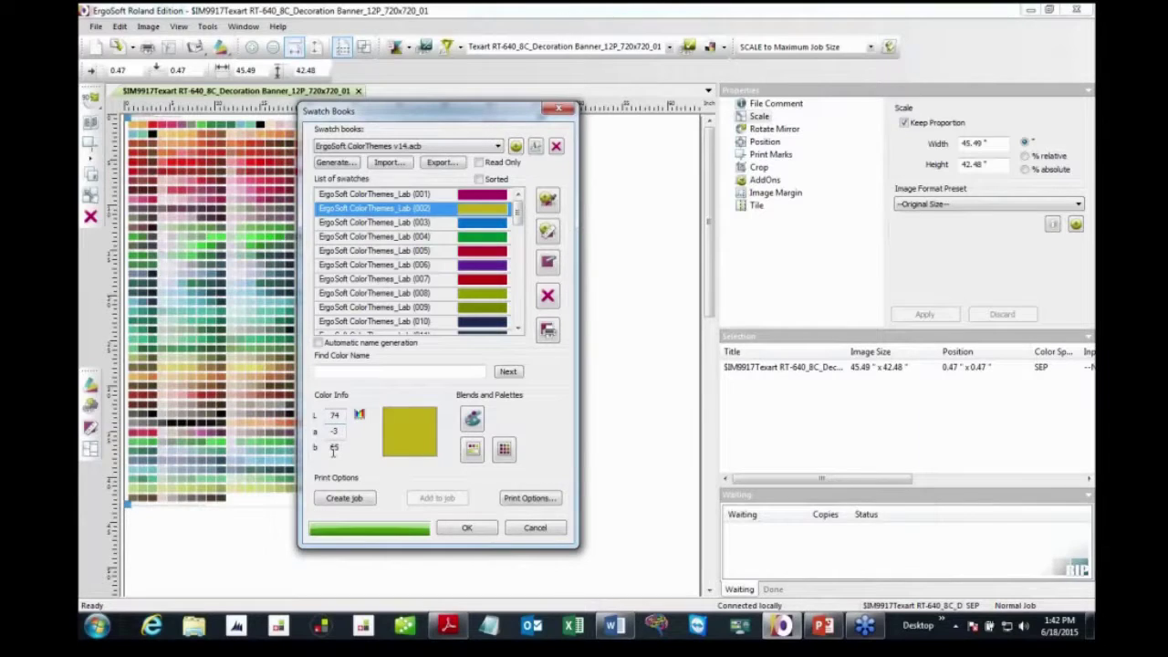
key("Up")
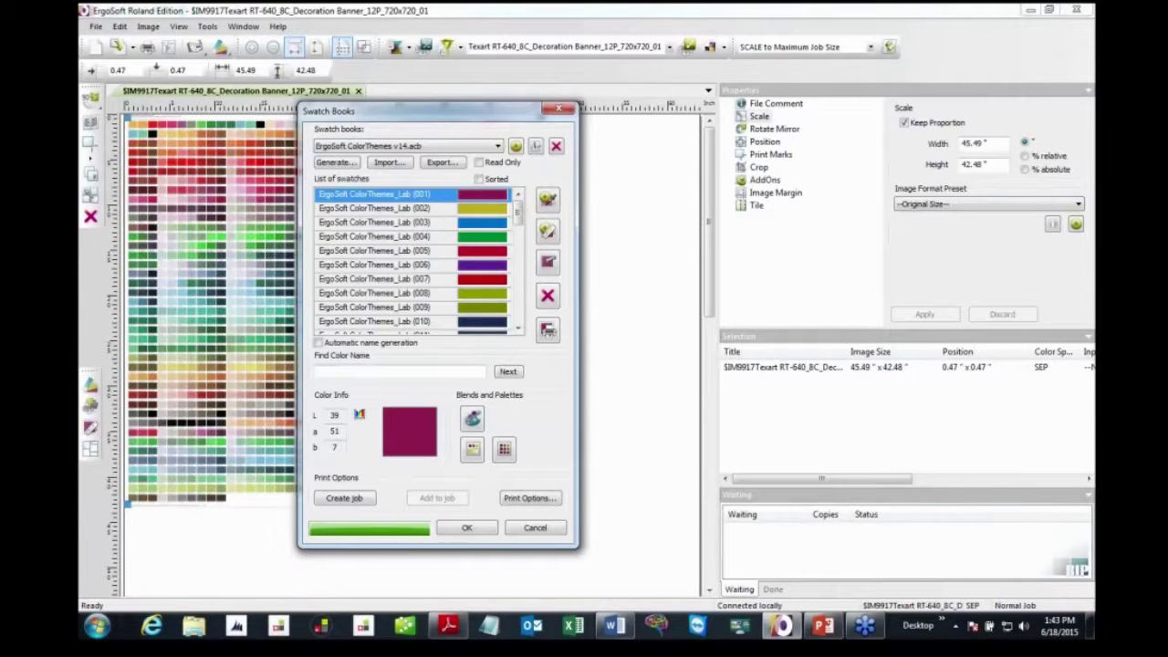
Export the swatch book to the ErgoSoft folder as ErgoSoft ColorThemes v14 (Correct Measured Values).acb, replacing the existing file, and close the swatch books.
left_click(433, 164)
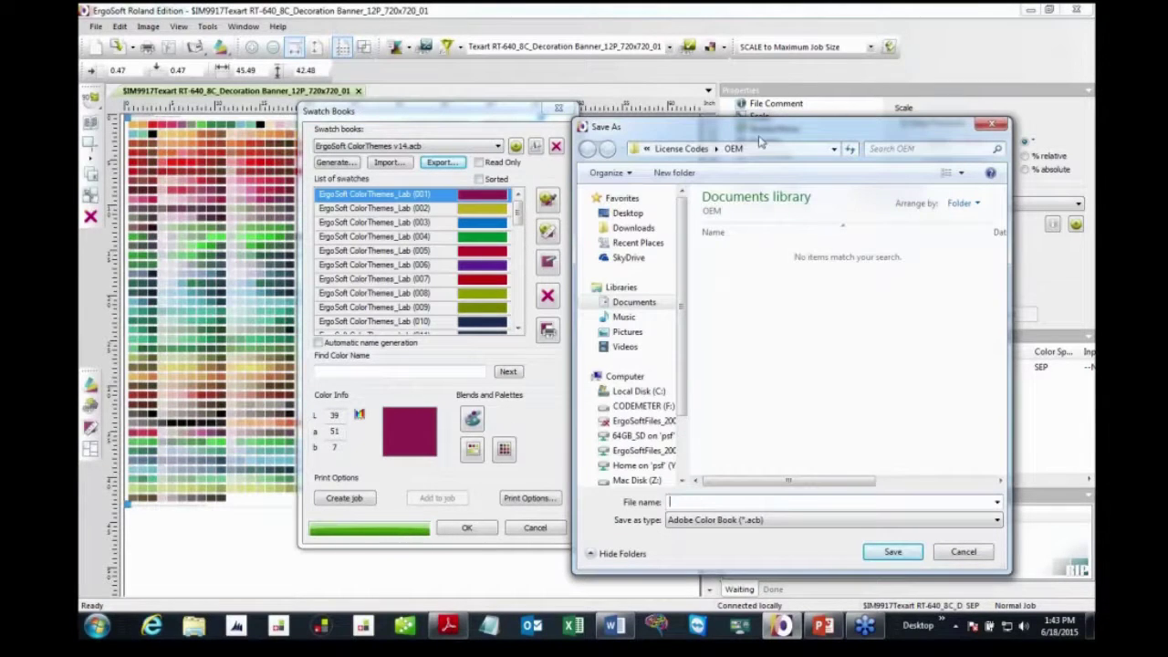
left_click(691, 149)
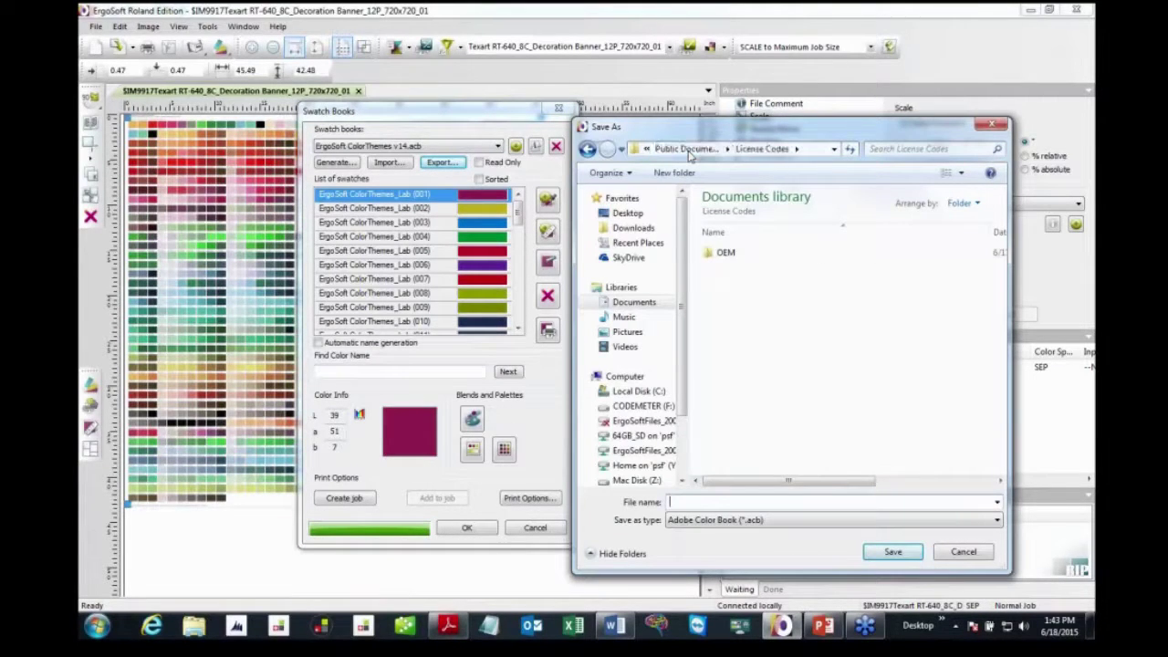
left_click(655, 244)
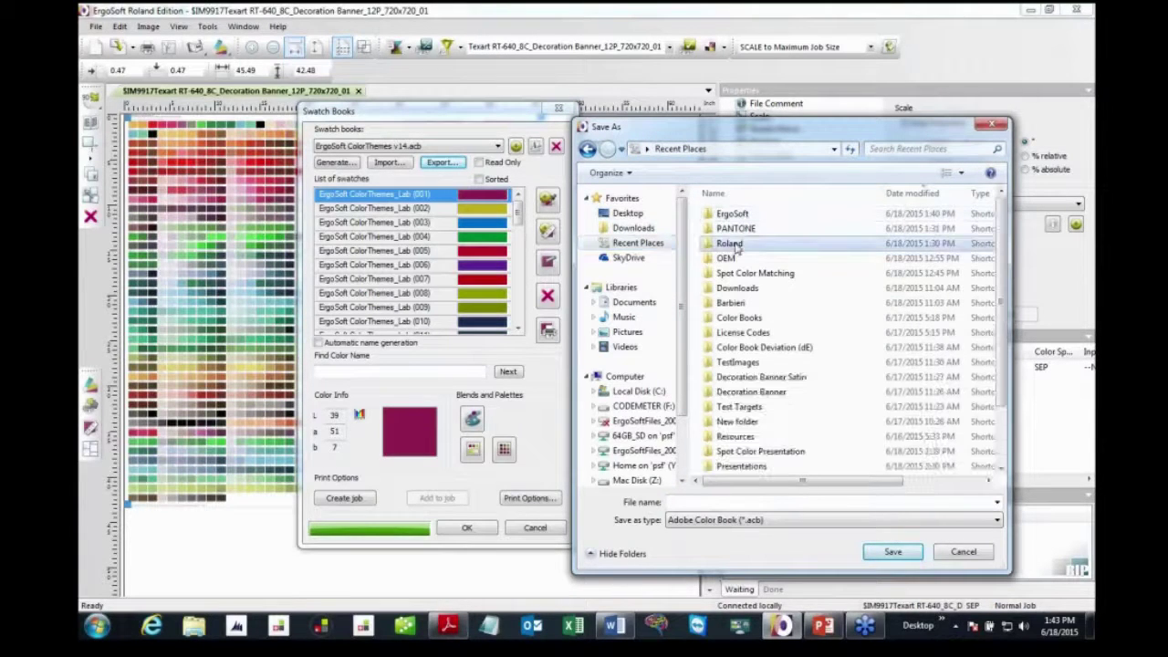
double_click(733, 244)
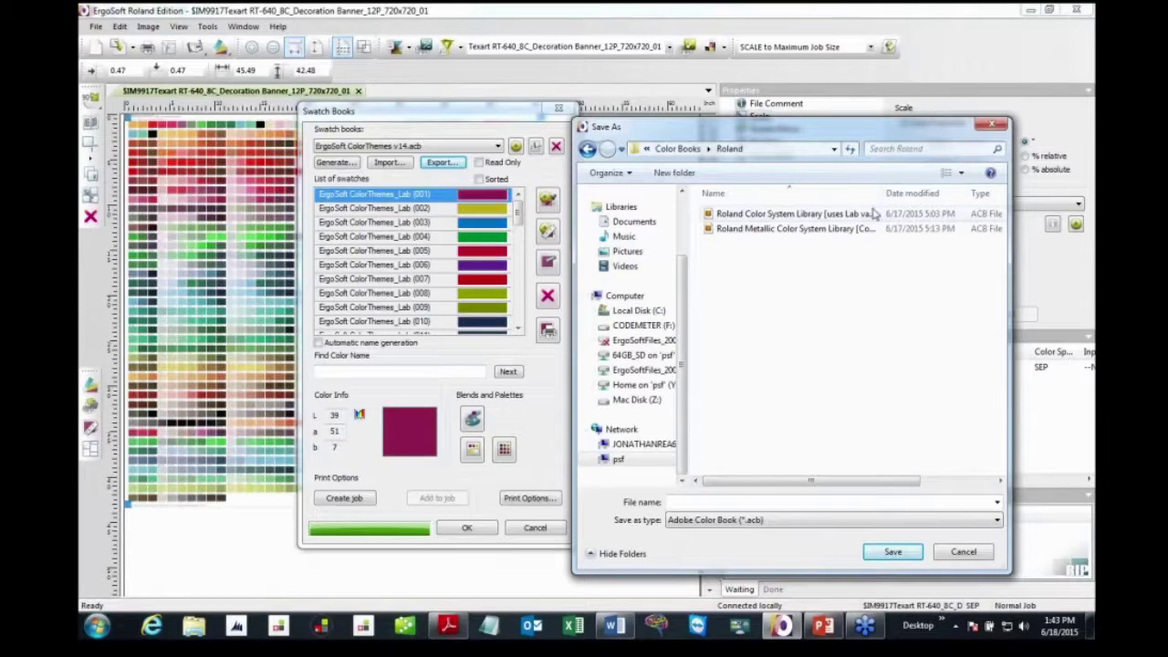
left_click(677, 149)
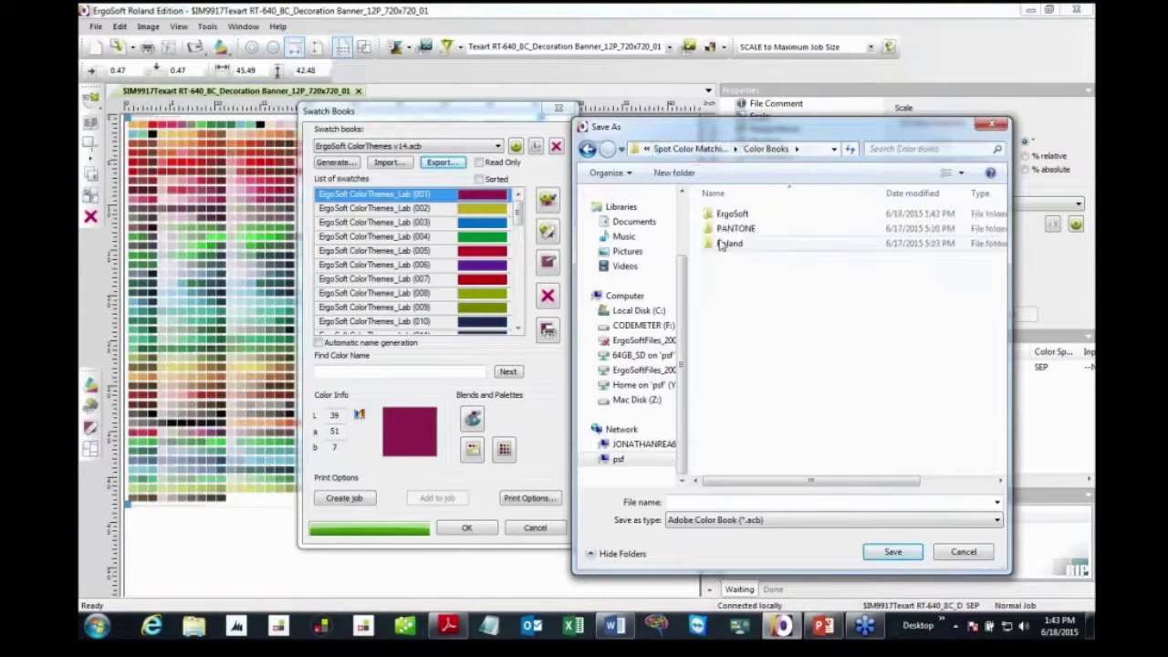
double_click(733, 214)
left_click(744, 214)
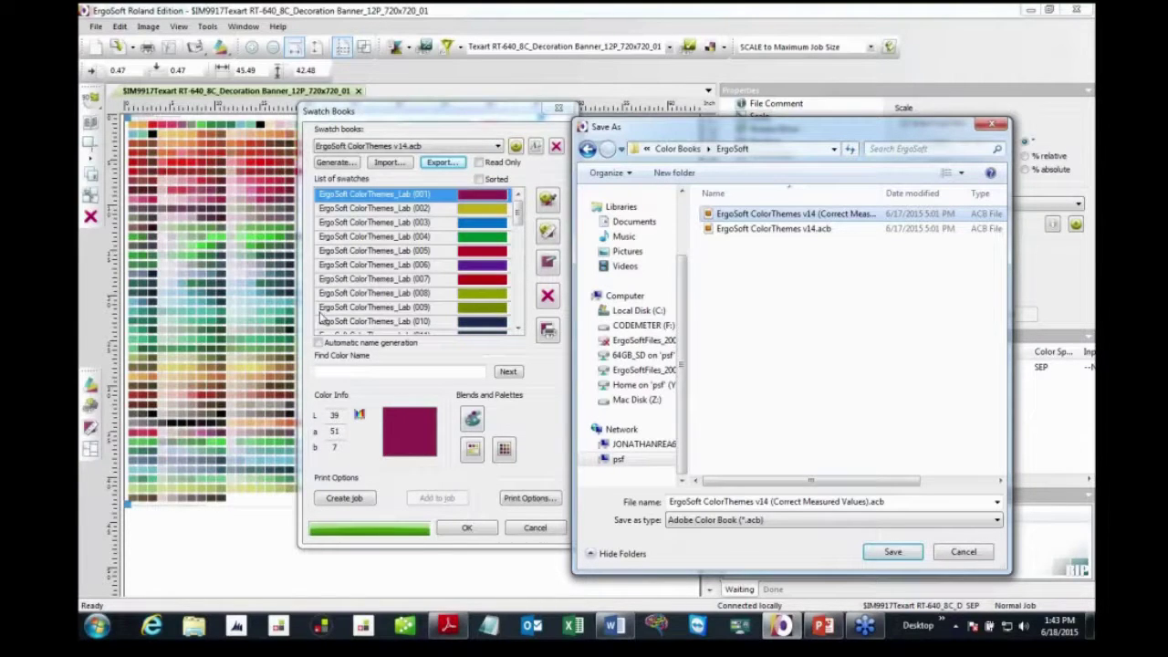
key("Return")
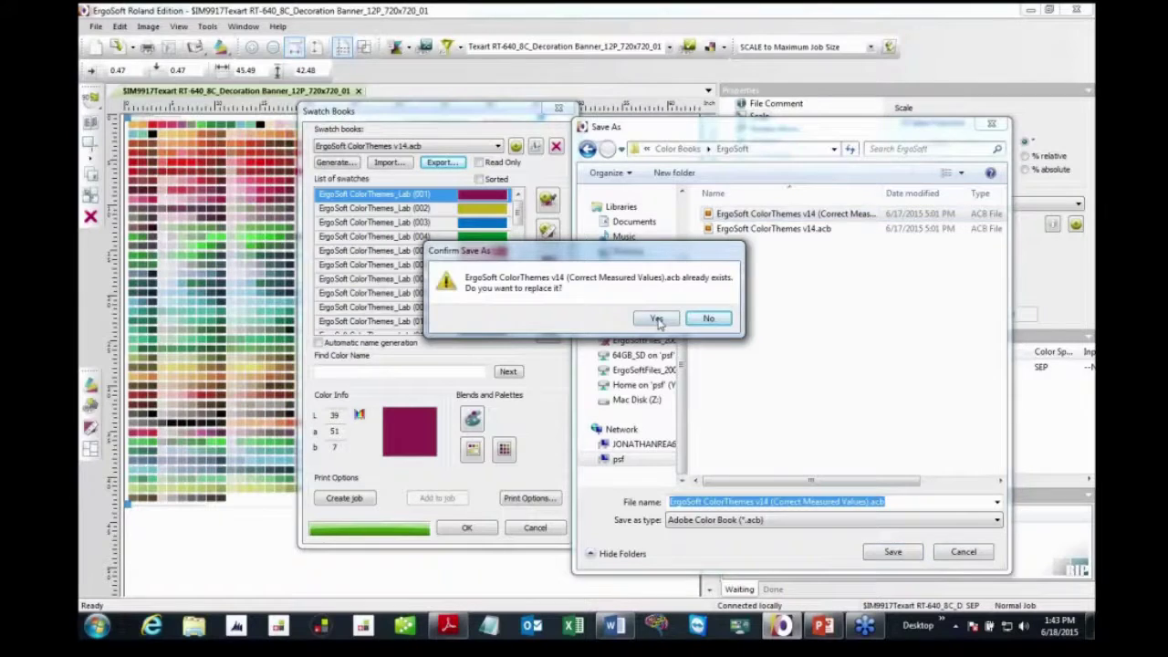
left_click(657, 318)
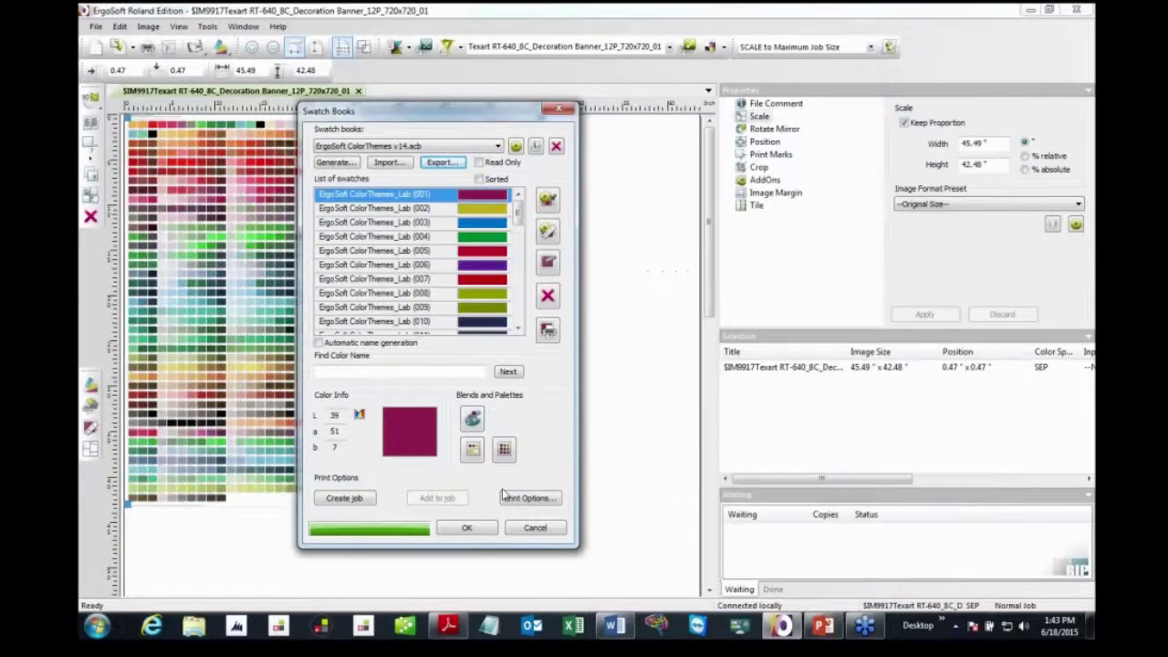
left_click(485, 534)
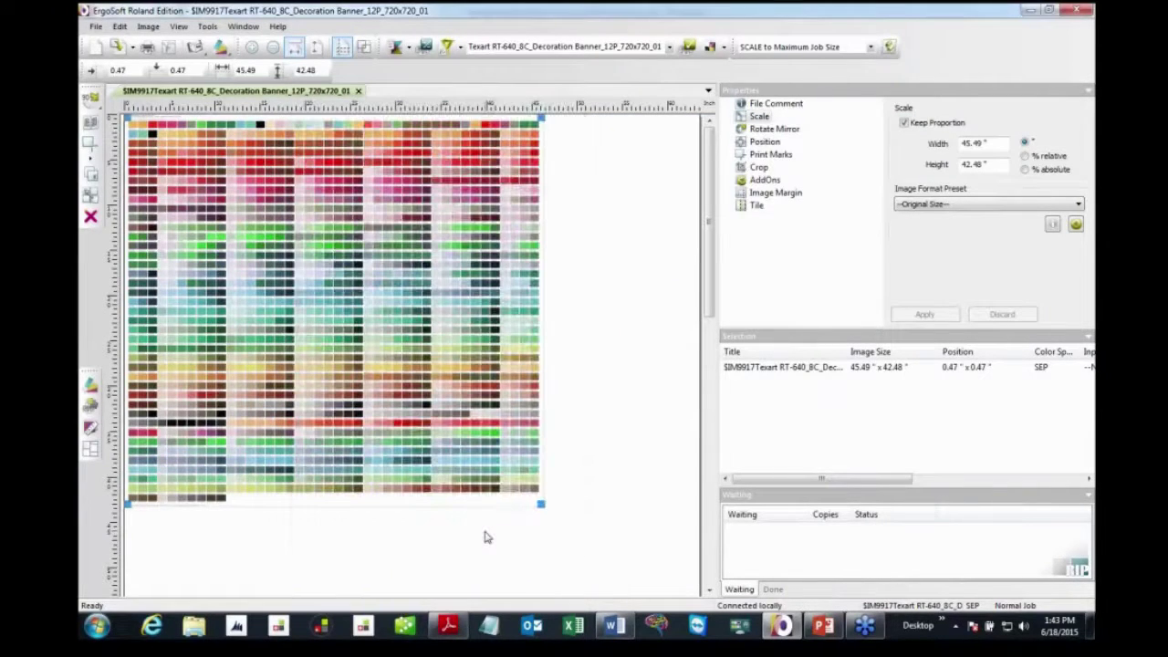
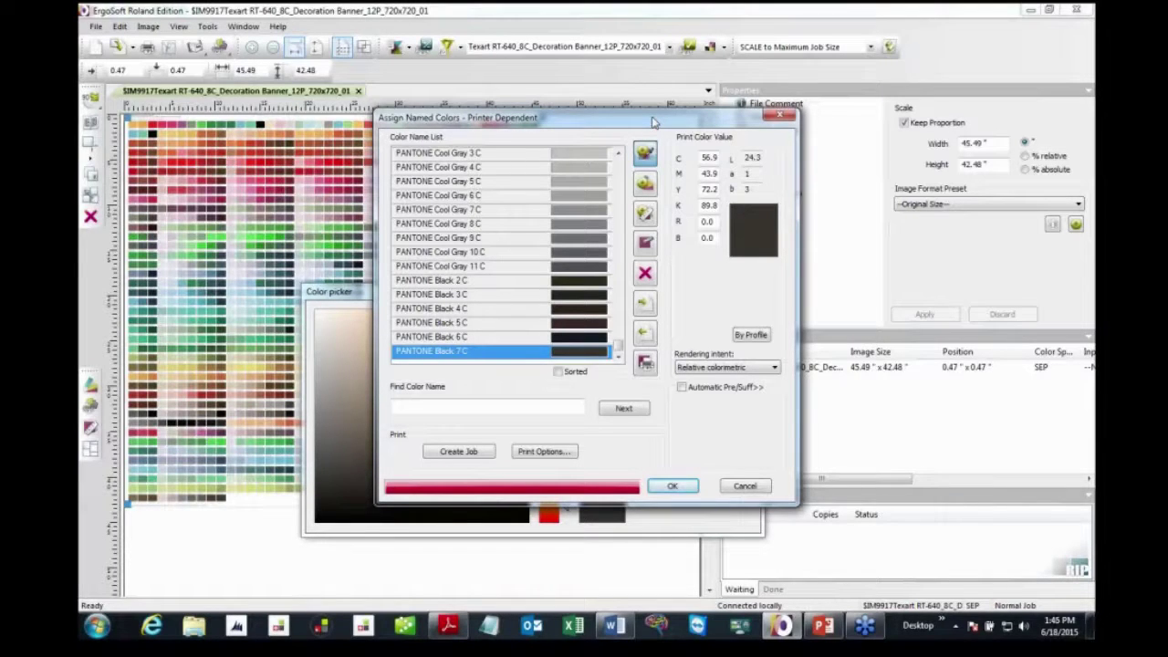
Leave the named colors unchanged and check which print environment is active.
left_click(745, 485)
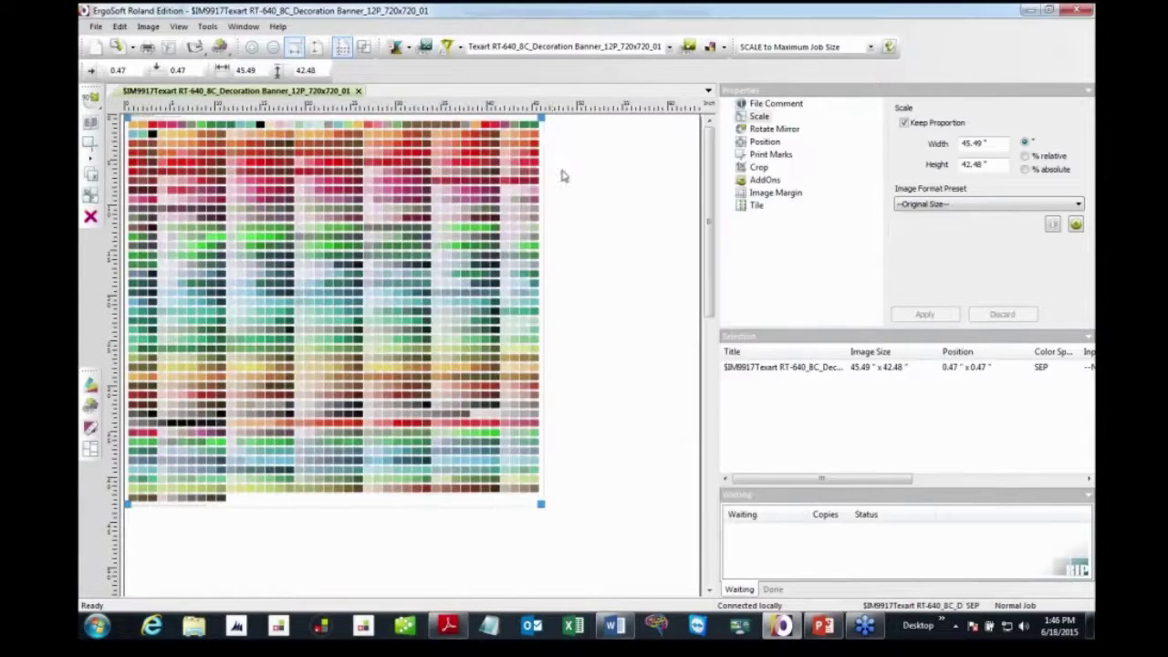
left_click(532, 47)
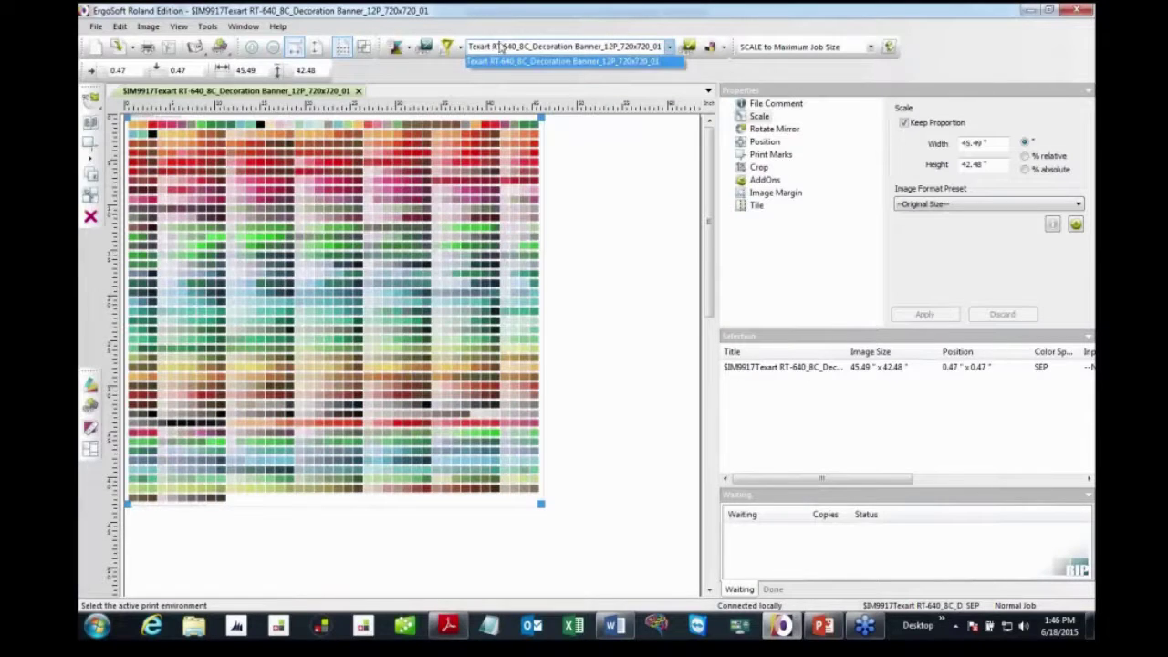
left_click(473, 50)
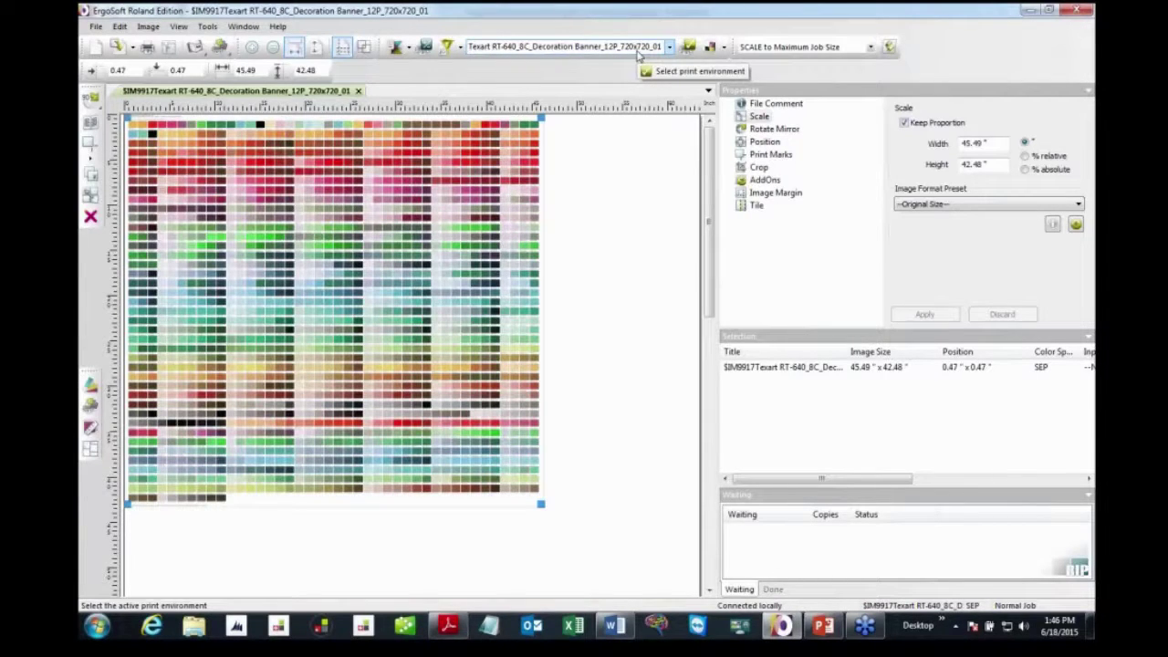
Import ErgoSoft ColorThemes v14 (Correct Measured Values).acb into the printer-dependent named colors, keeping the current color list.
left_click(209, 28)
mouse_move(272, 165)
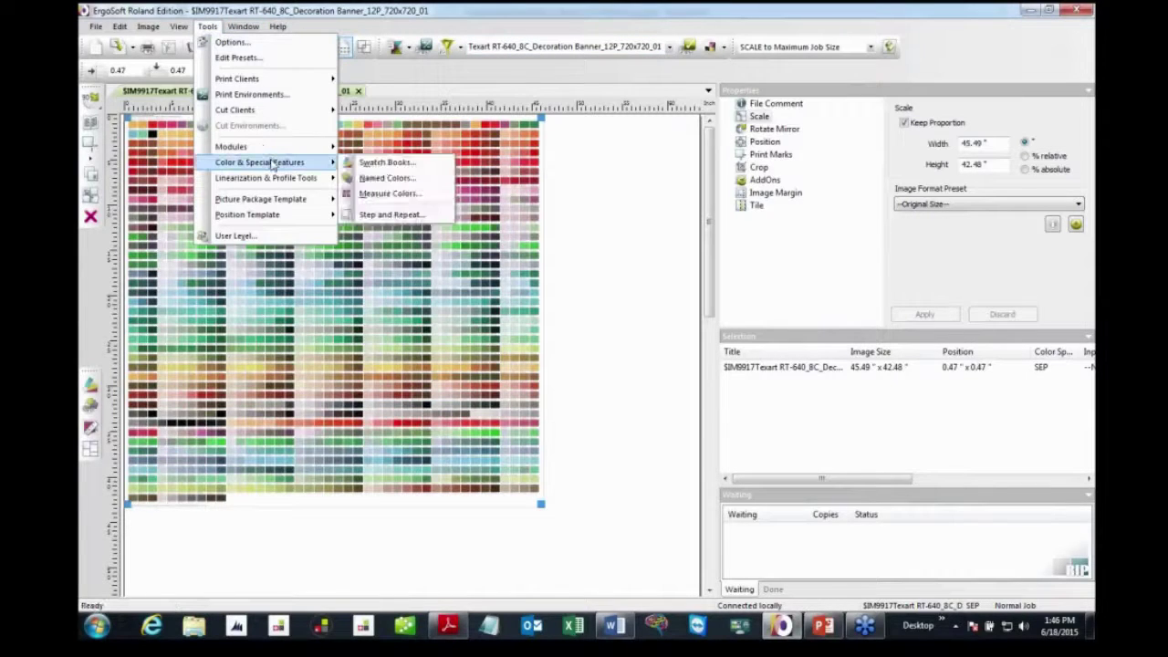
left_click(376, 179)
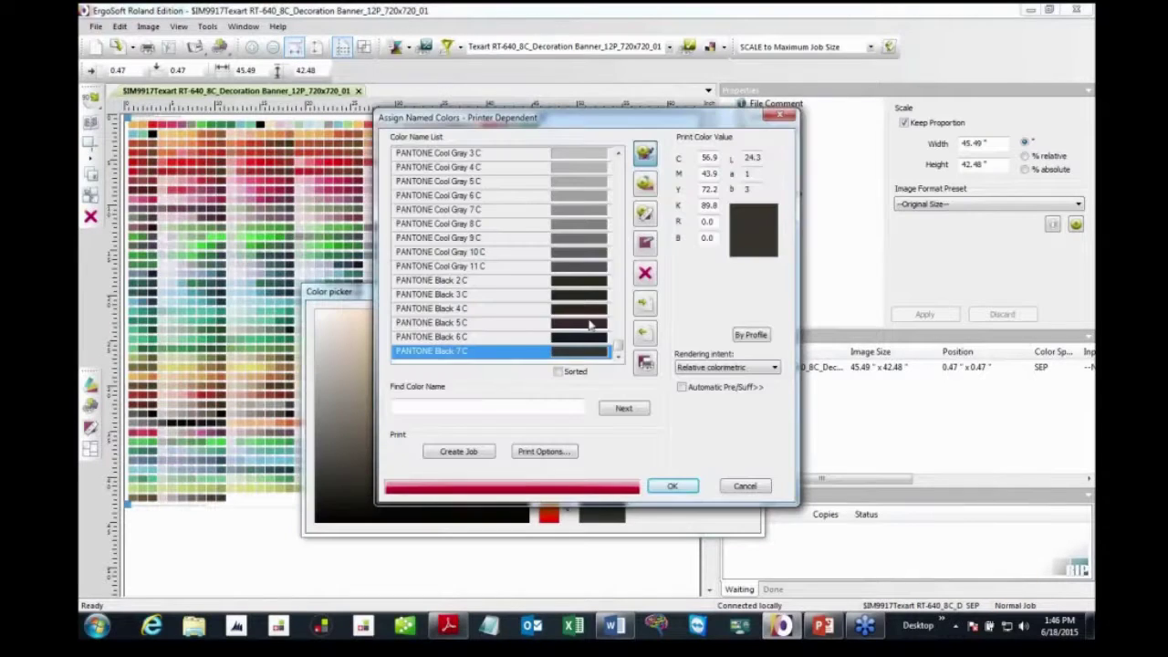
left_click(646, 305)
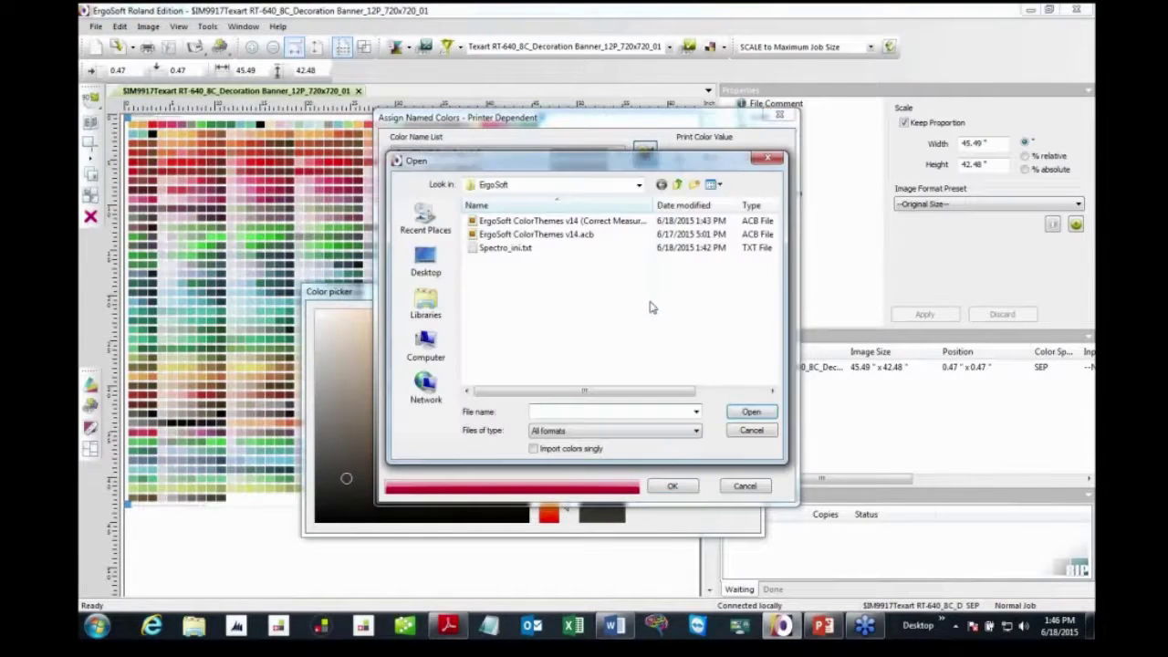
left_click(589, 222)
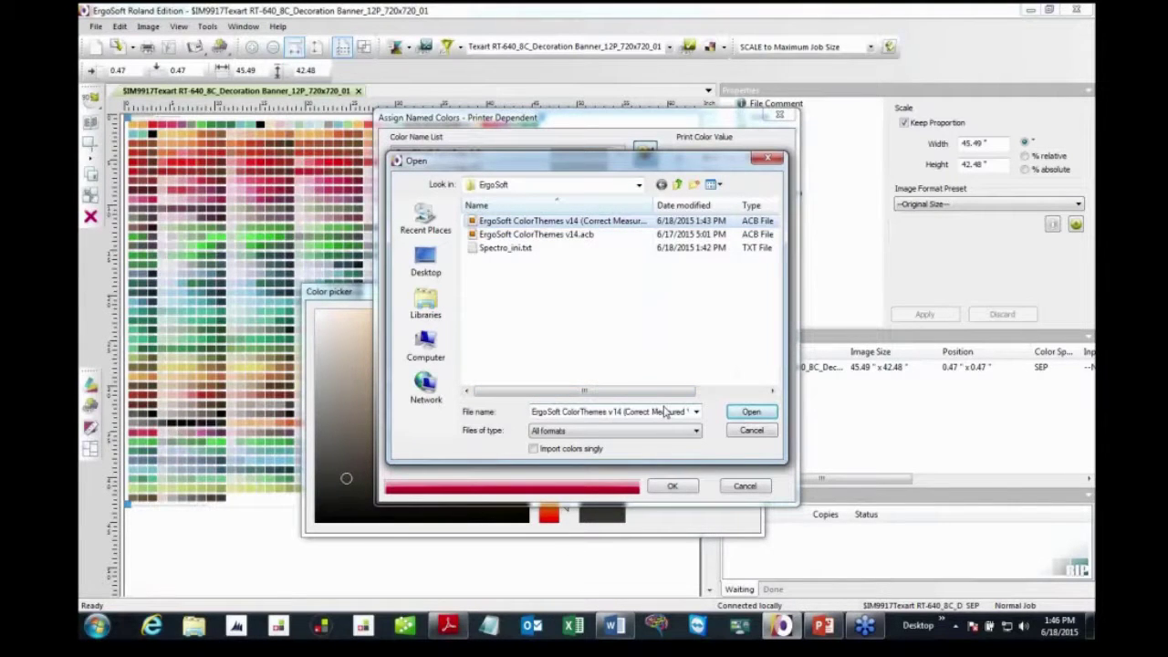
left_click(751, 411)
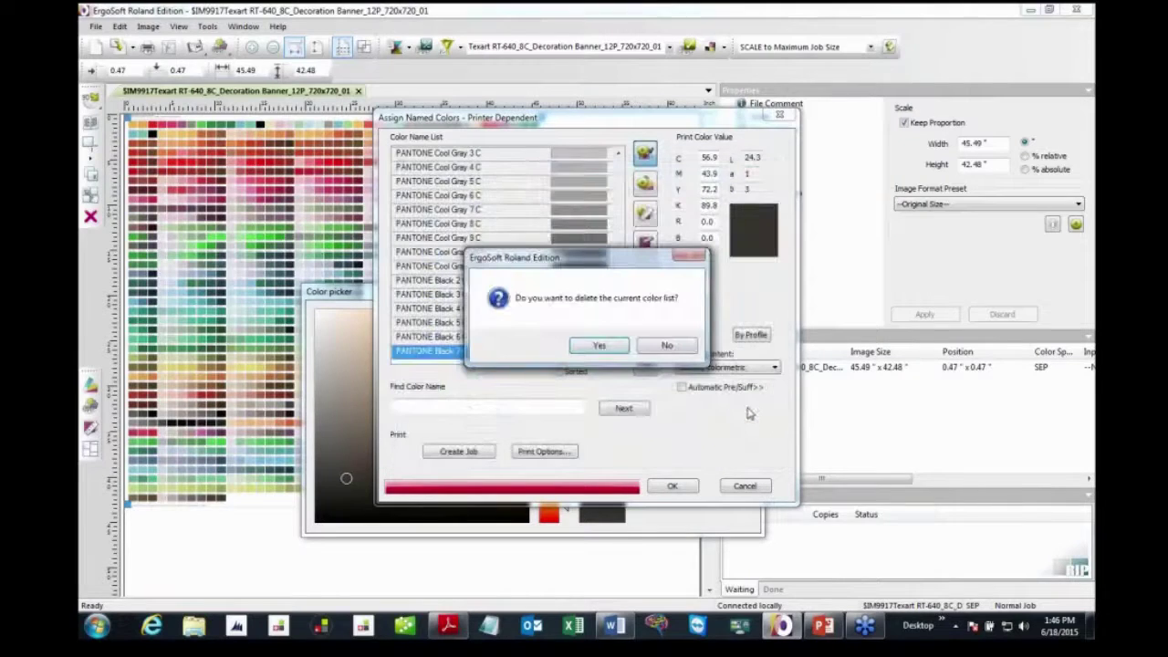
left_click(664, 345)
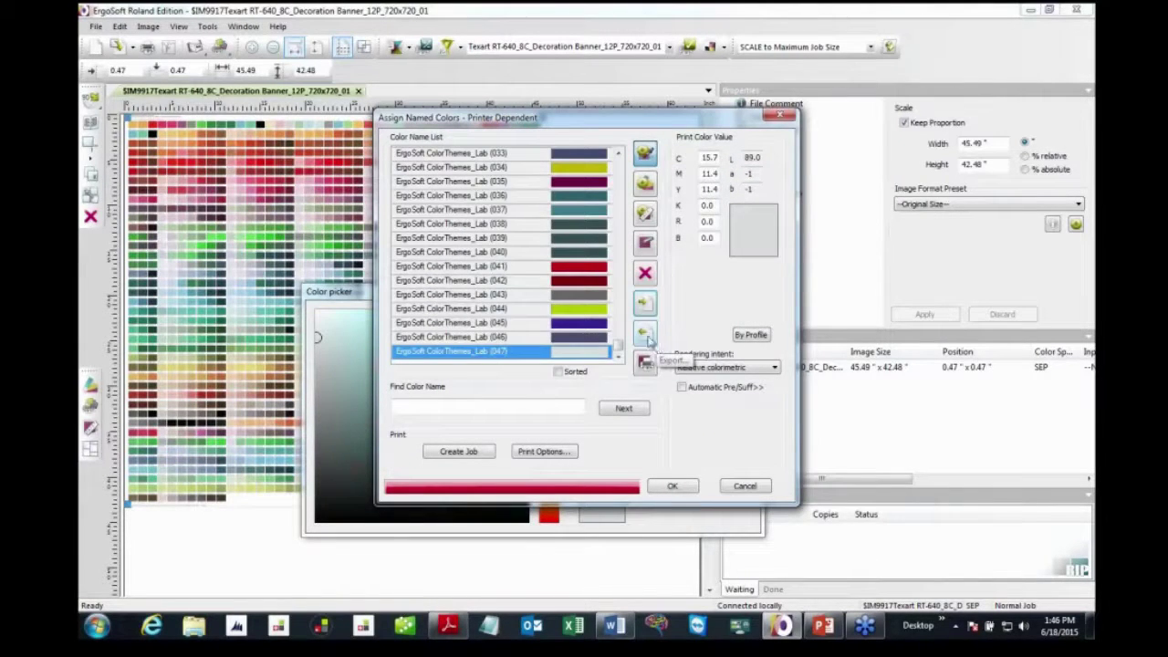
Review the similar-color print options for named color ErgoSoft ColorThemes_Lab (044) and save the named color list.
left_click(584, 315)
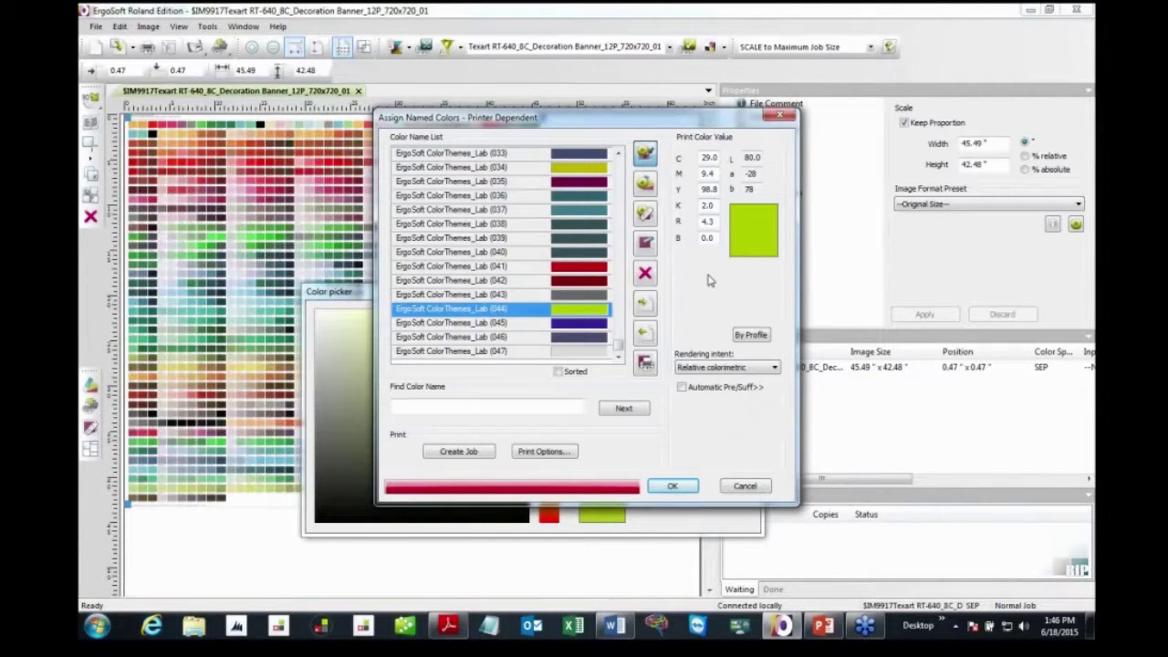
left_click(646, 360)
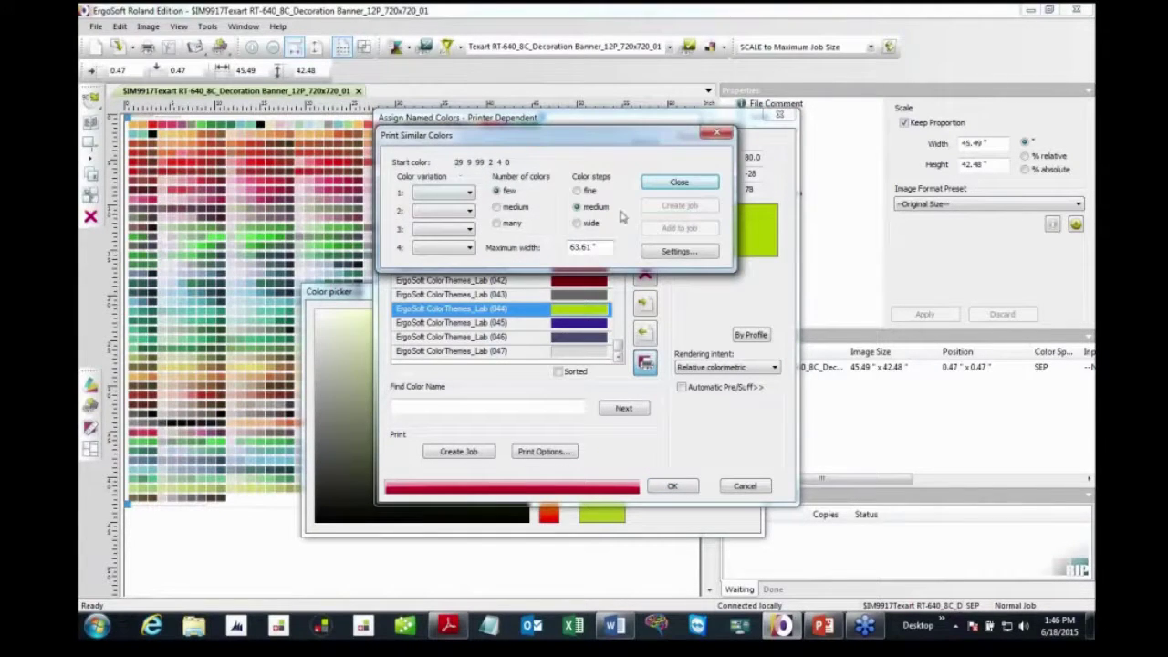
left_click(670, 185)
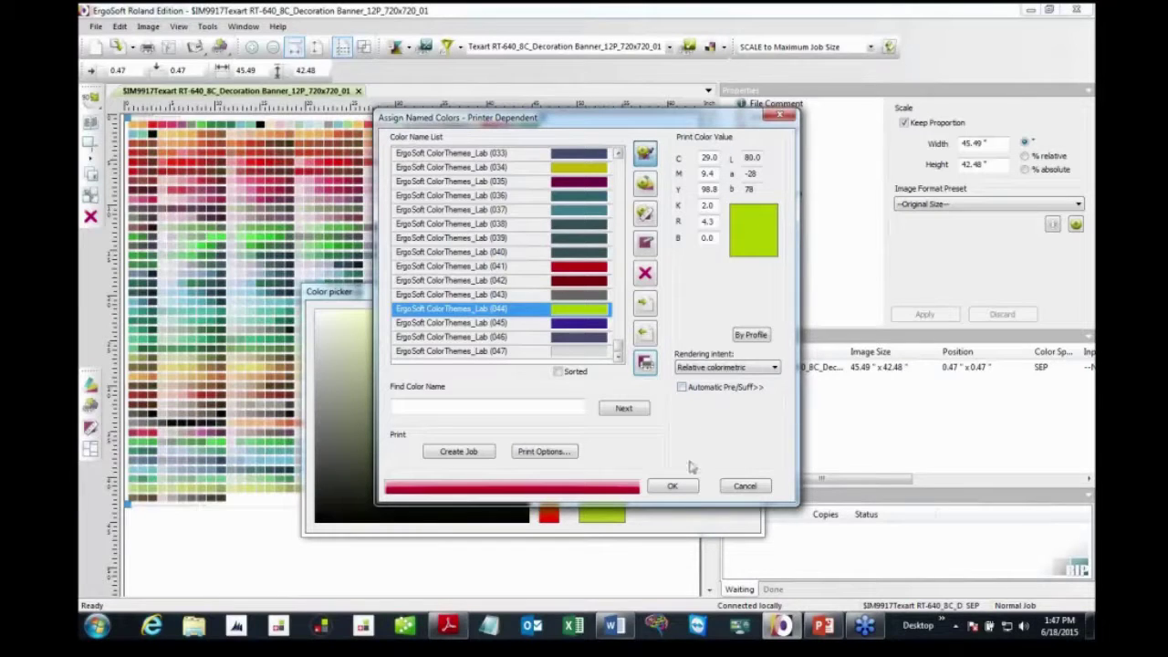
left_click(673, 485)
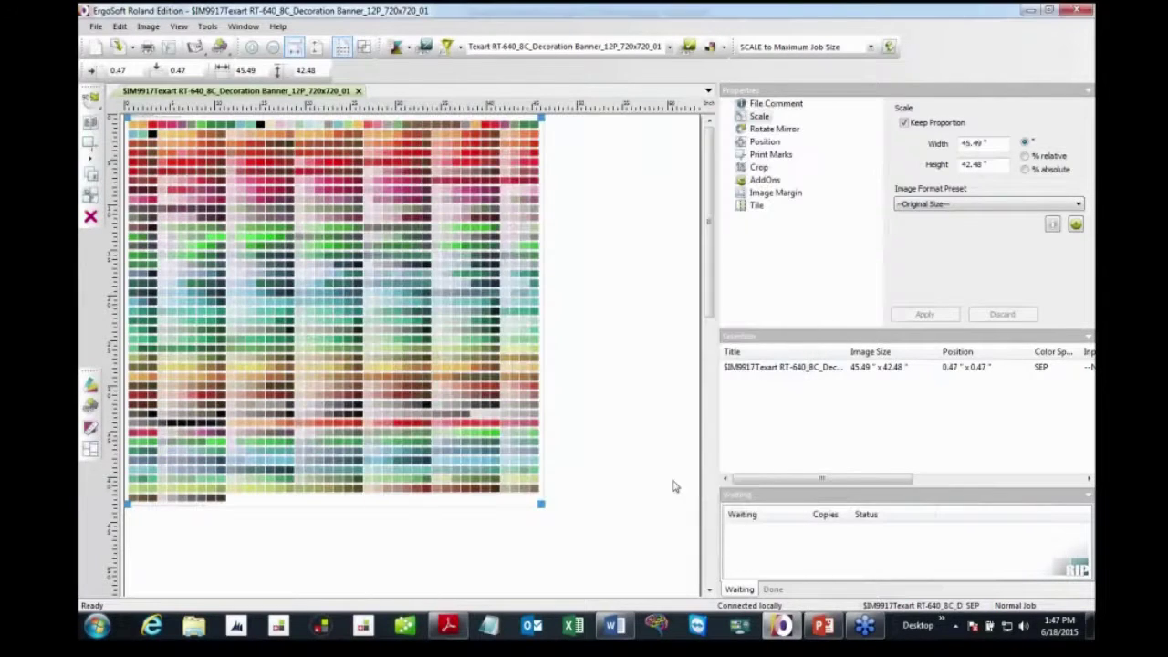
Check the imported colors in the named color list and open the swatch books to view the available books.
left_click(221, 52)
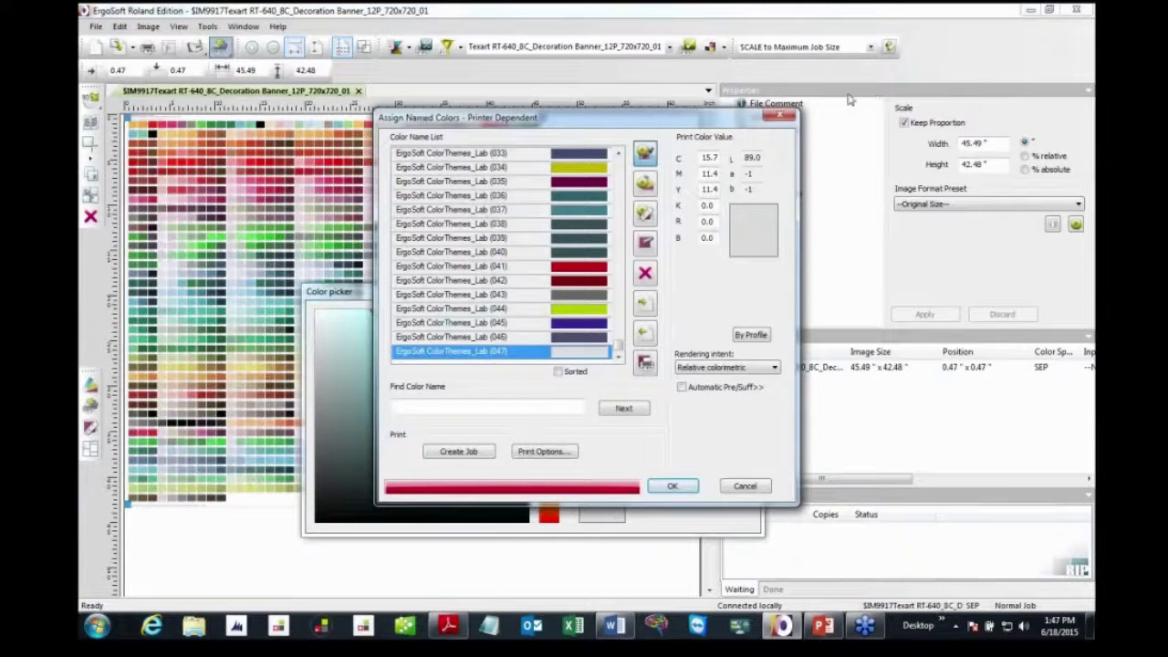
left_click(787, 116)
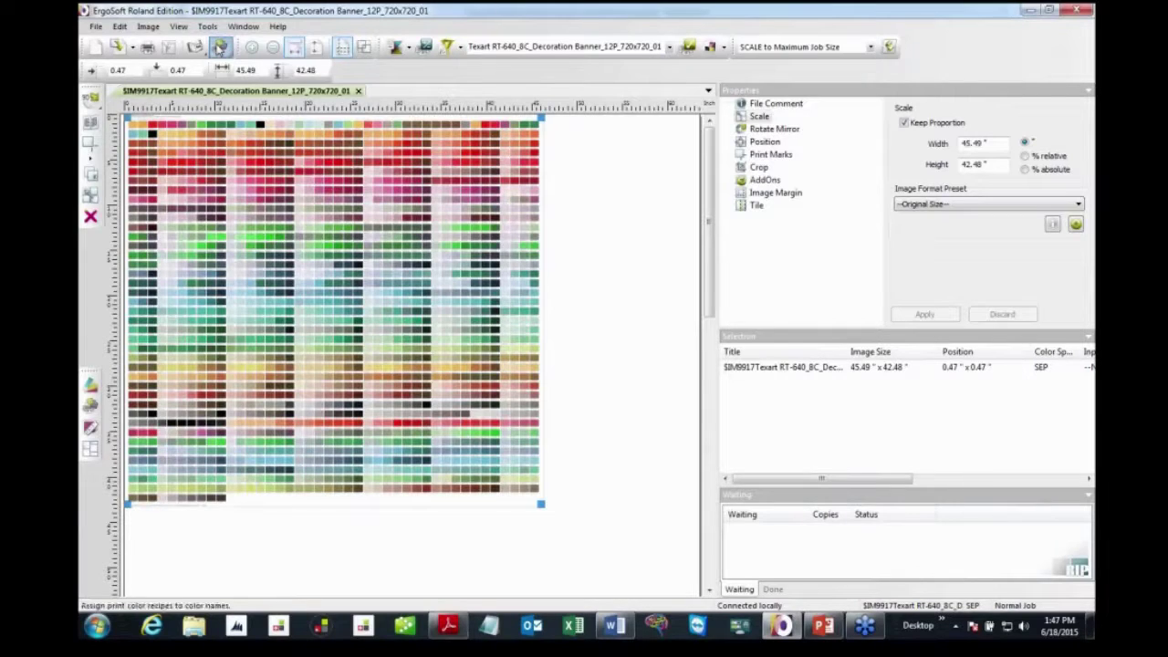
left_click(220, 47)
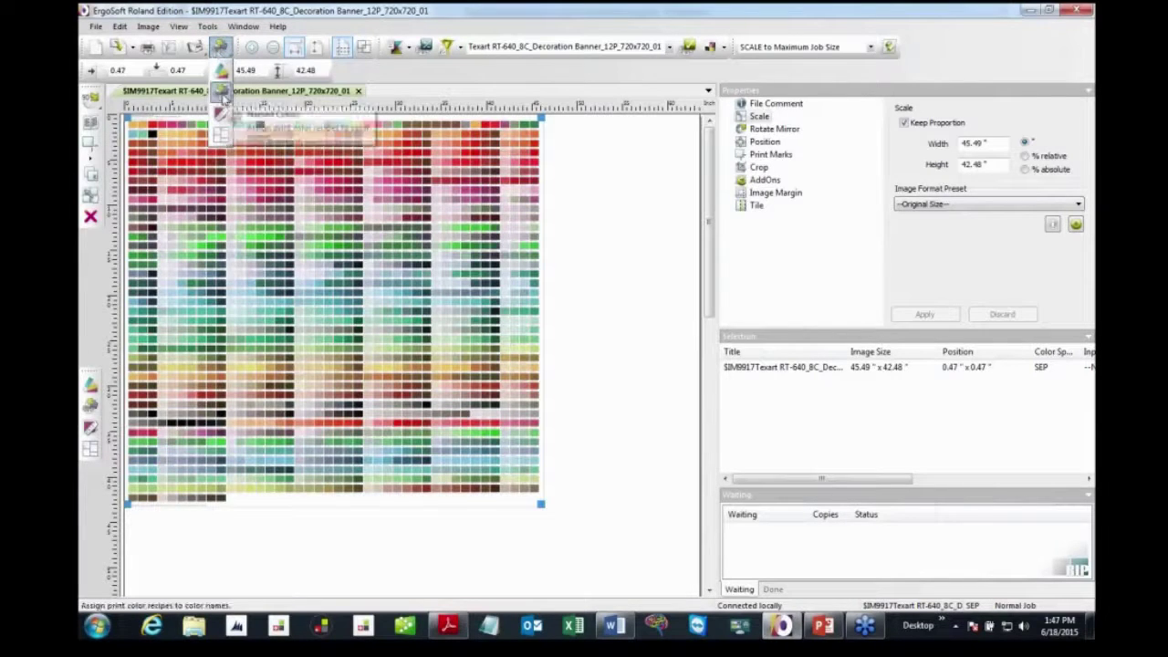
left_click(220, 82)
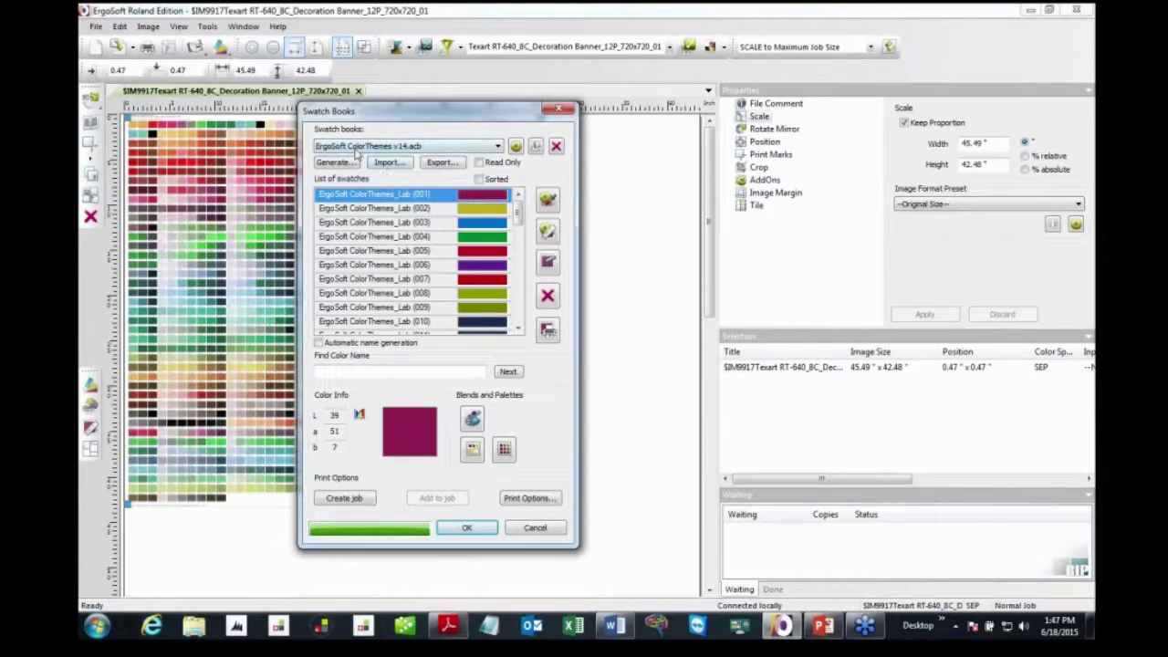
left_click(395, 148)
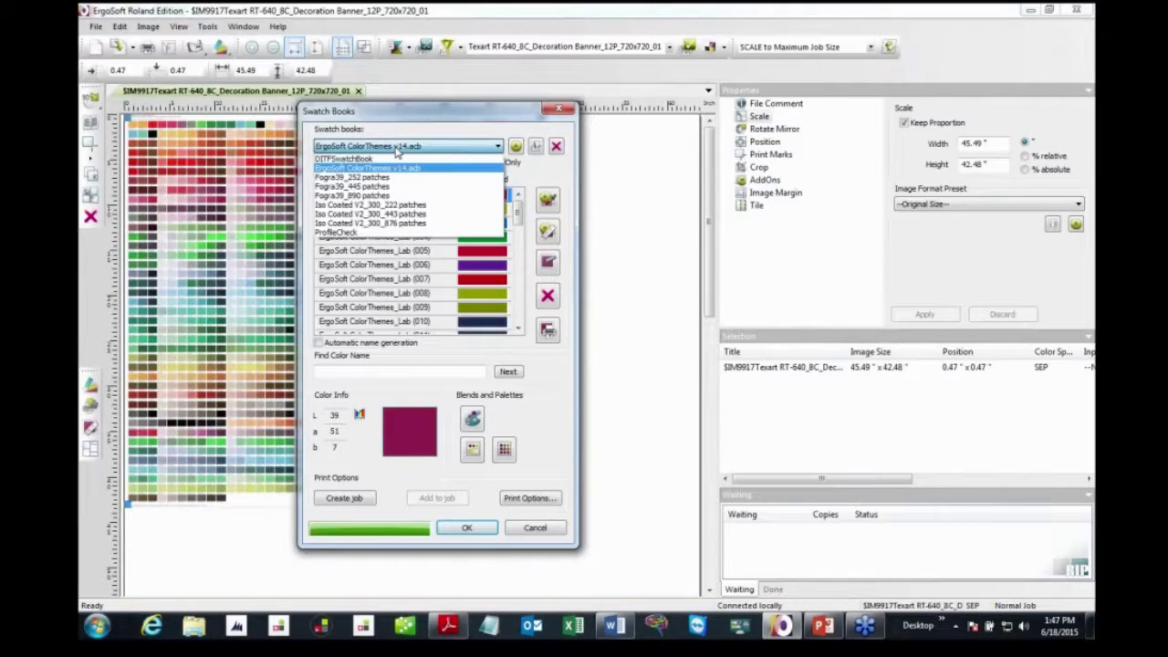
left_click(389, 131)
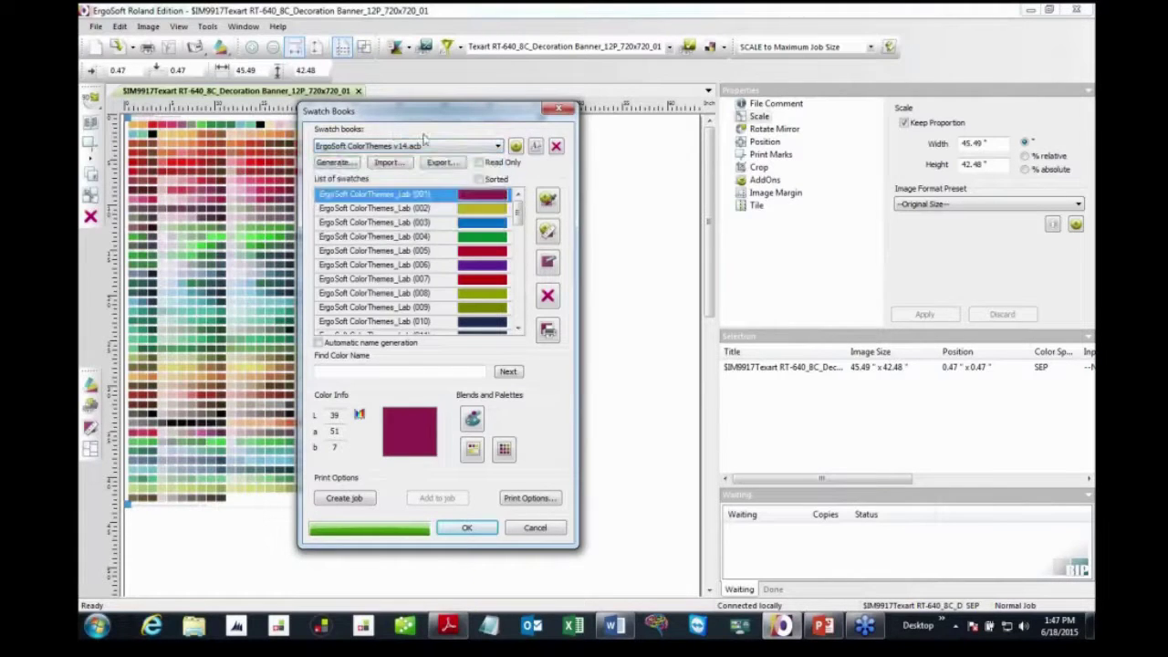
Add the 60% and 30% white blends of ErgoSoft ColorThemes_Lab (001) to the swatch book, plus a mid-gray from the 30% blend's multi-color palette.
left_click(473, 452)
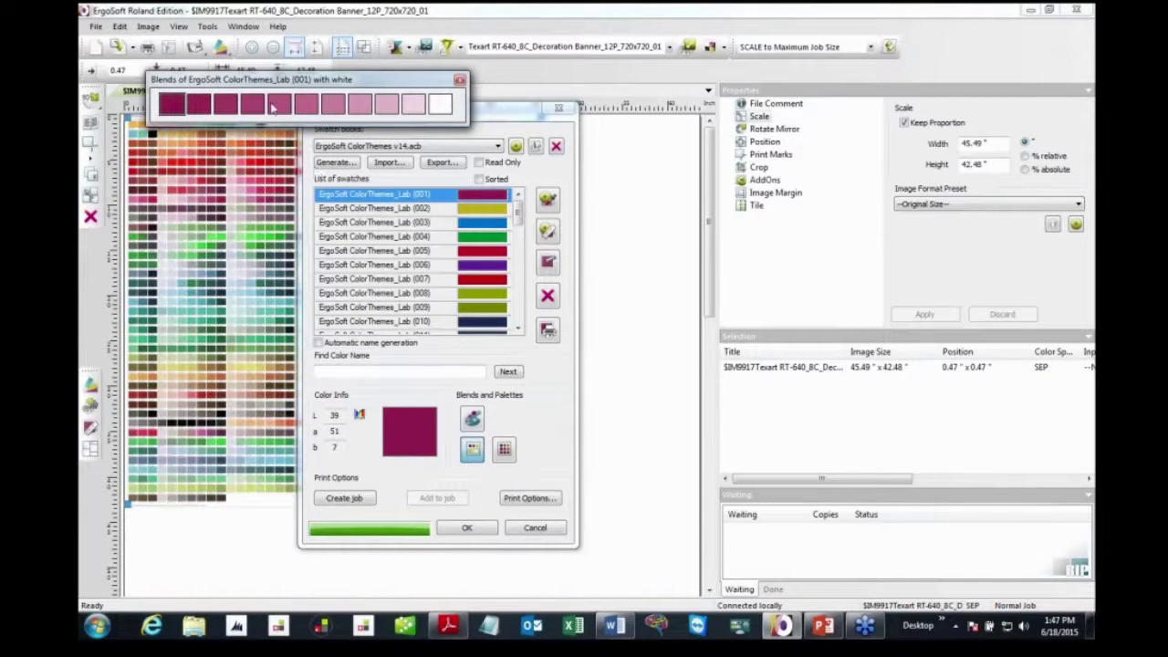
left_click(389, 210)
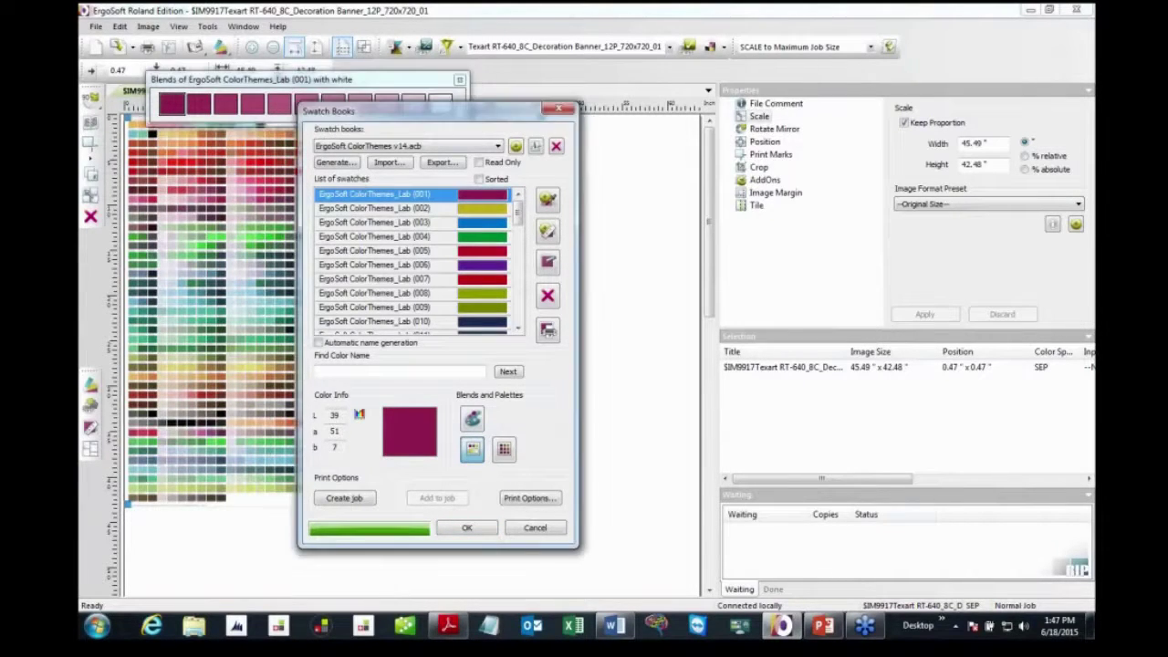
left_click(365, 100)
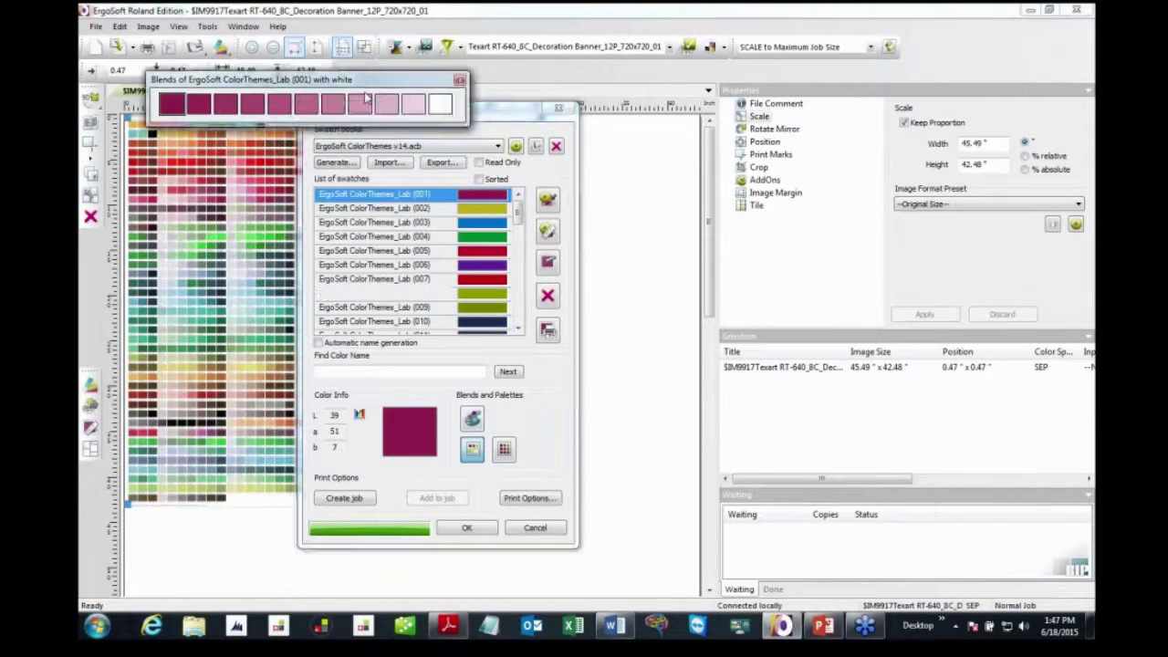
left_click(365, 100)
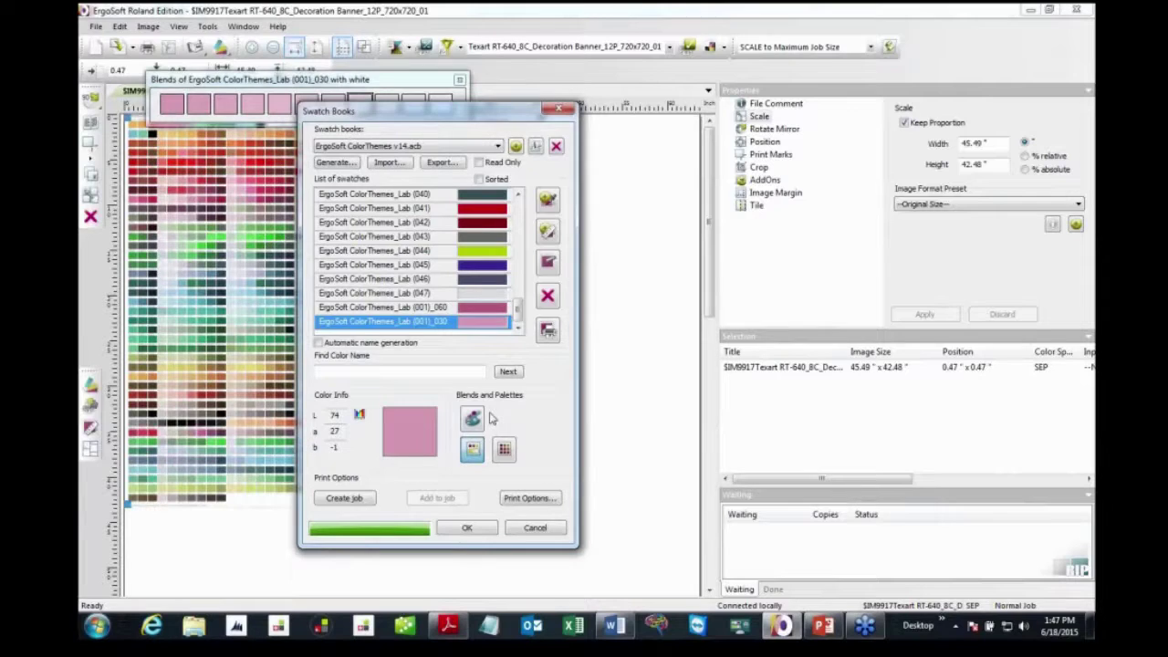
left_click(506, 448)
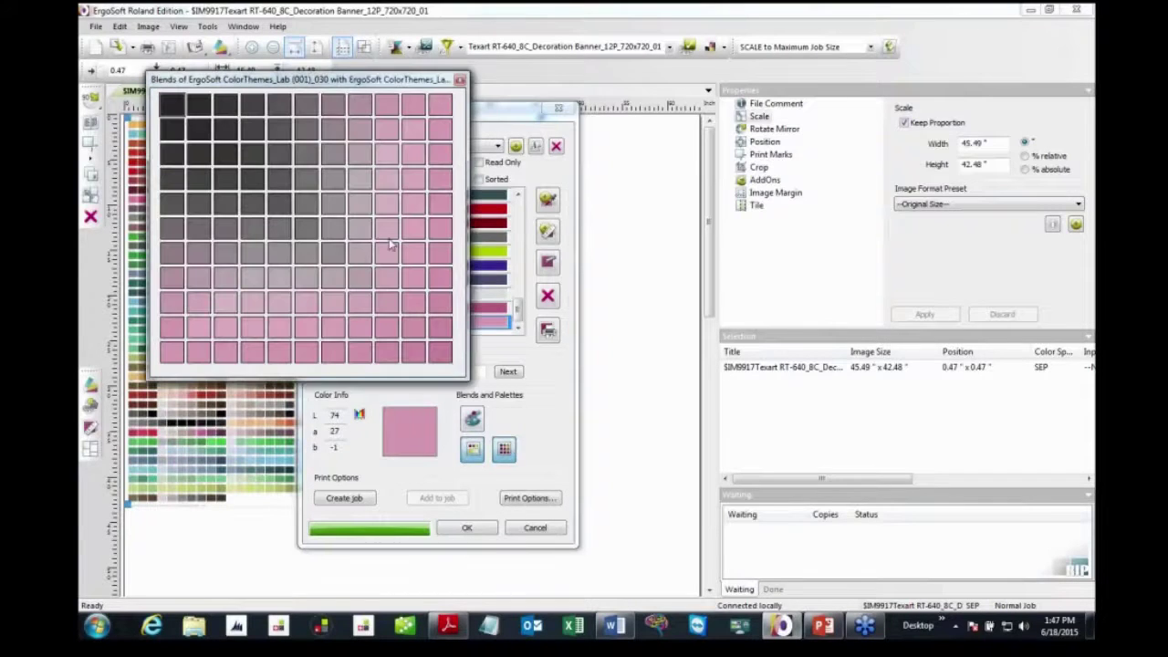
double_click(310, 203)
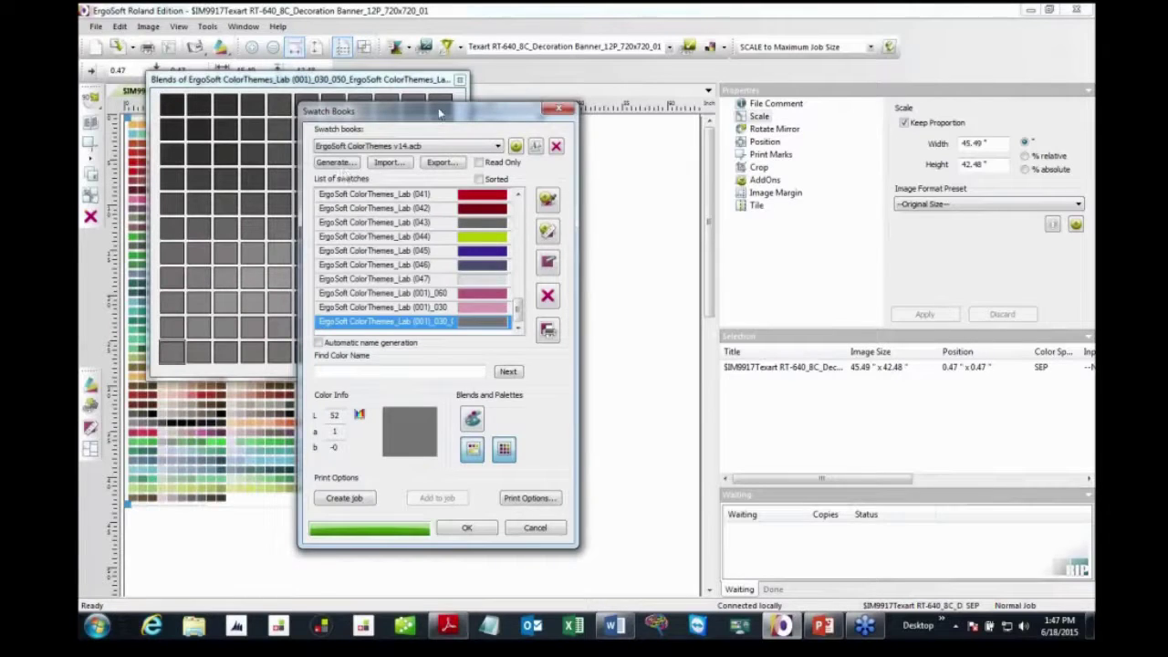
Add a muted purple blend of ErgoSoft ColorThemes_Lab (045) with ErgoSoft ColorThemes_Lab (044) from the multi-color palette to the swatch book.
left_click_drag(462, 112, 796, 125)
left_click(708, 249)
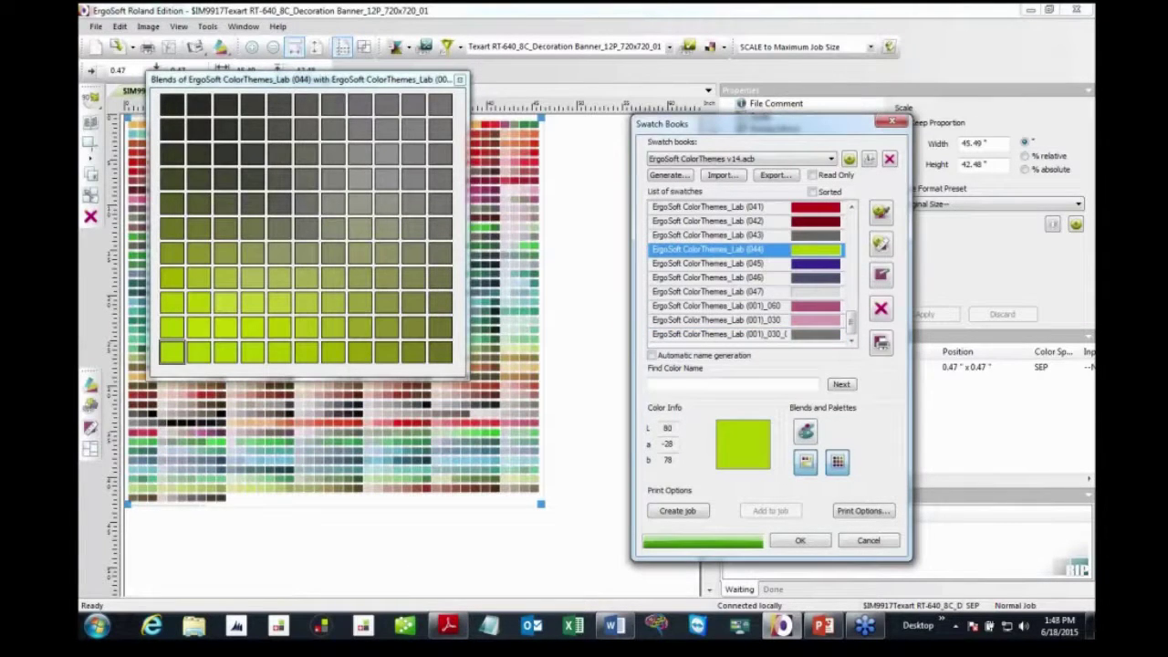
left_click(797, 264)
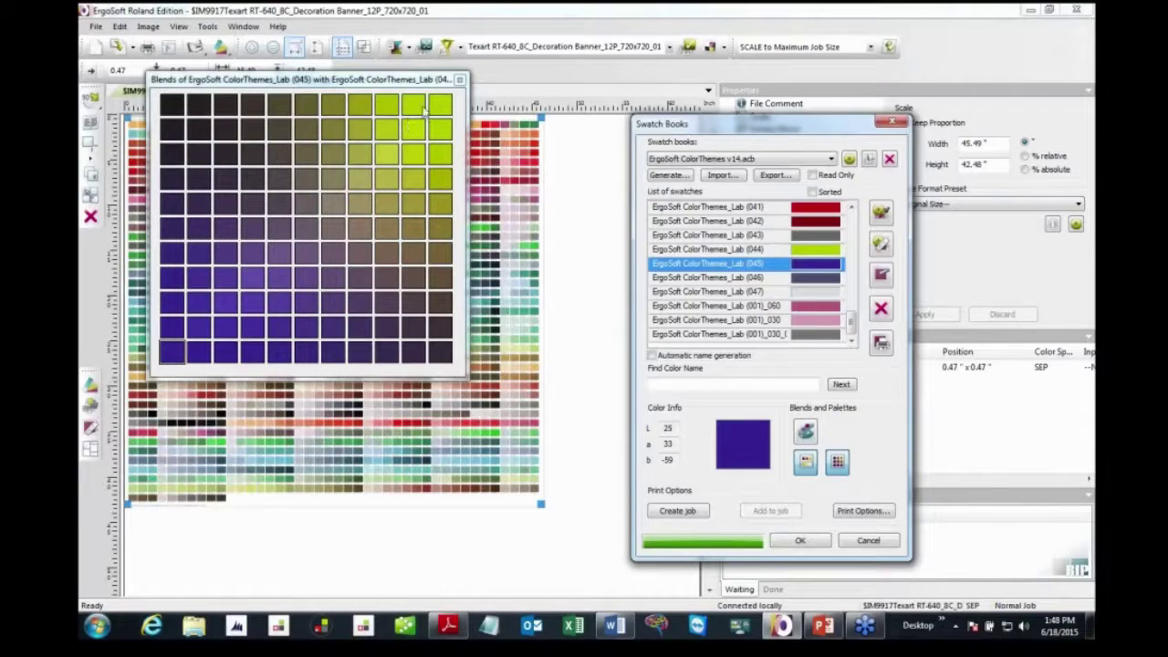
left_click(301, 260)
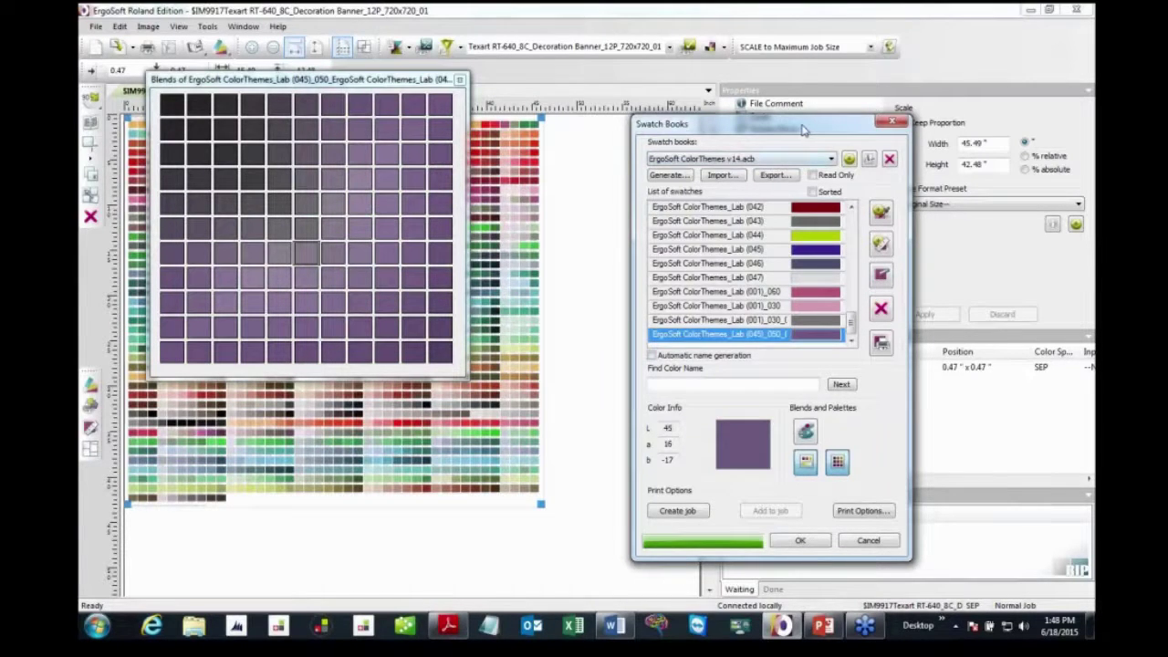
left_click_drag(803, 131, 623, 154)
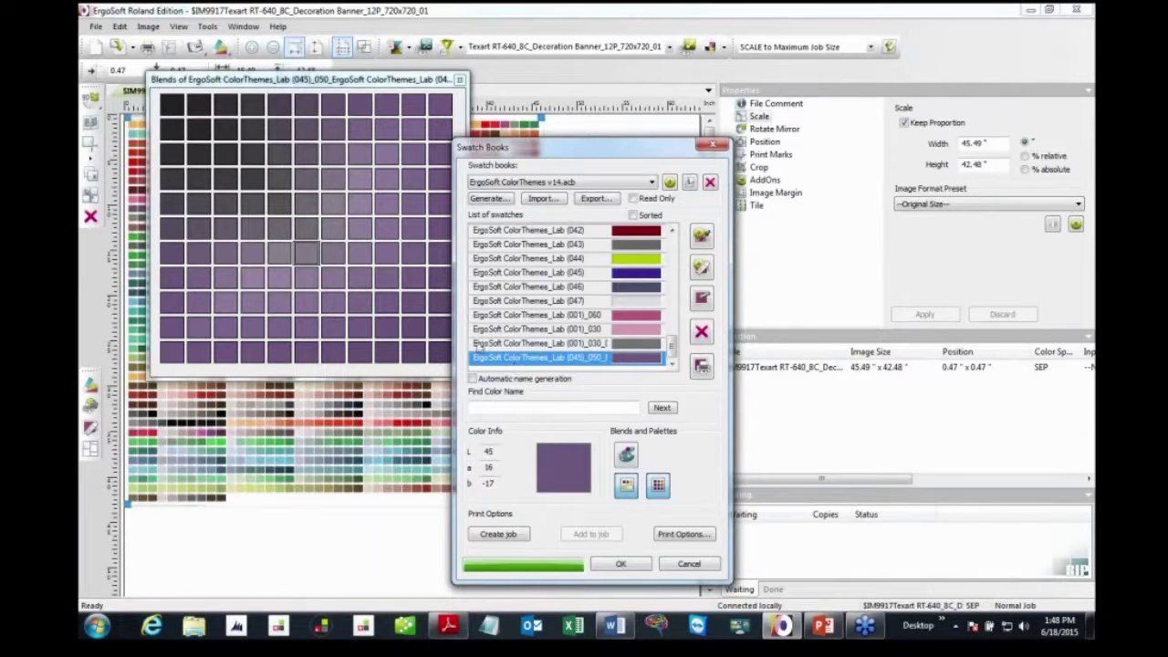
Set up a generated LCH swatch book with counts of 36 for hue, 10 for chroma and 4 for lightness.
left_click(508, 202)
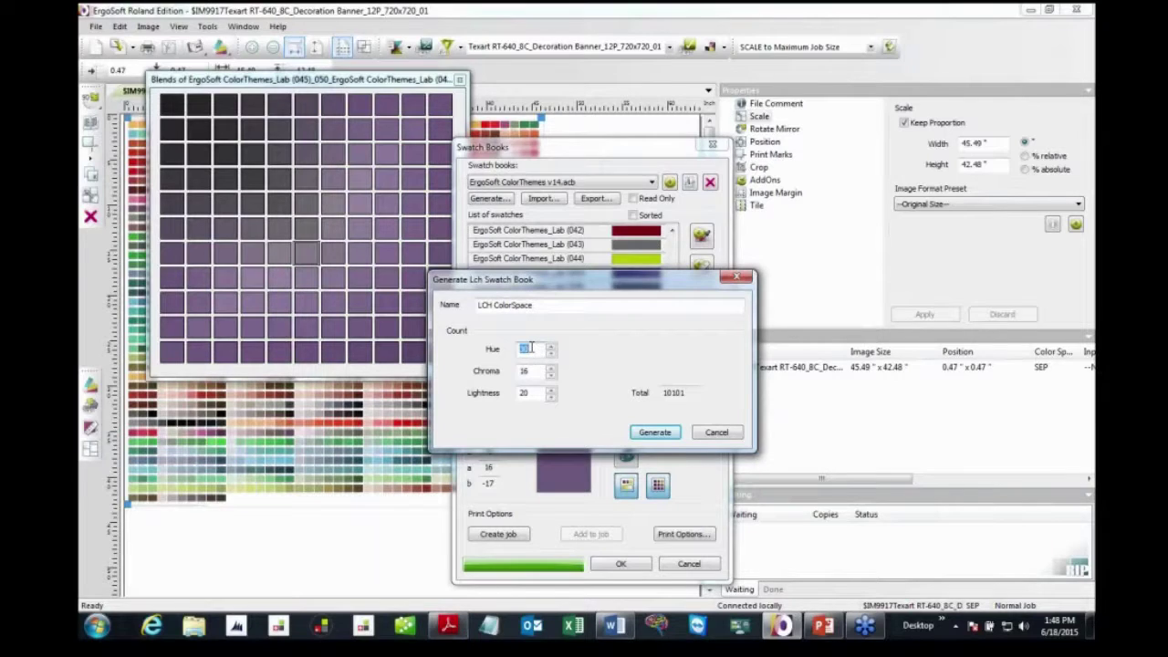
type("36")
double_click(537, 371)
type("10")
double_click(533, 393)
type("4")
Name the swatch book LCH ColorSpace (36_10_4) and generate it.
left_click(558, 306)
type("(")
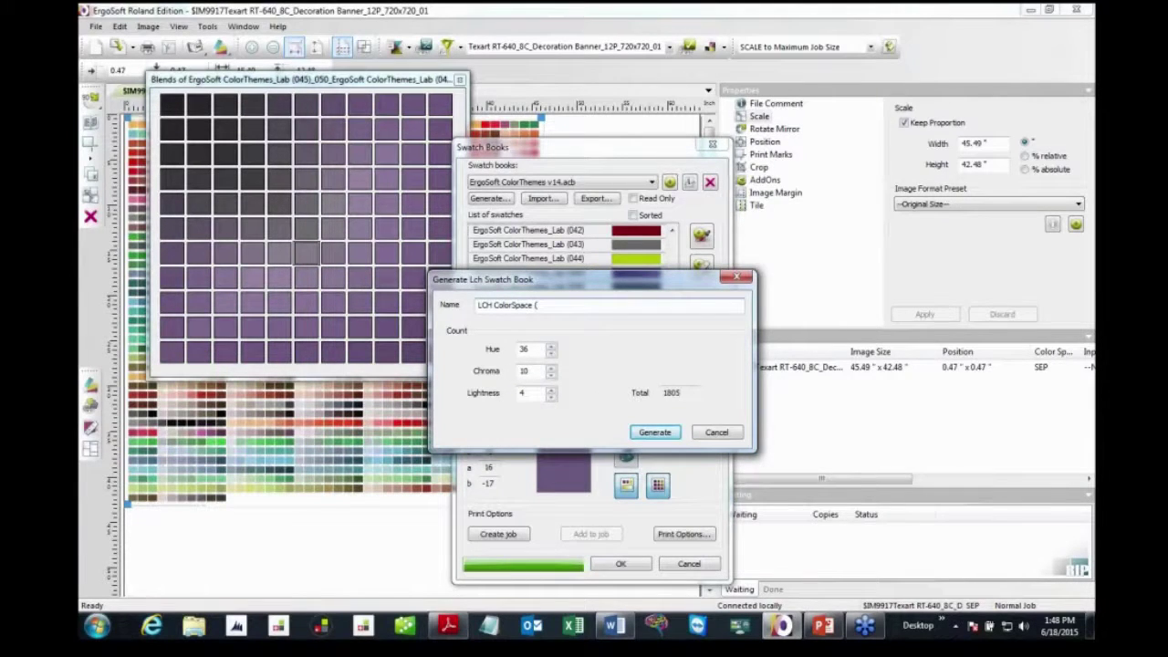
type("36")
type("_")
type("10)")
type("_4)")
left_click(657, 434)
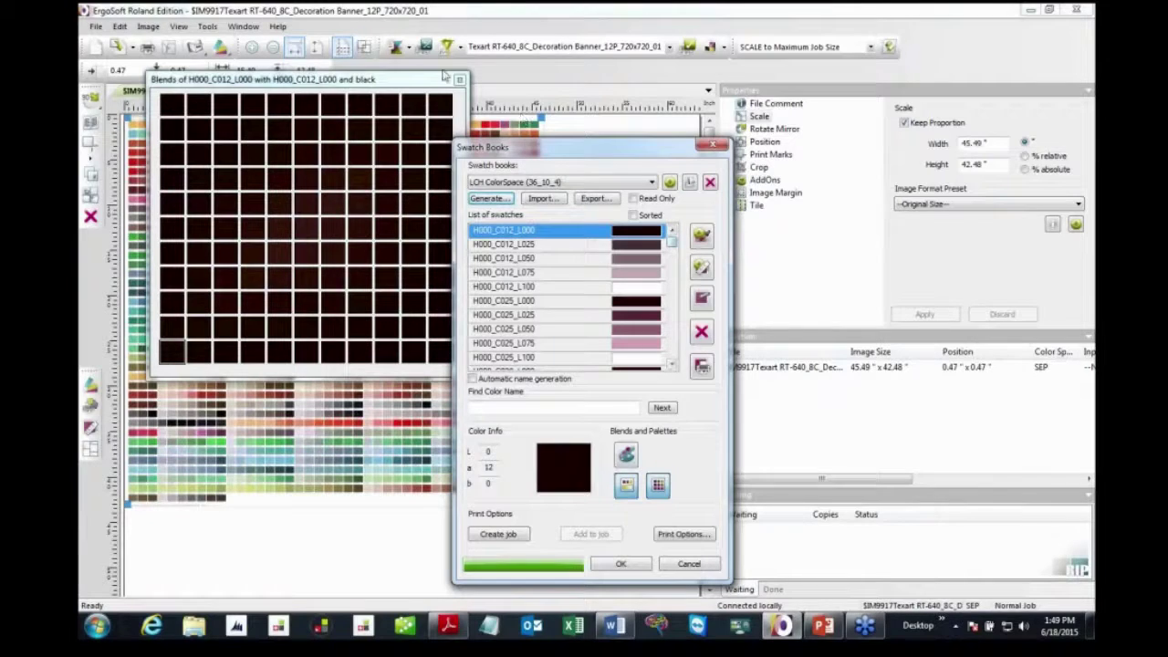
Look through the LCH ColorSpace (36_10_4) swatches, then create a print job from them and enlarge the chart until its labels are readable.
left_click_drag(673, 240, 672, 268)
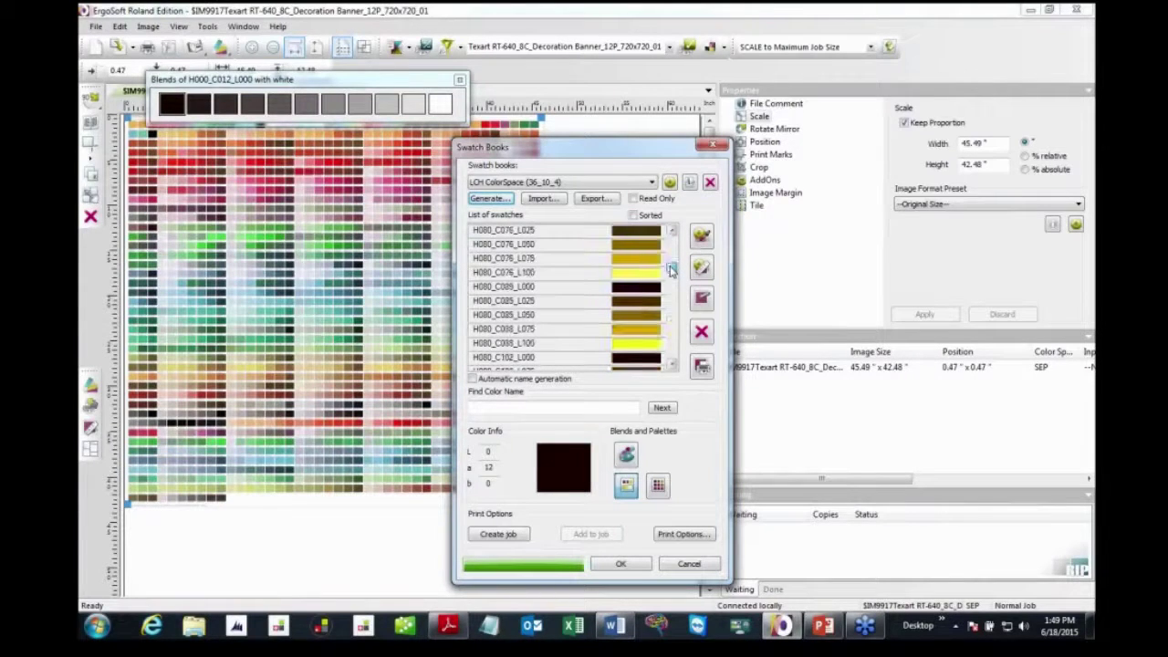
left_click(642, 288)
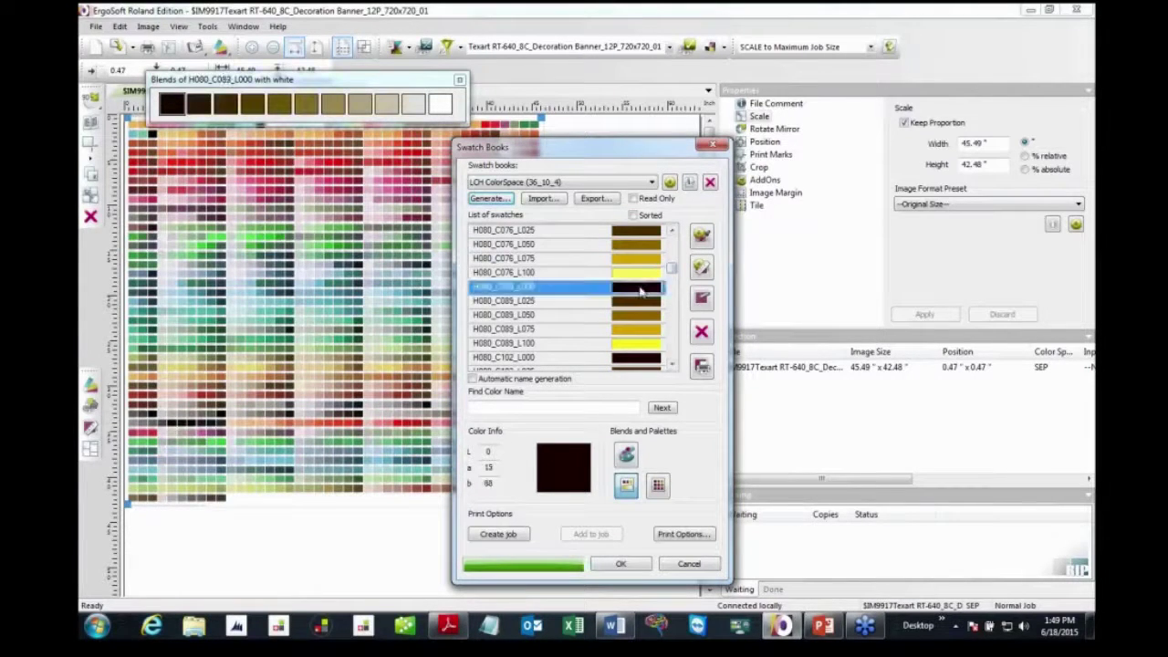
left_click_drag(671, 268, 677, 362)
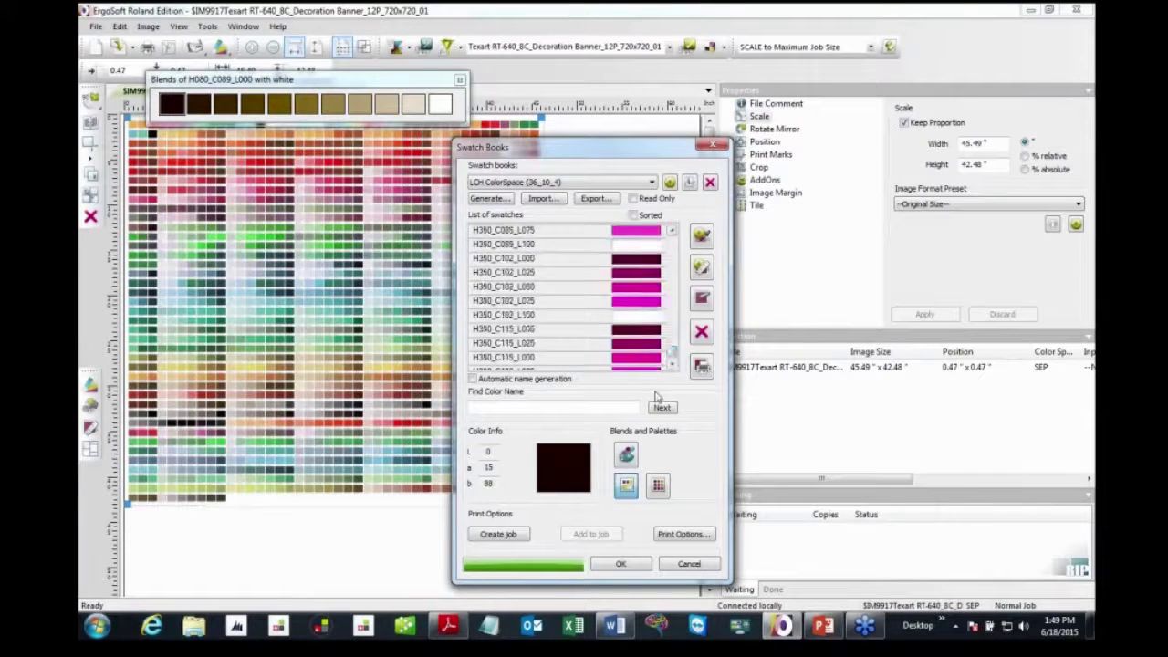
left_click(498, 534)
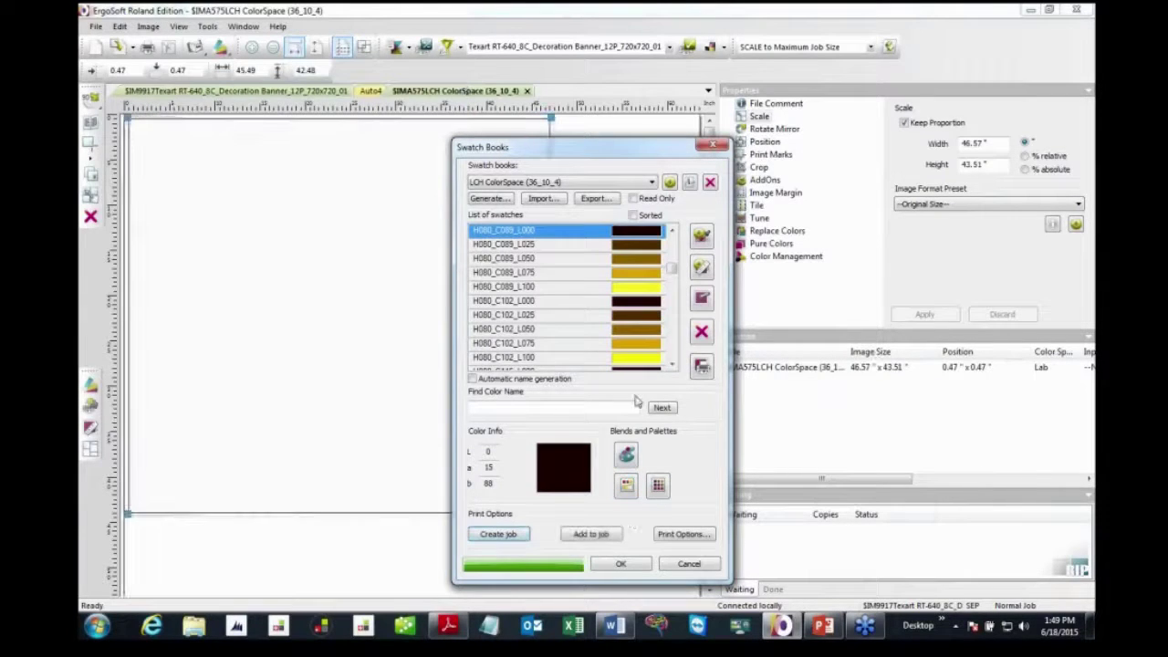
left_click(629, 564)
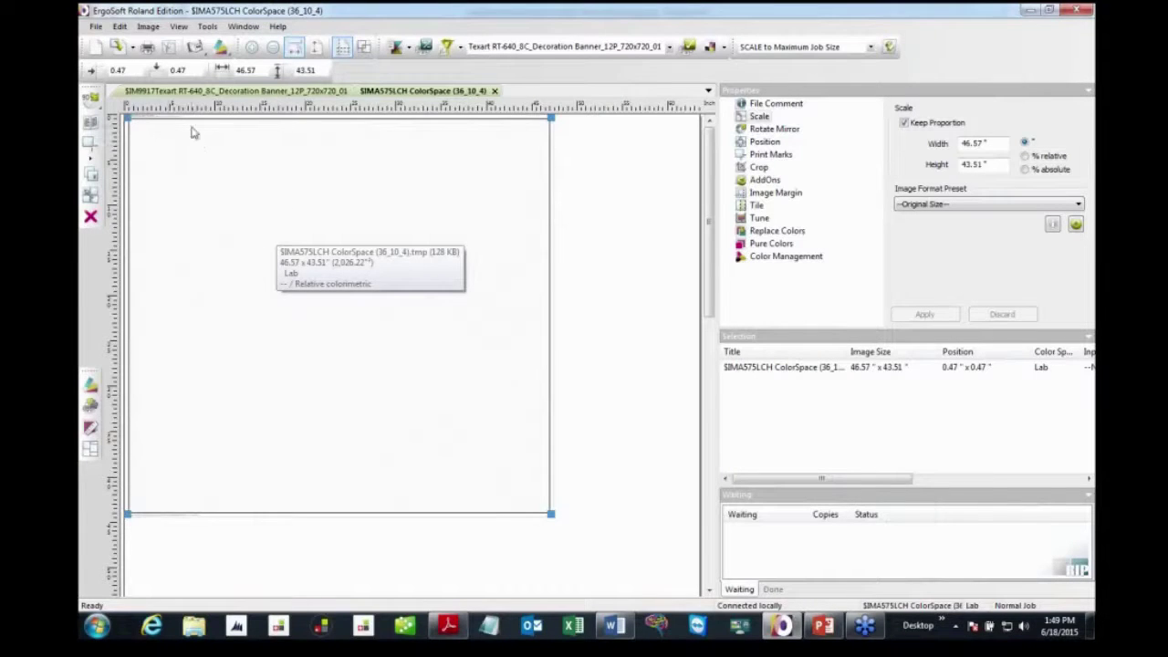
left_click(253, 47)
left_click(253, 48)
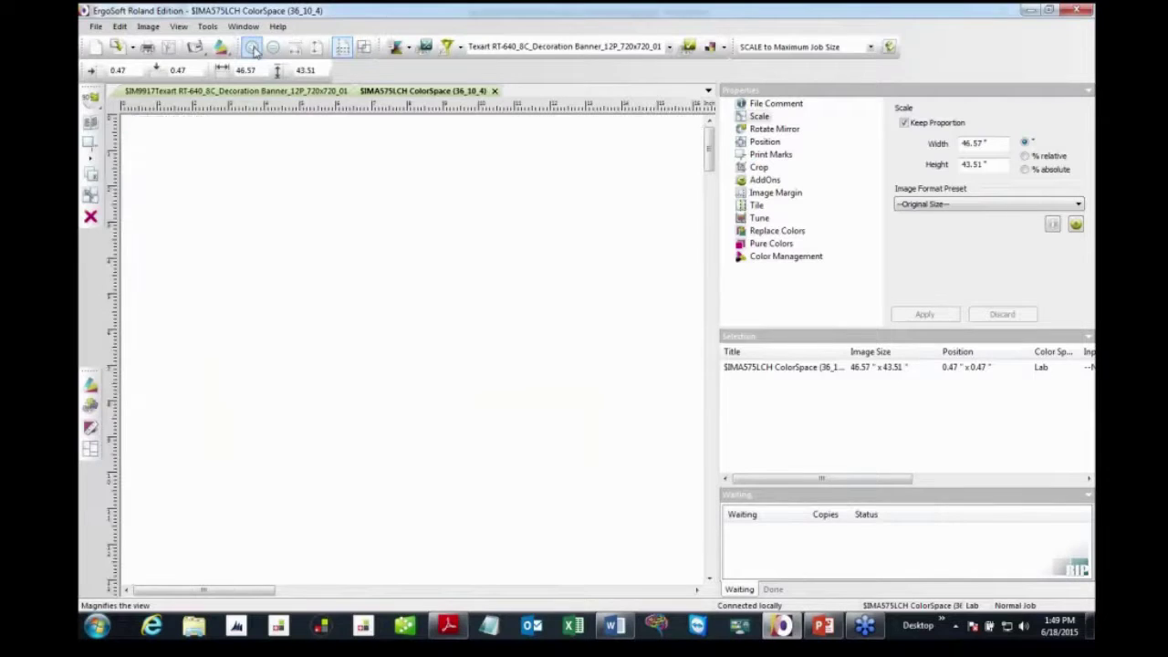
left_click(252, 48)
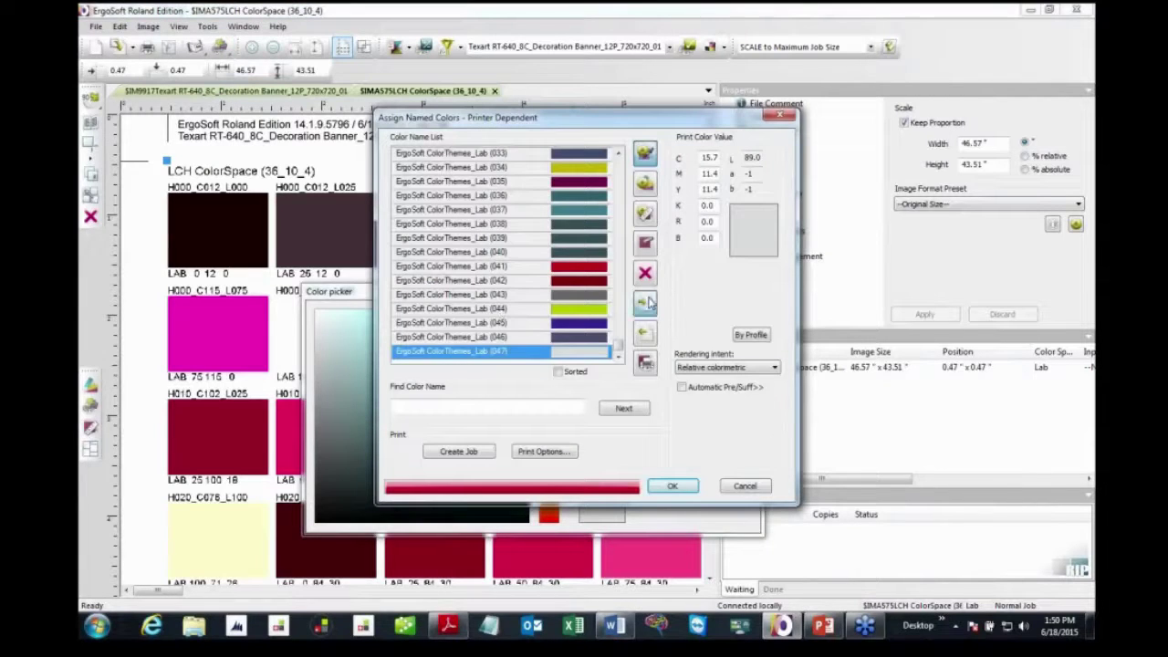
View the color files available for import into the printer-dependent named colors, then leave without importing.
left_click(646, 302)
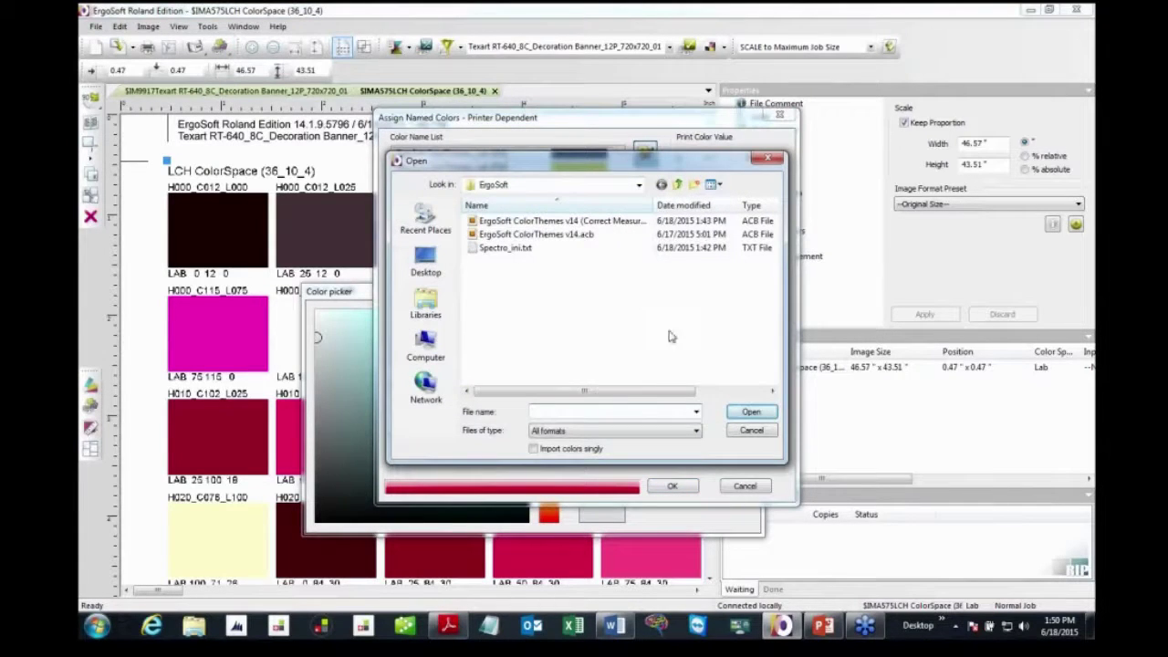
left_click(754, 431)
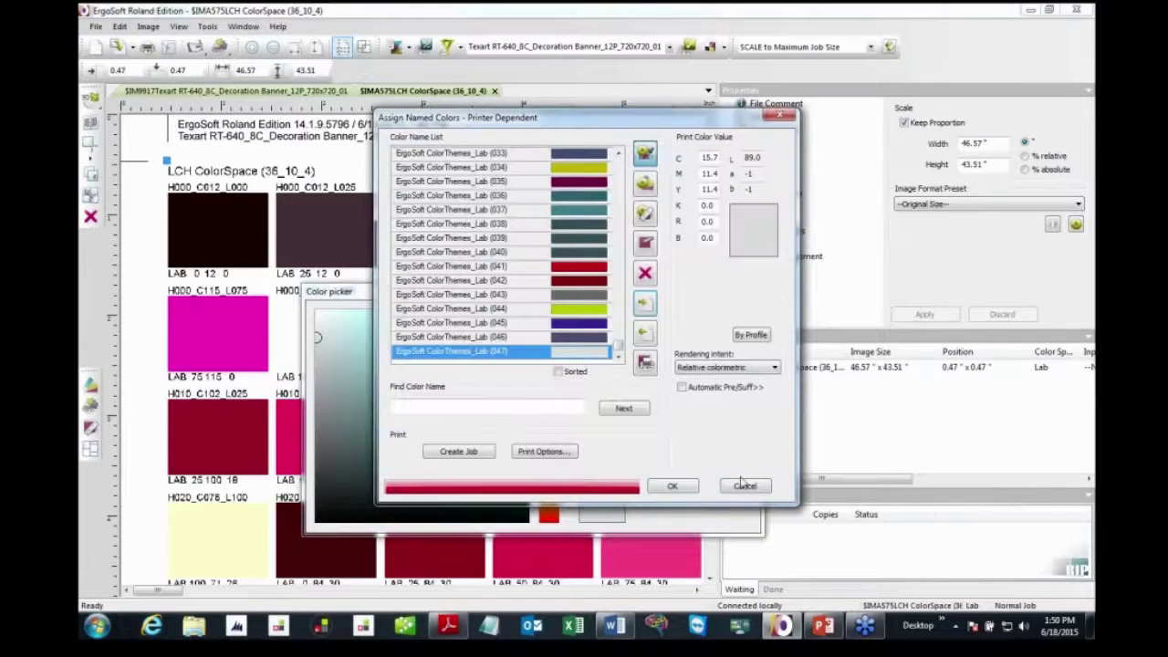
left_click(746, 486)
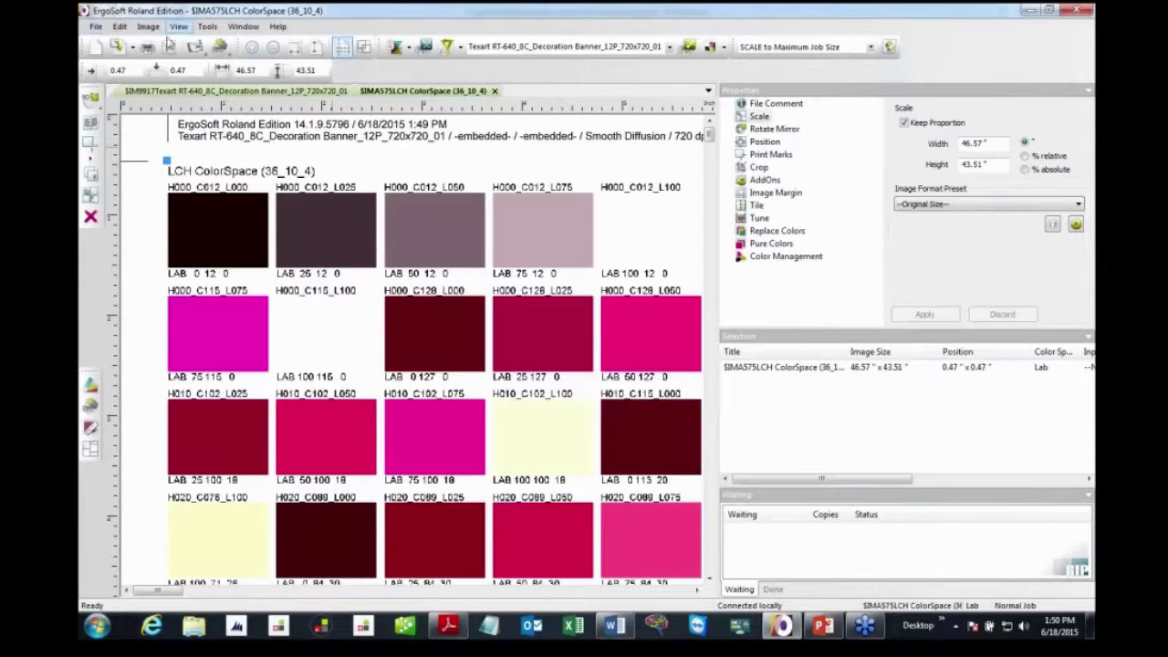
Reopen the swatch books and display the ErgoSoft ColorThemes v14.acb book.
left_click(219, 47)
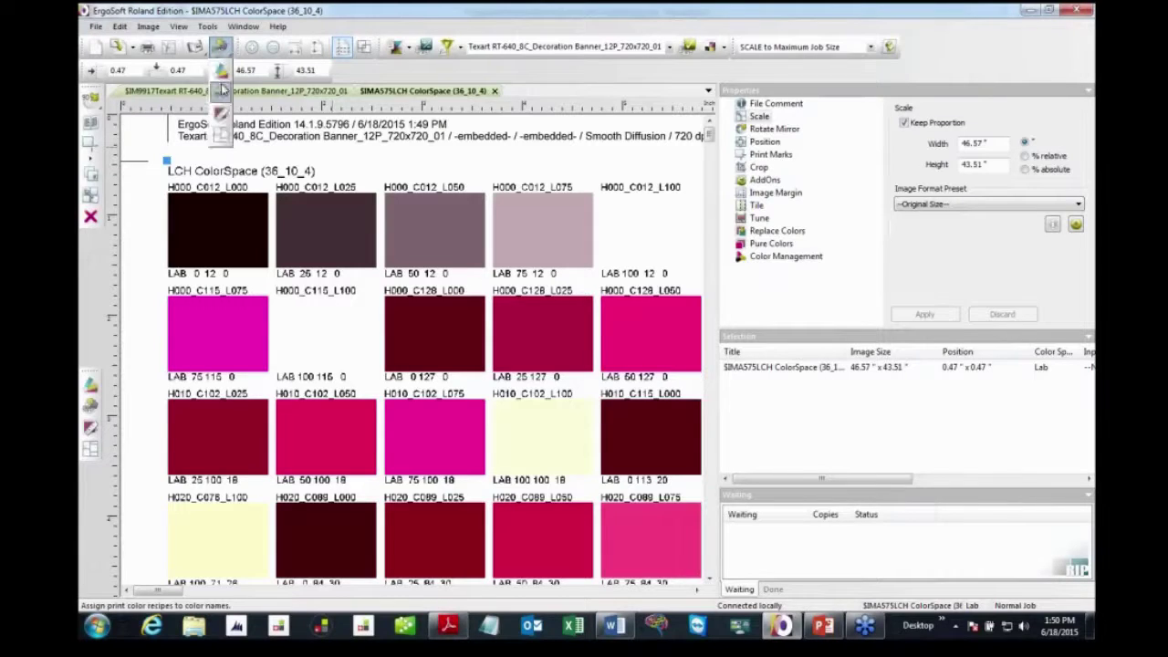
left_click(222, 114)
left_click(265, 96)
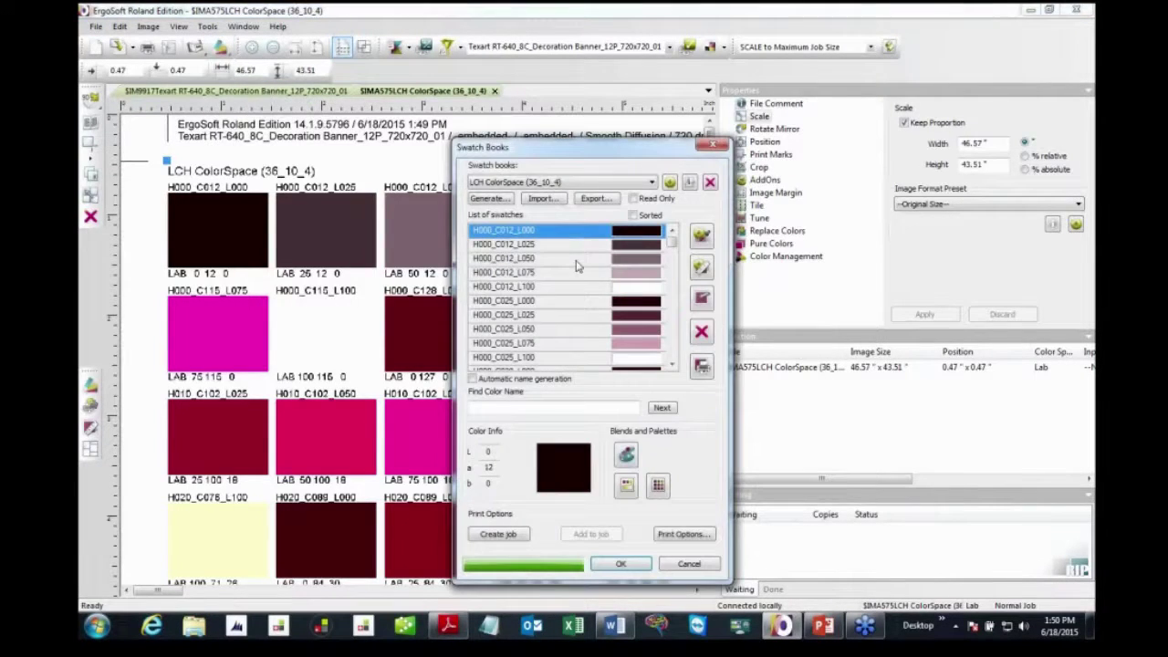
left_click(652, 183)
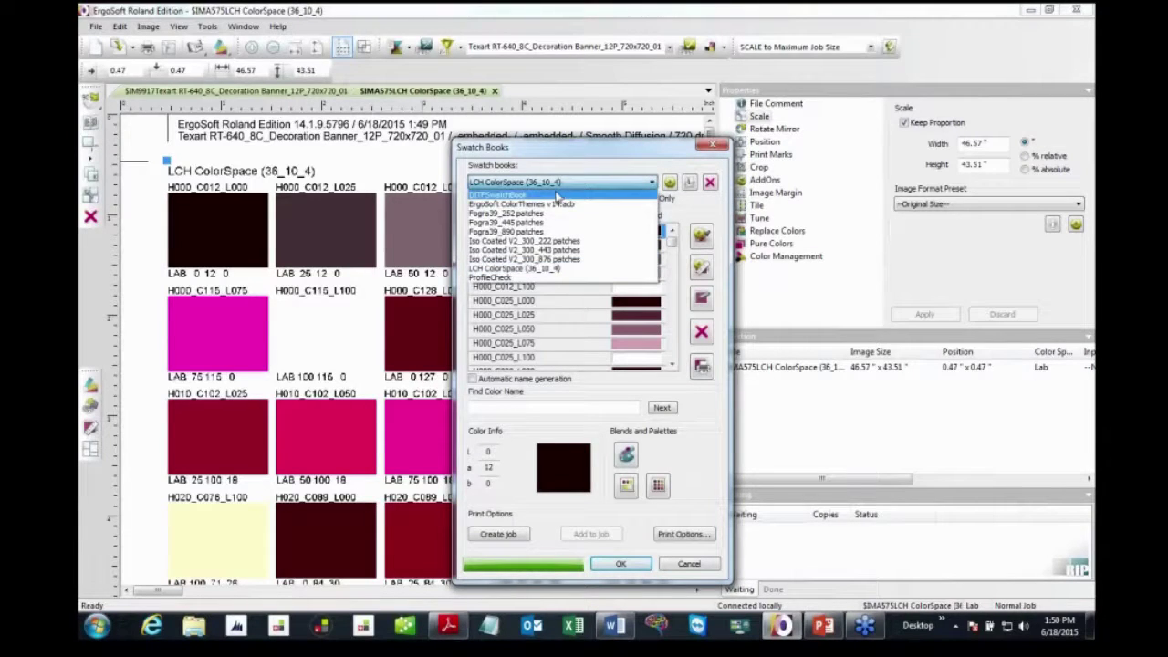
left_click(551, 204)
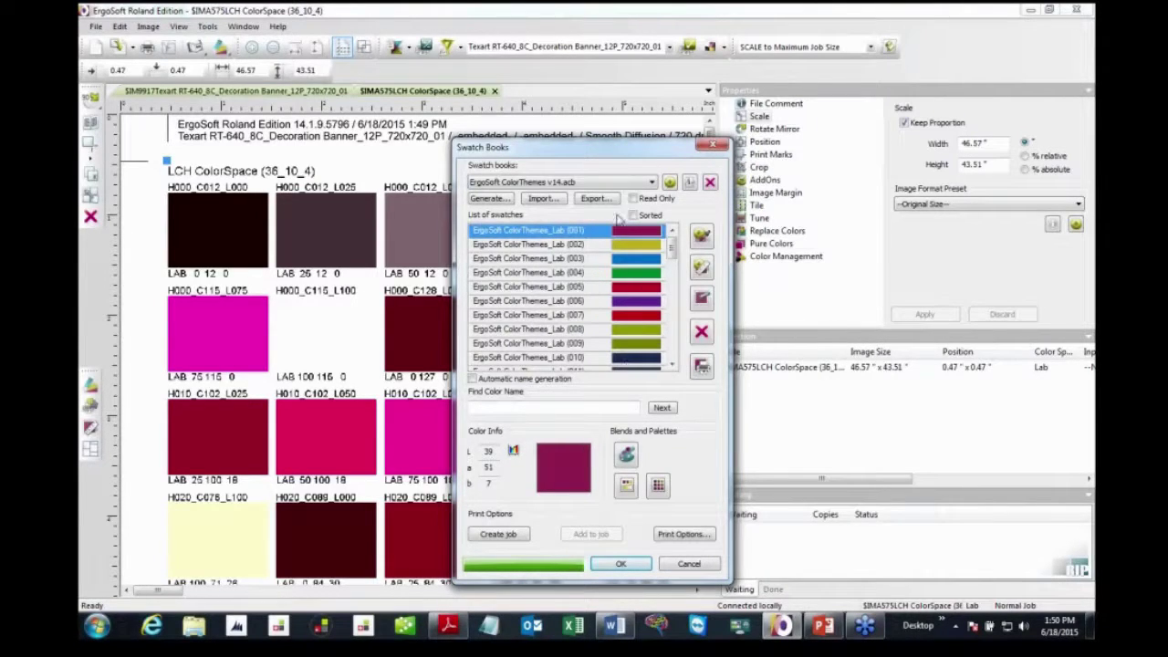
Review the swatch book export formats with ErgoSoft ColorThemes v14 (Correct Measured Values).acb as the Adobe Color Book target, then cancel the export.
left_click(609, 203)
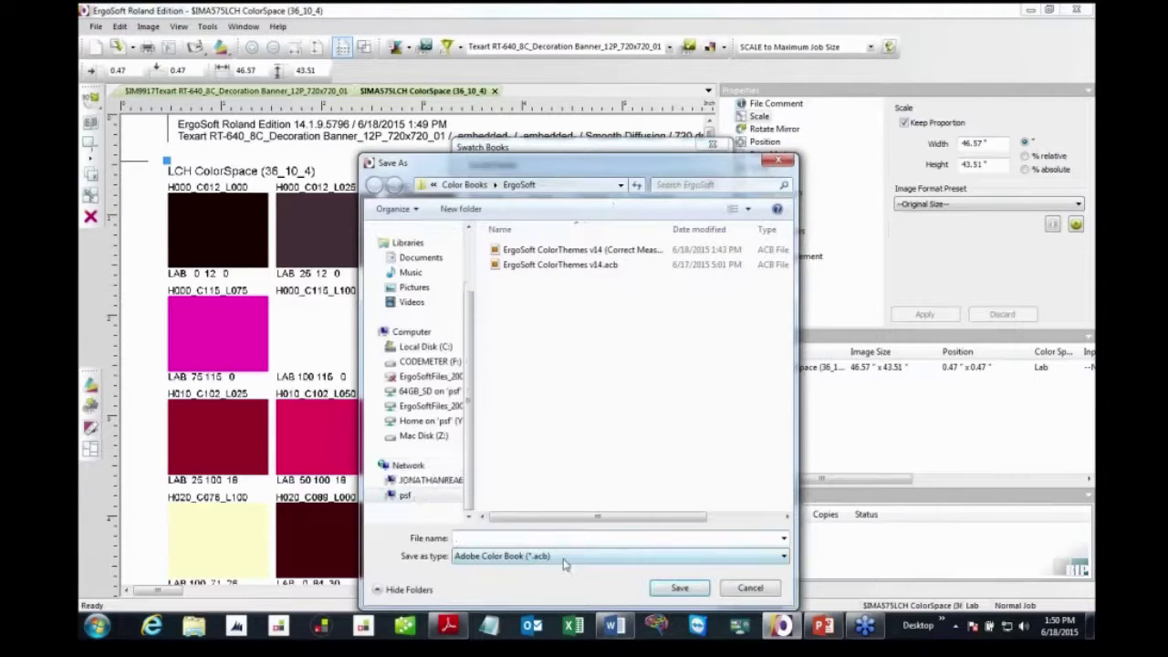
left_click(565, 558)
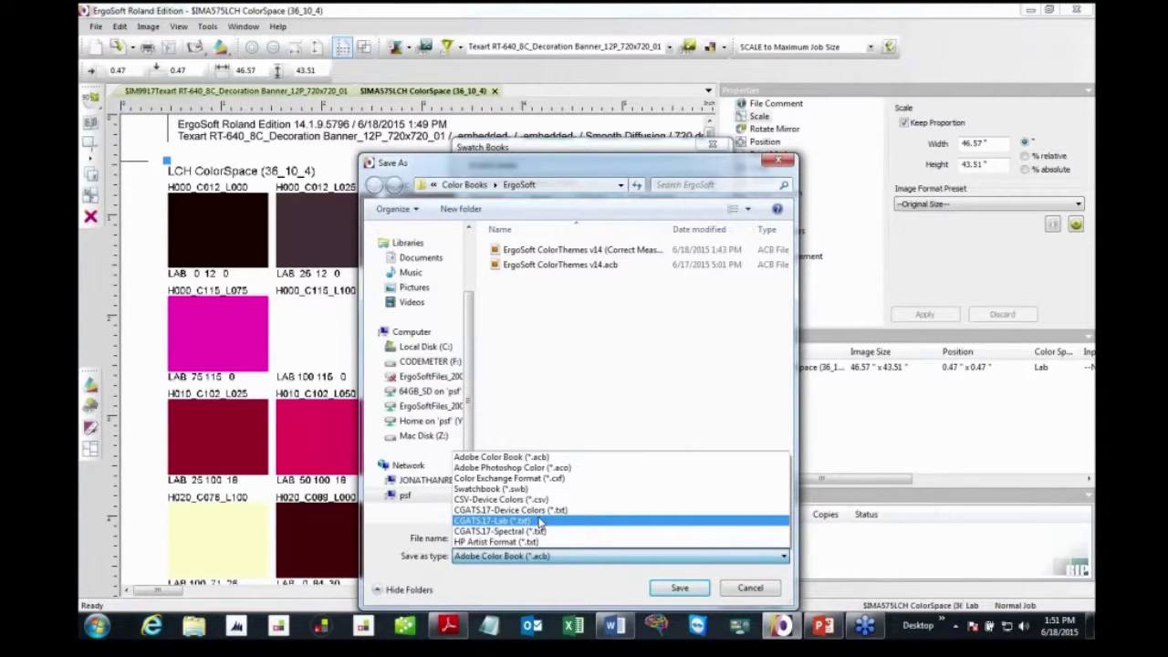
left_click(537, 459)
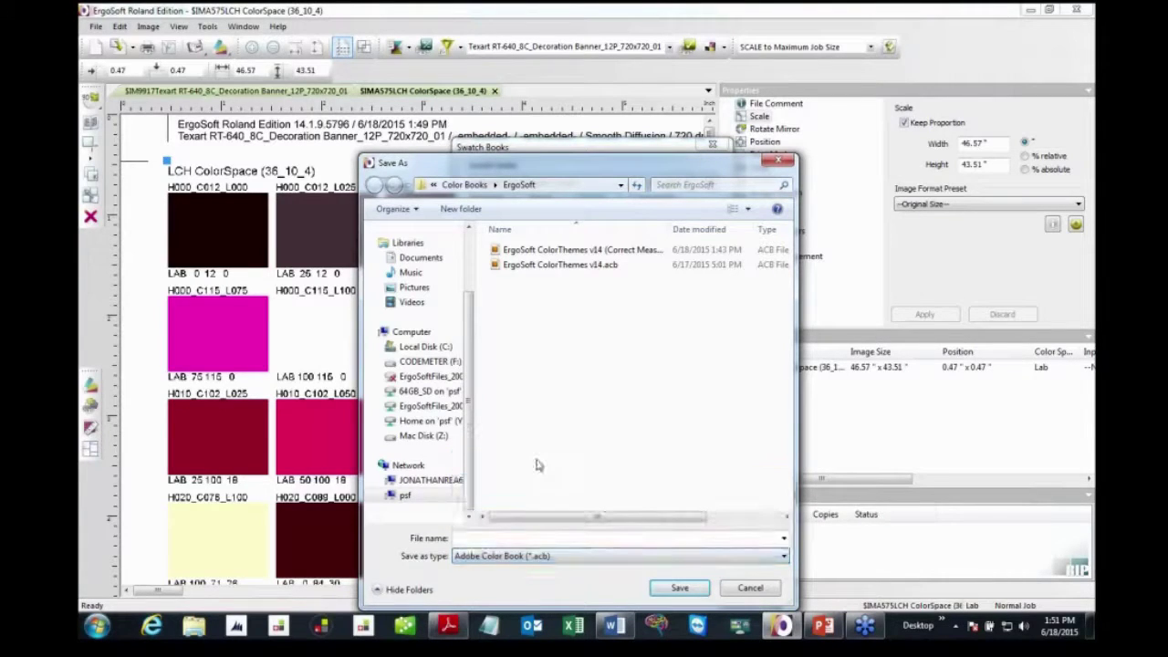
left_click(474, 540)
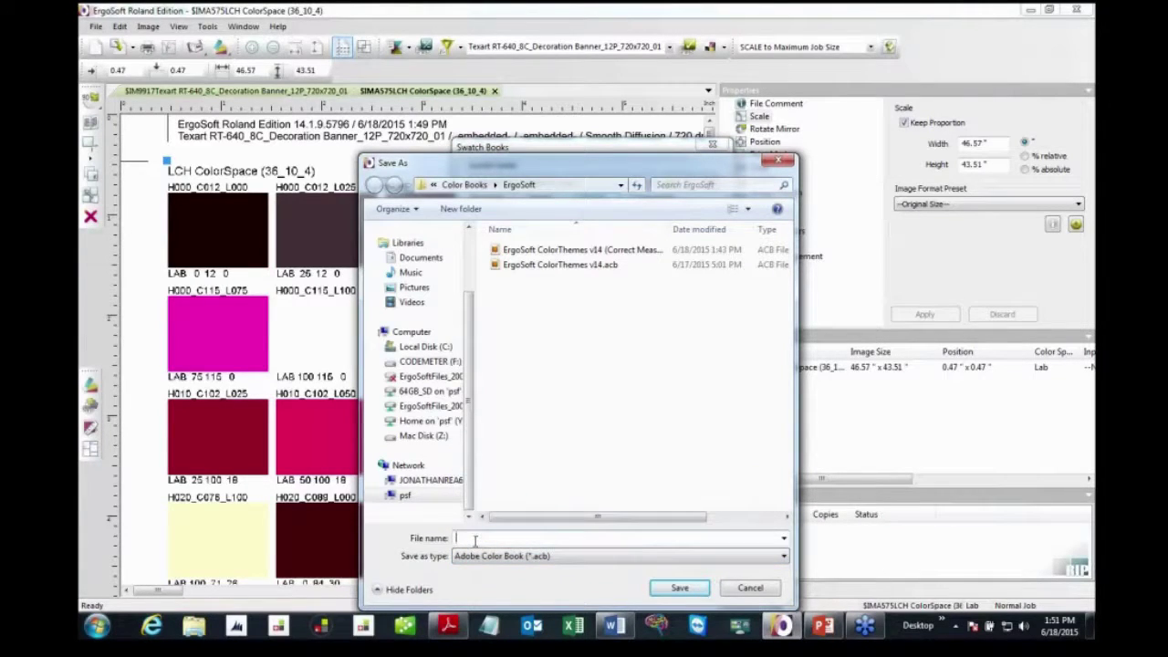
left_click(587, 252)
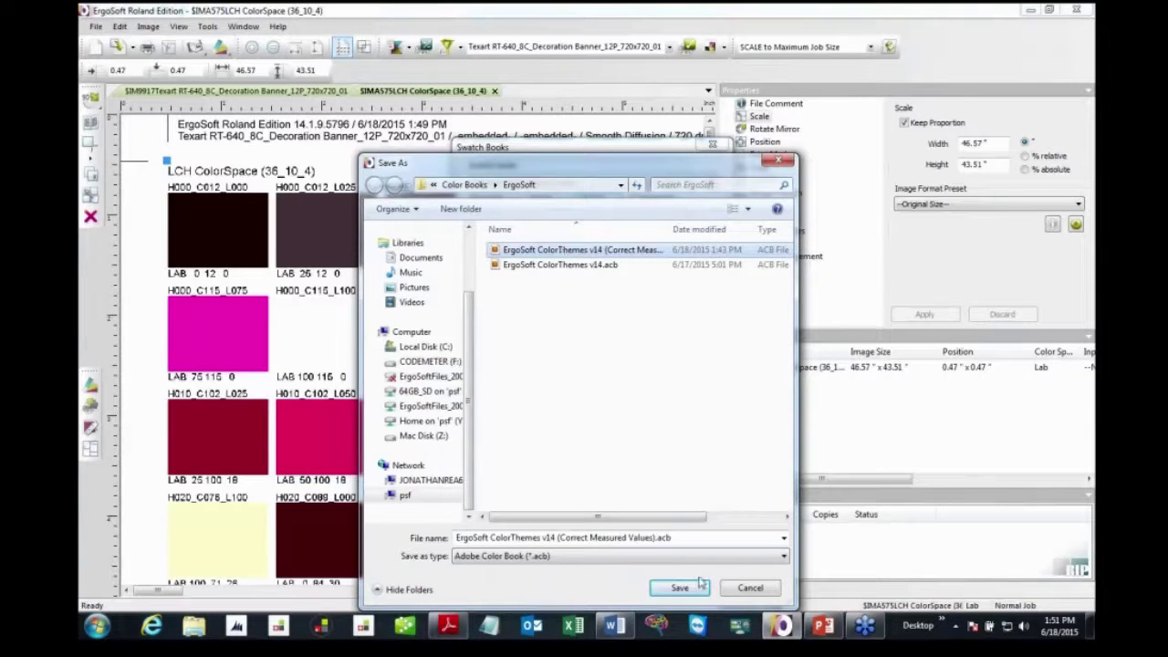
left_click(730, 588)
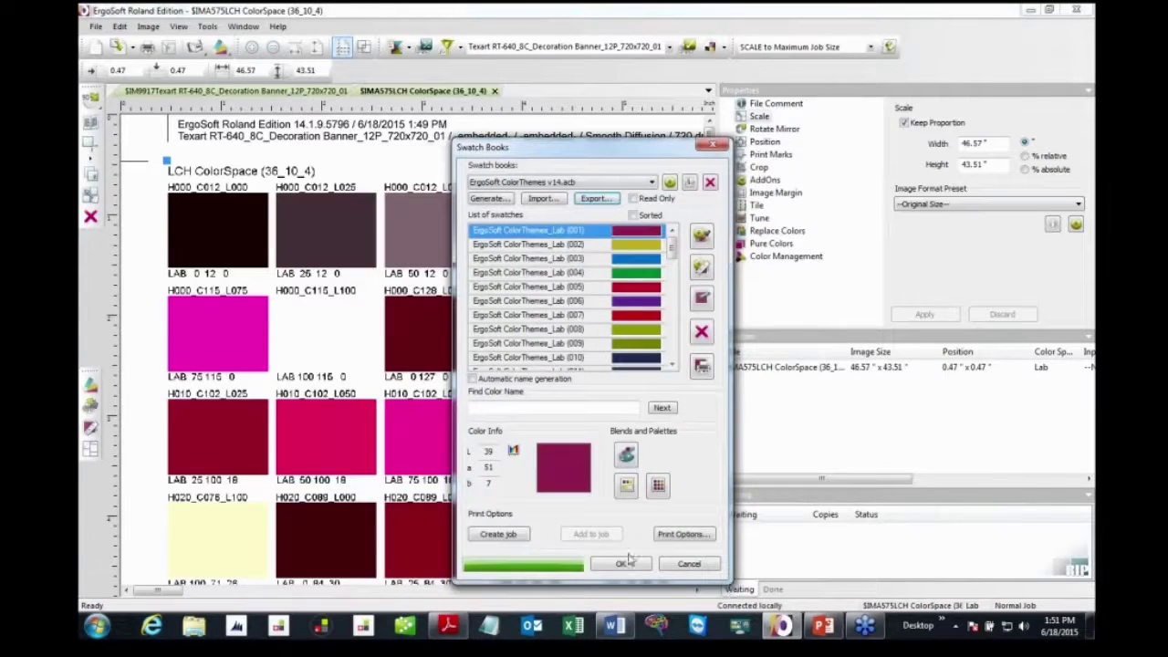
left_click(688, 564)
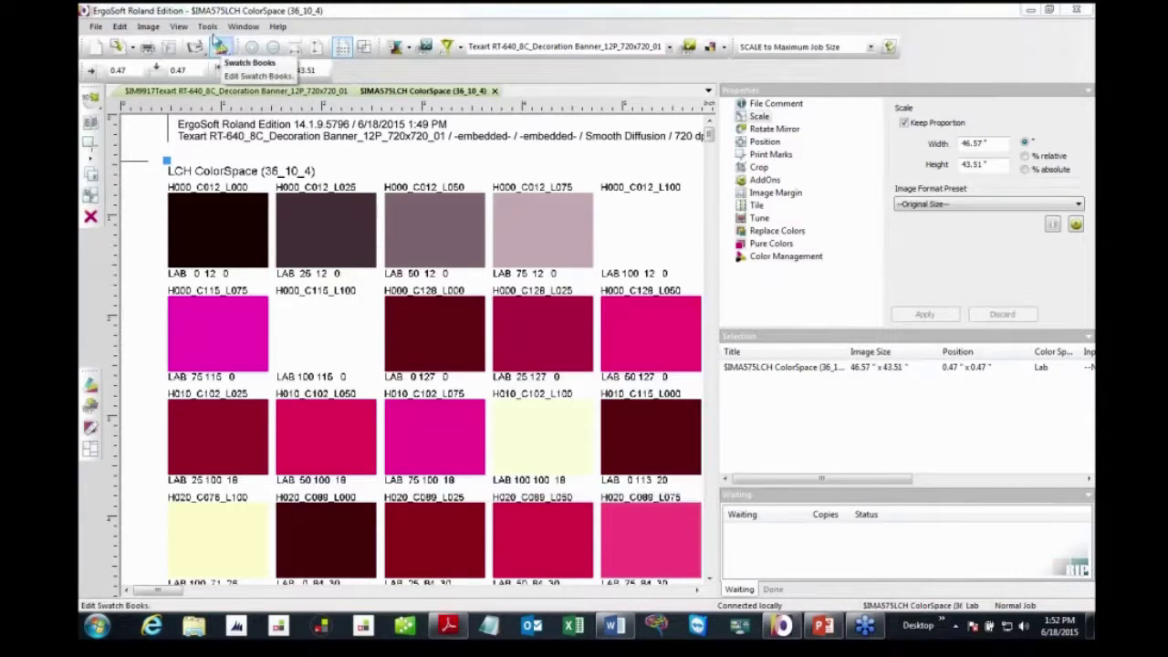
Set up color sample measurement in advanced mode with marked data sent to Excel after each measurement, and launch Excel.
left_click(208, 30)
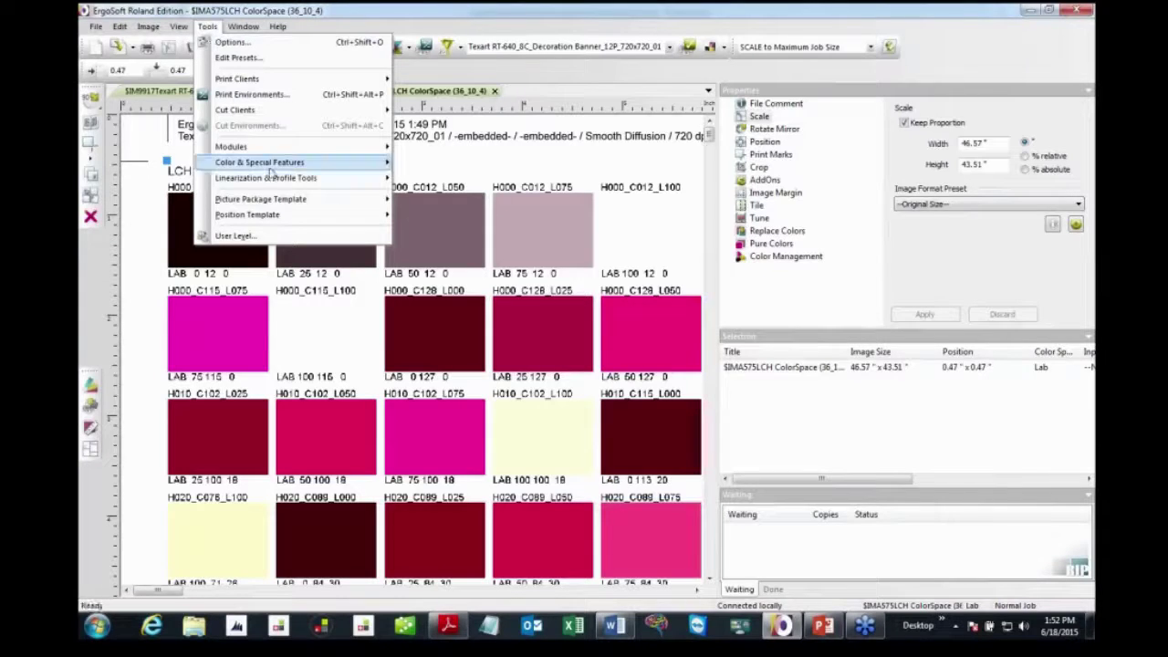
mouse_move(288, 167)
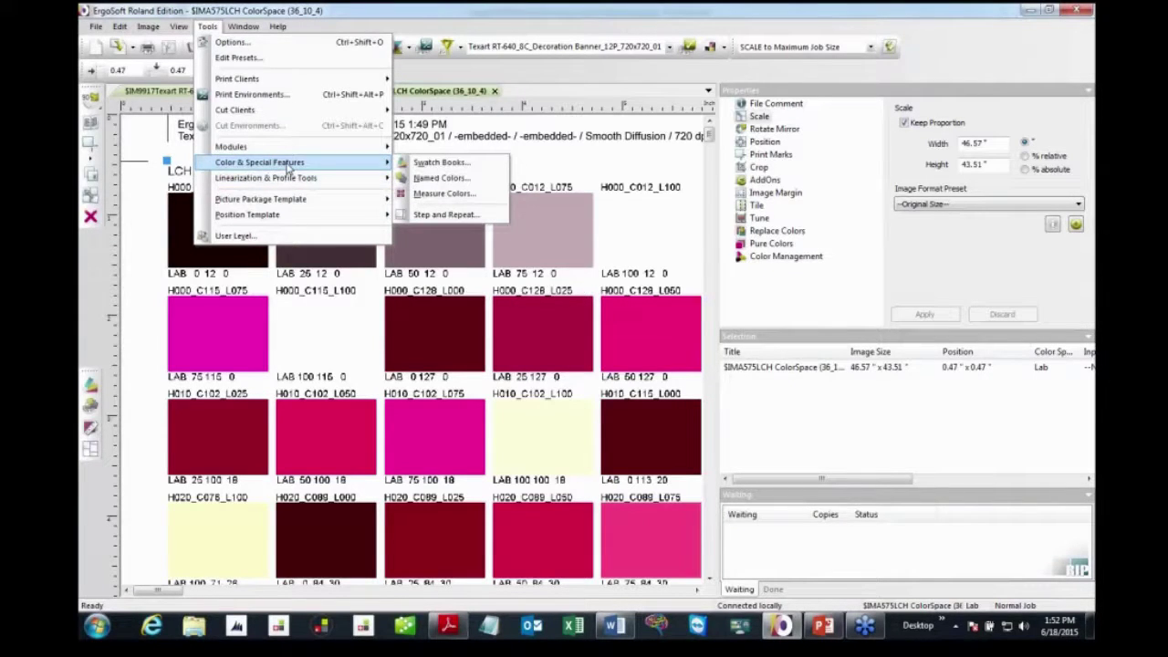
left_click(409, 196)
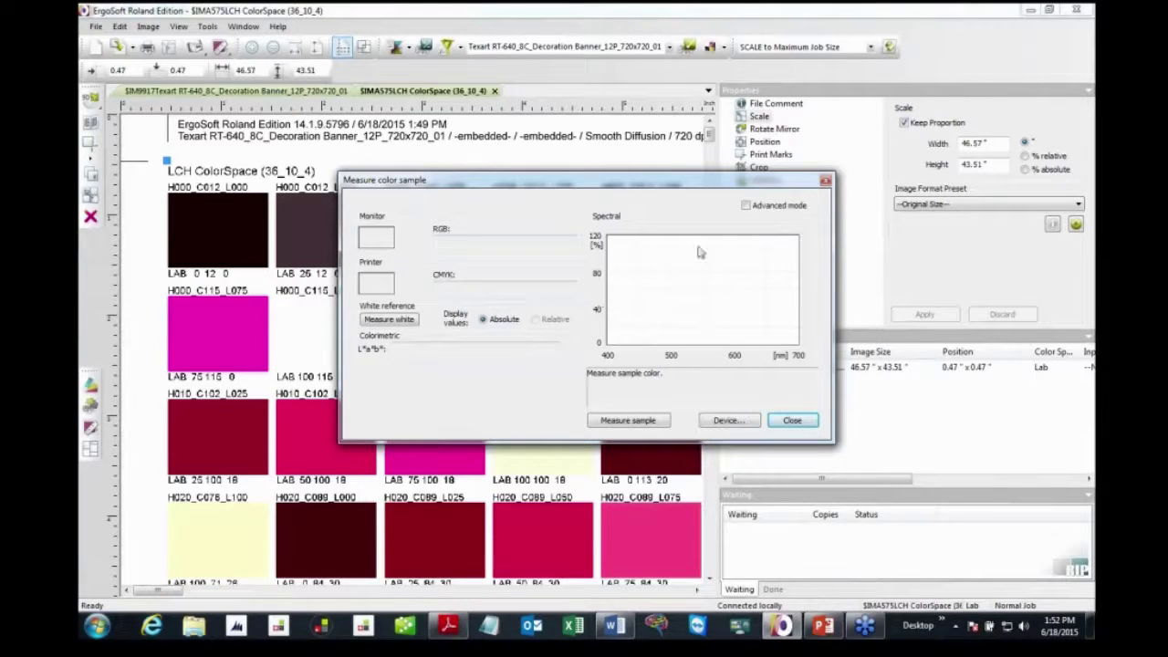
left_click(749, 206)
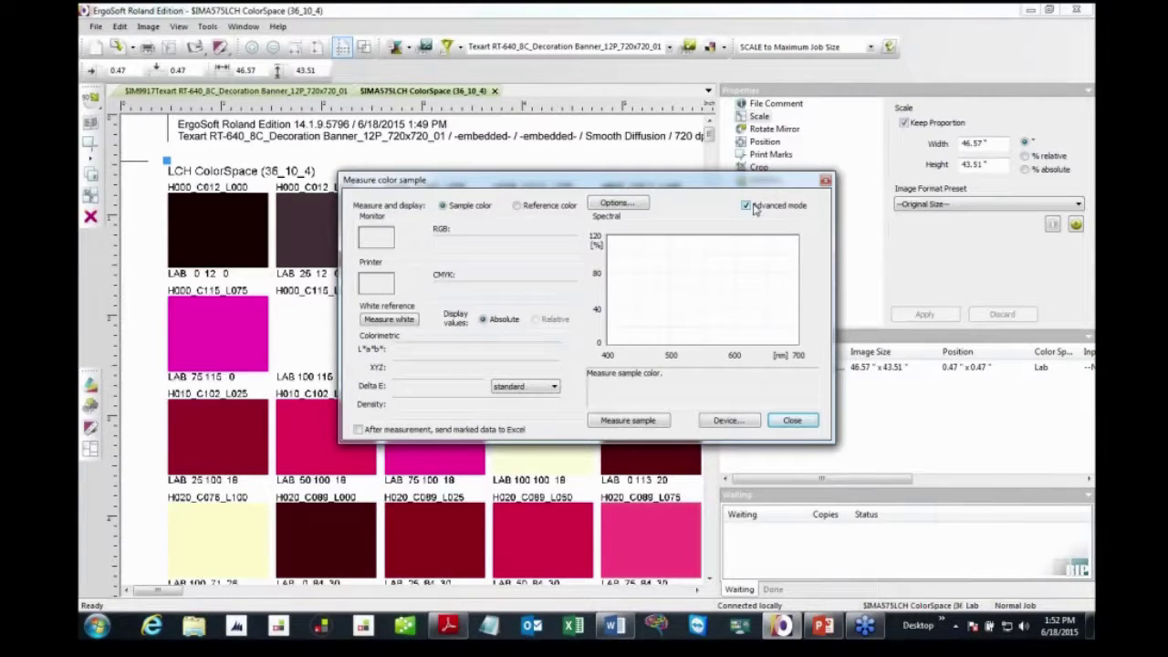
left_click(359, 430)
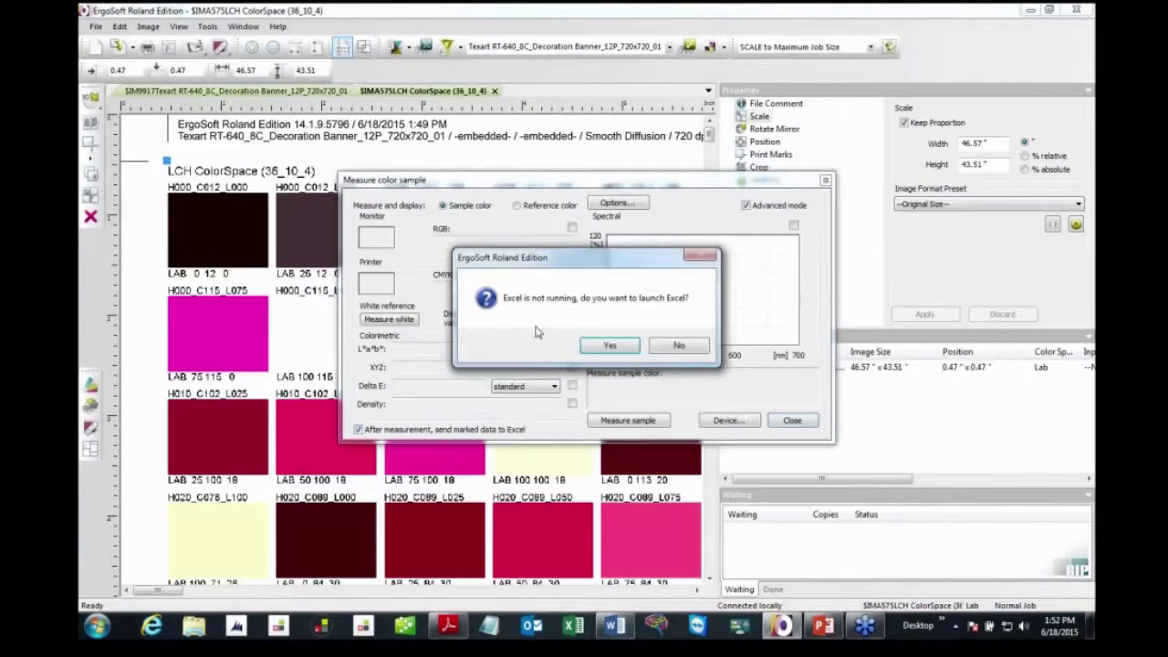
left_click(628, 342)
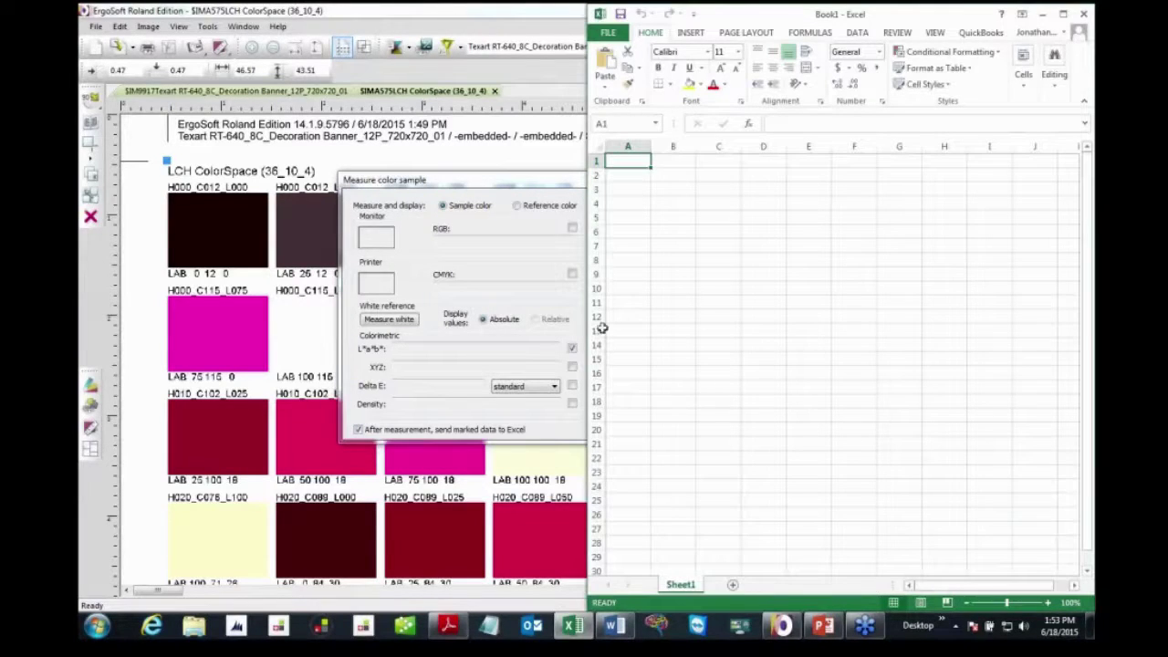
left_click_drag(491, 188, 269, 170)
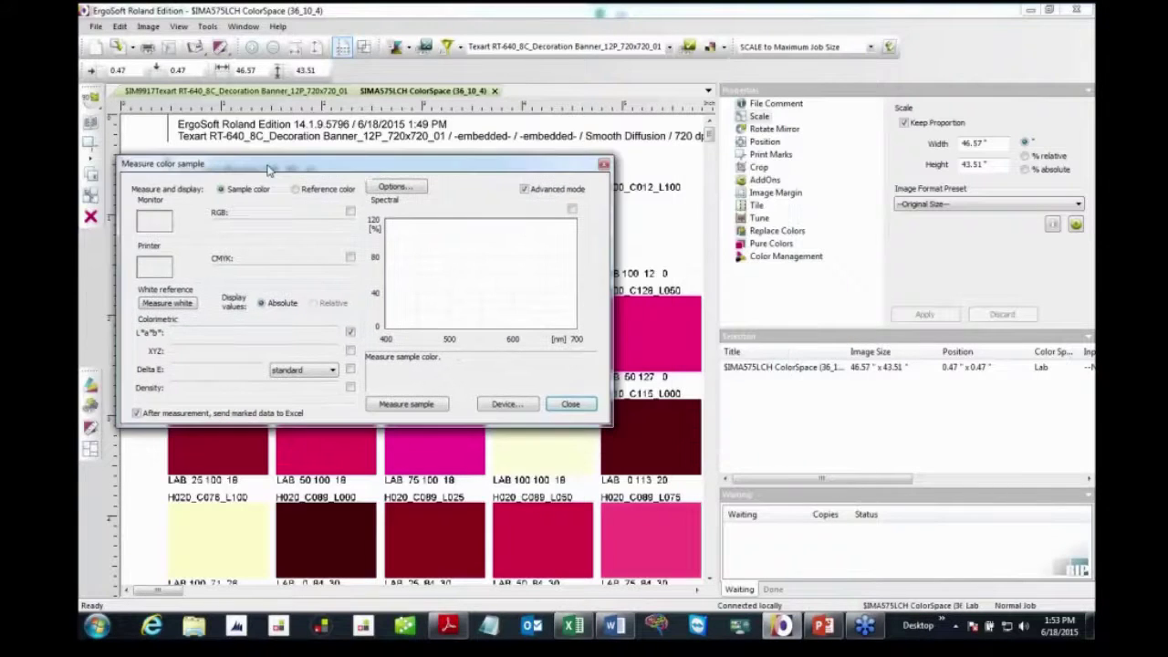
Measure a sample color with its L*a*b* data sent to Excel, check the transferred values in Book1, and return to the measurement dialog.
left_click(573, 626)
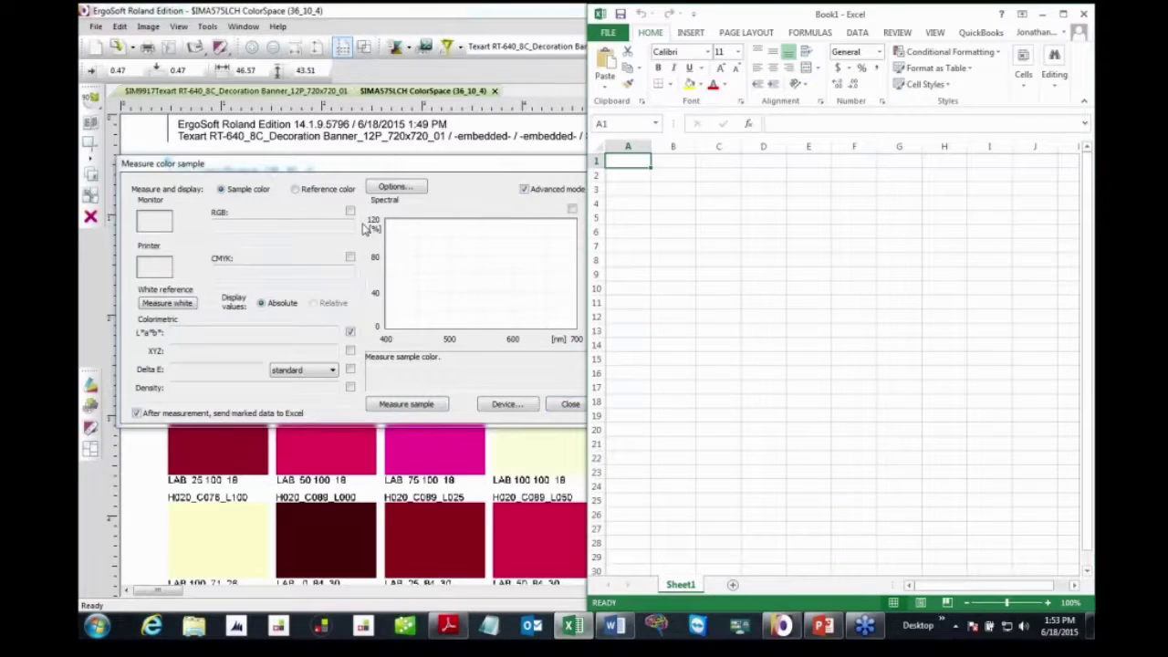
left_click(331, 171)
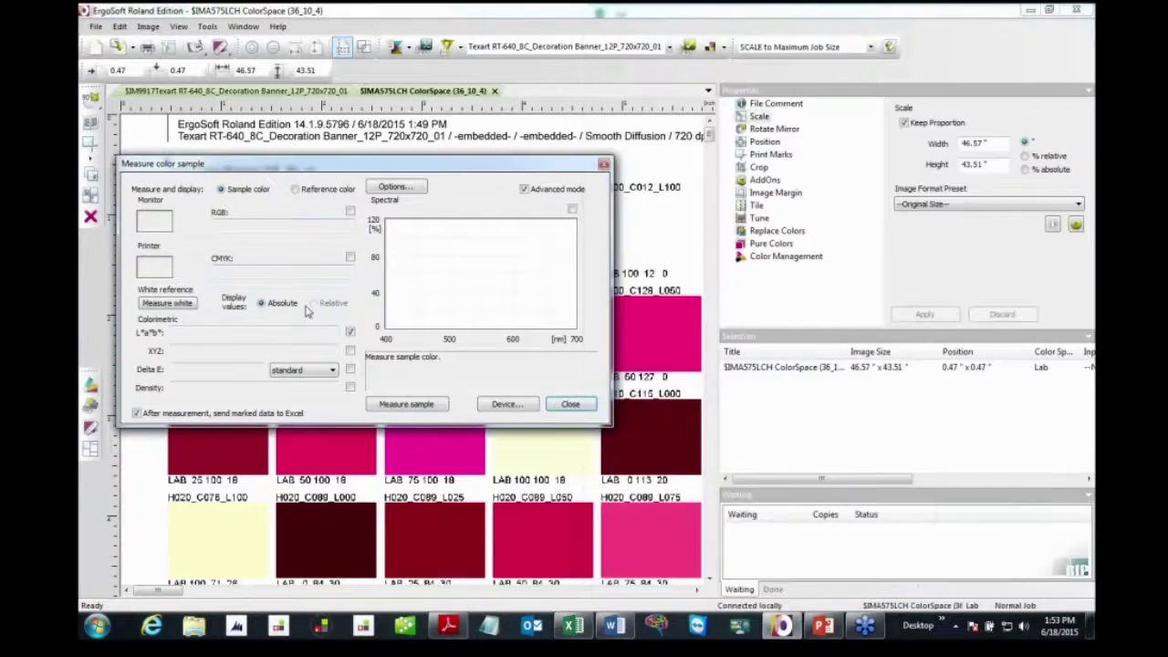
left_click(395, 407)
left_click(573, 626)
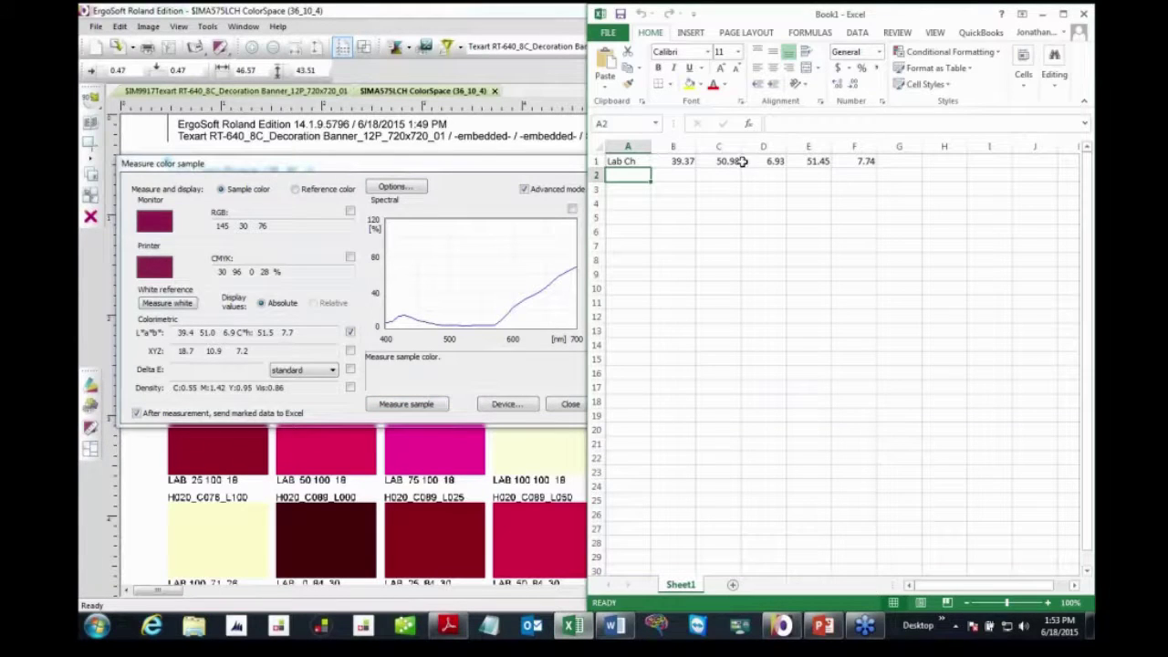
left_click(351, 333)
left_click(363, 312)
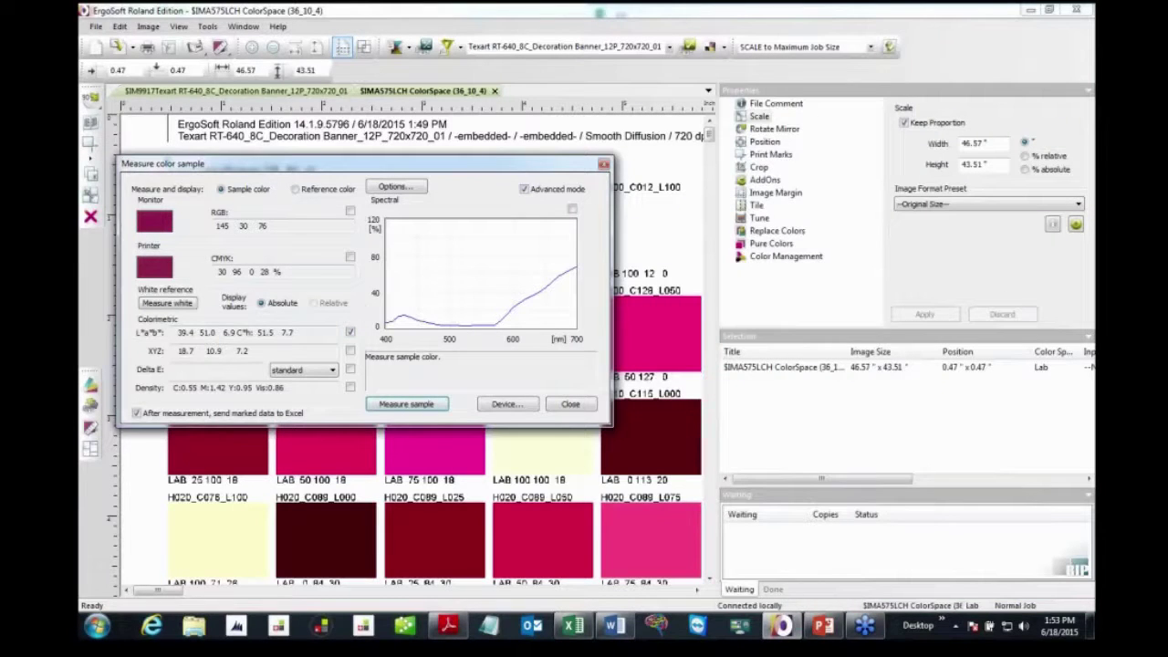
Switch the color measurement to Reference color, measure the reference patch, and bring the Measure color sample dialog back up.
left_click(317, 196)
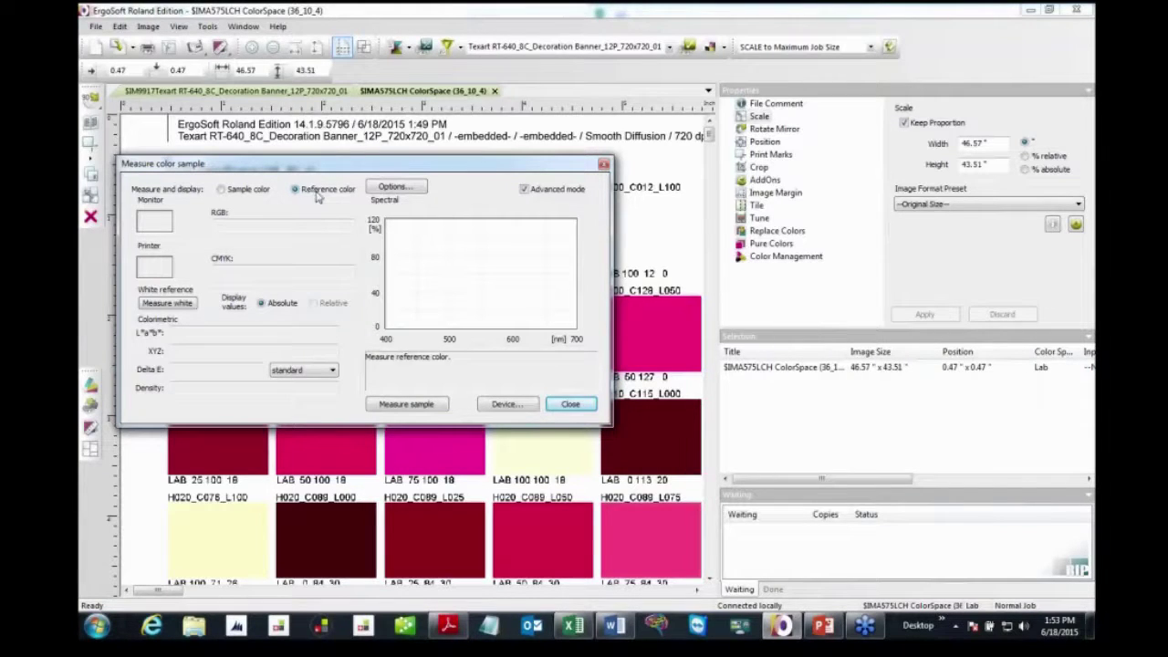
left_click(408, 407)
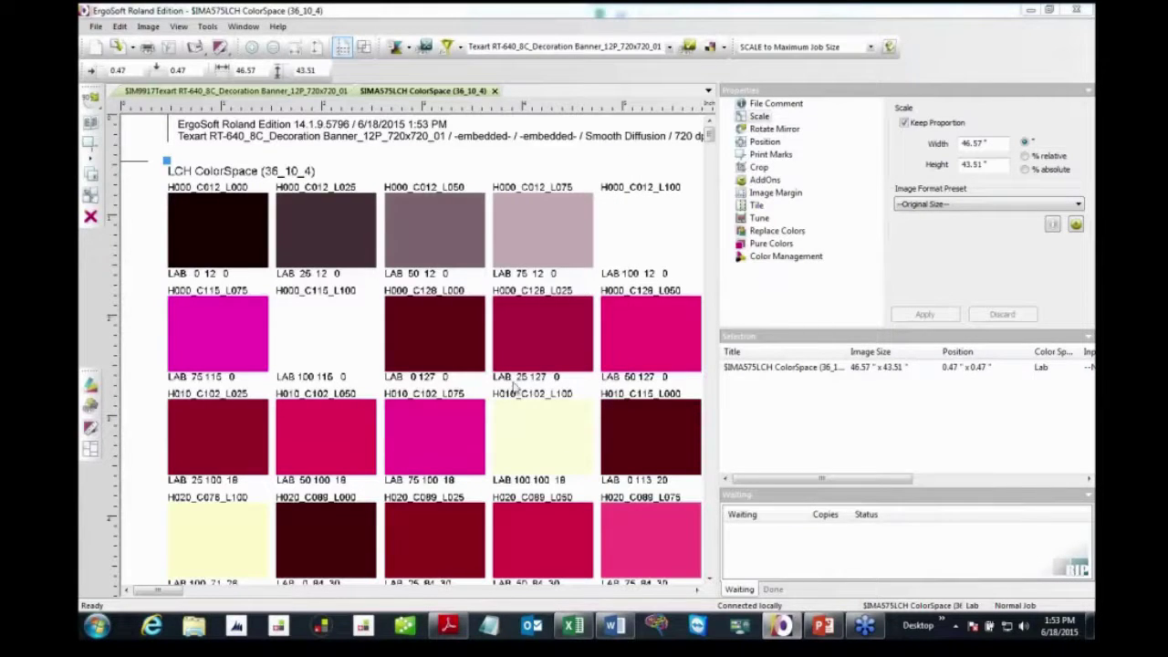
left_click(223, 50)
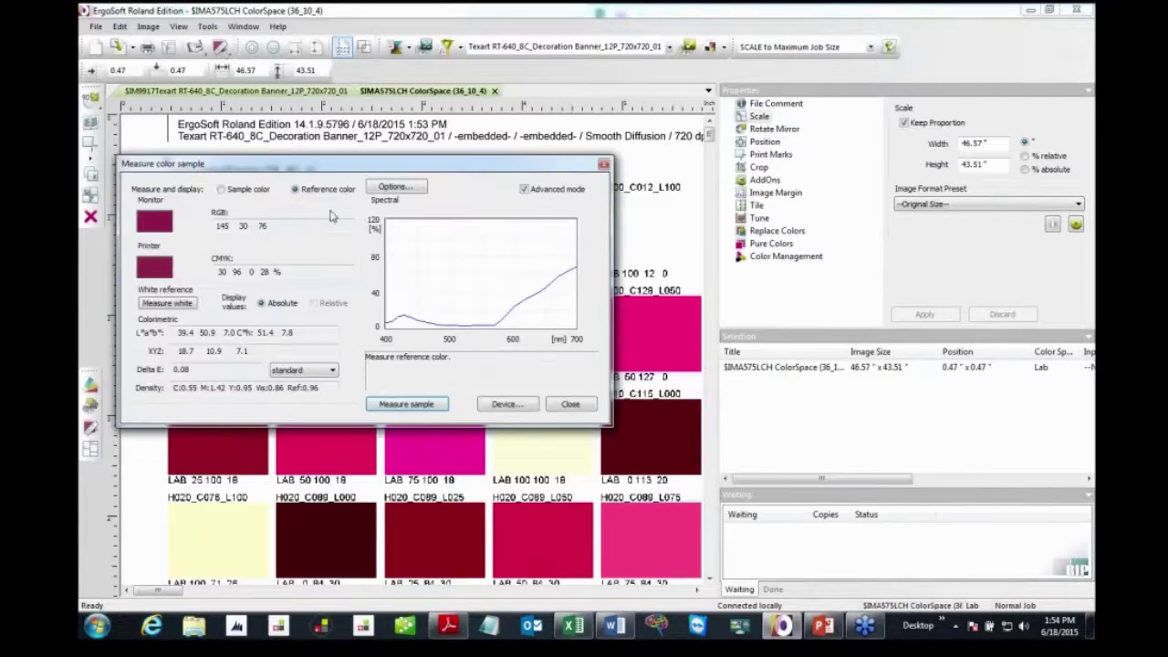
Measure a different sample color for Delta E comparison with the reference, then close the measurement dialog and the LCH ColorSpace (36_10_4) job.
left_click(224, 190)
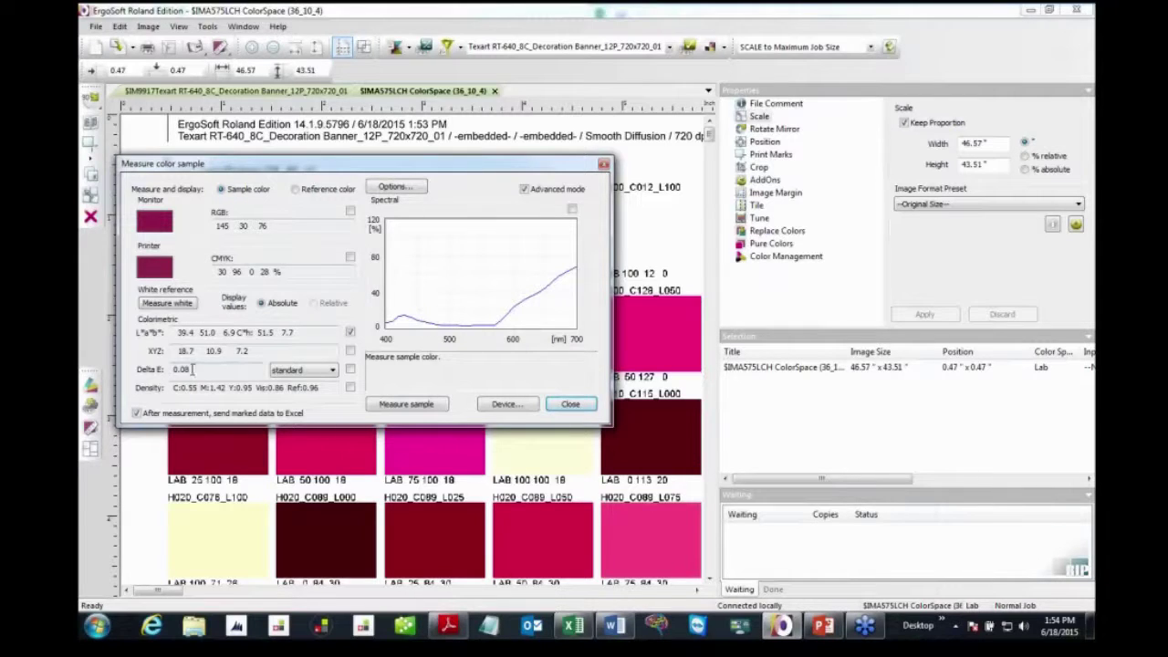
left_click(423, 404)
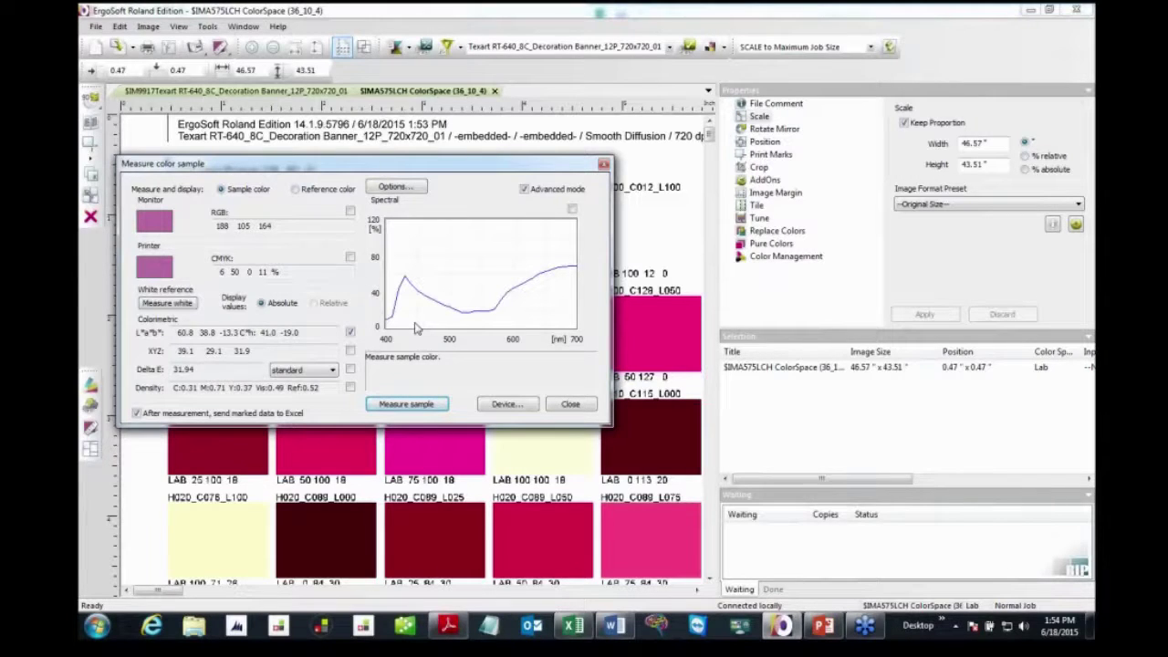
left_click(570, 404)
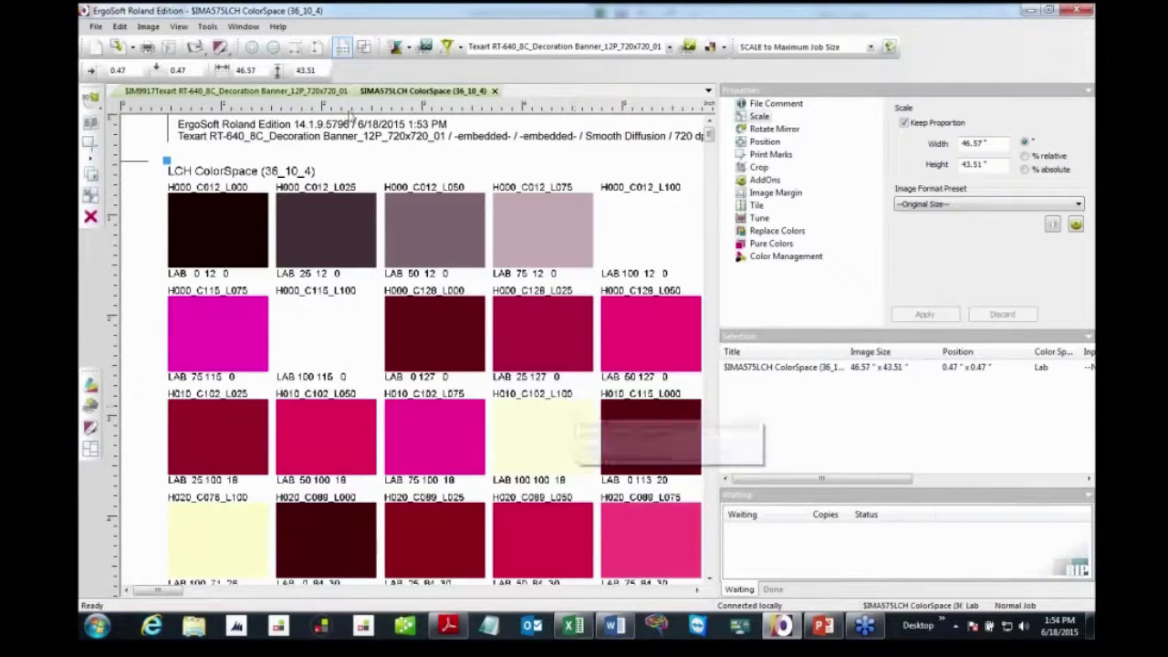
left_click(494, 91)
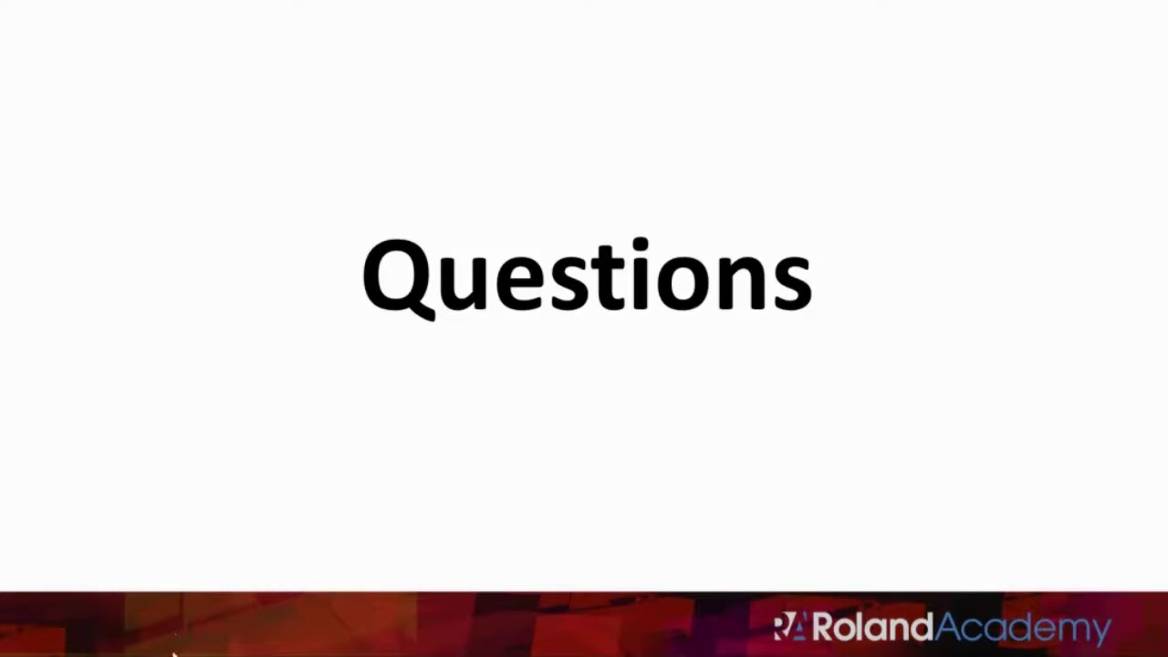
left_click(78, 643)
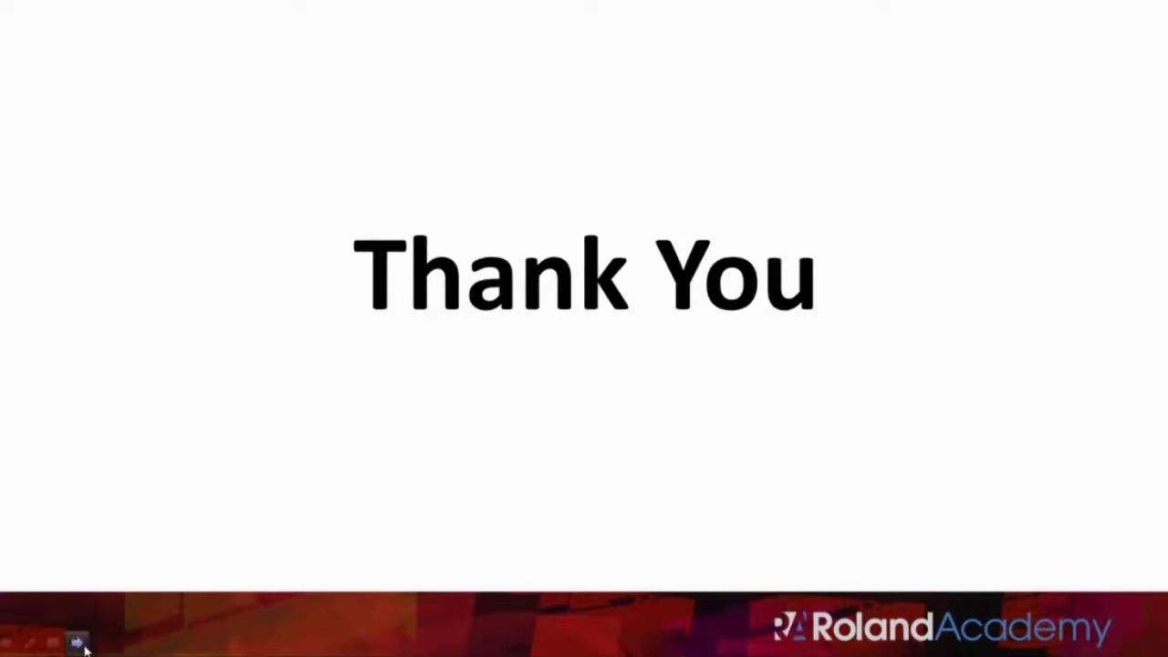